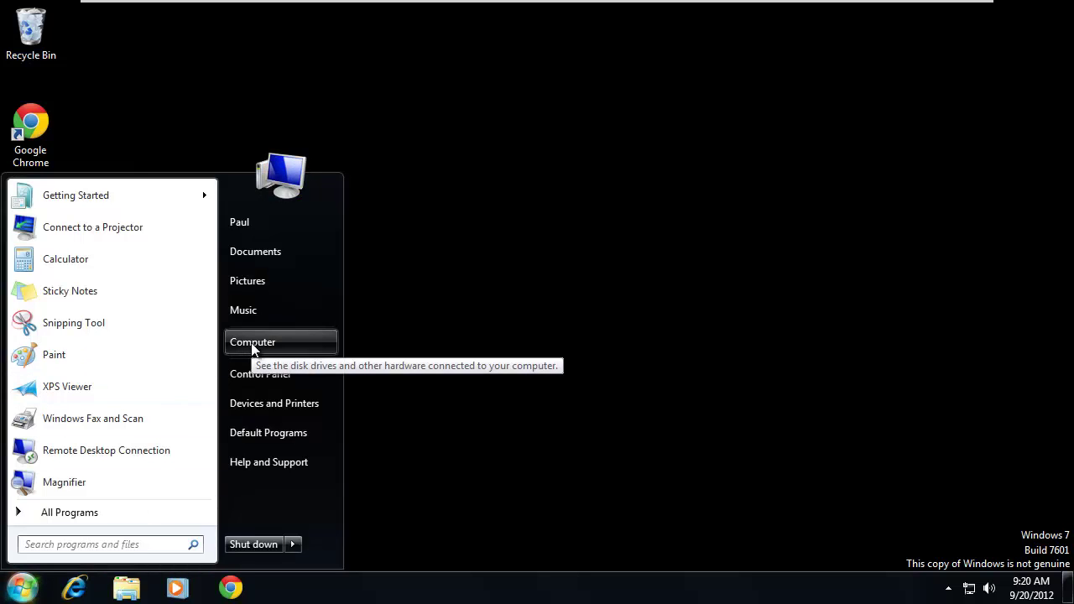
Dismiss the Start menu and launch Google Chrome from the taskbar
left_click(542, 314)
left_click(235, 588)
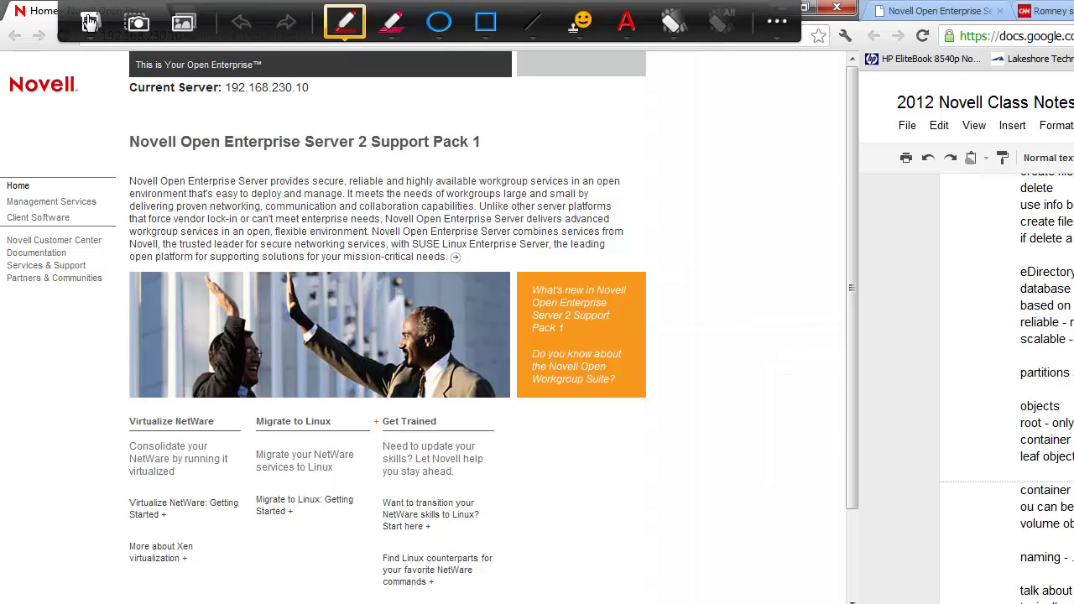
Toggle the Splashtop Whiteboard flipchart background panel until its background choices are showing
left_click(90, 21)
left_click(90, 21)
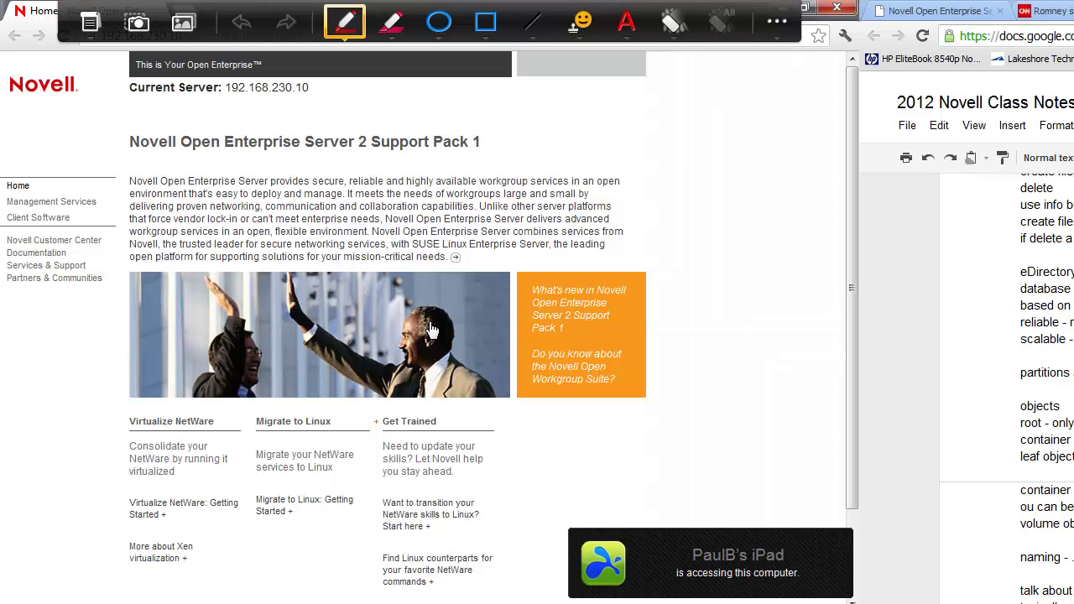
left_click(89, 24)
left_click(89, 23)
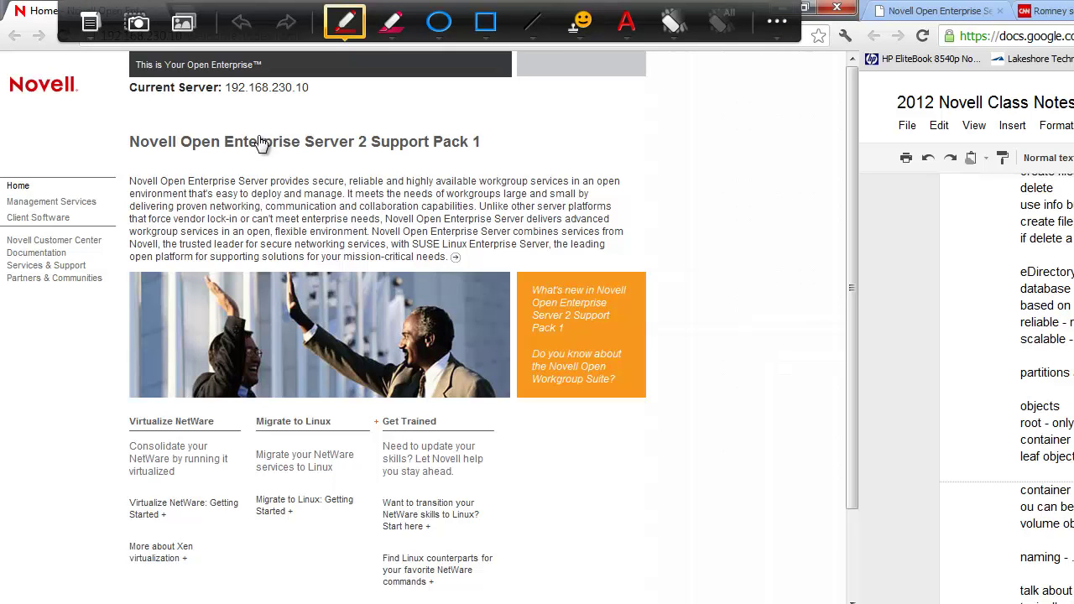
left_click(90, 21)
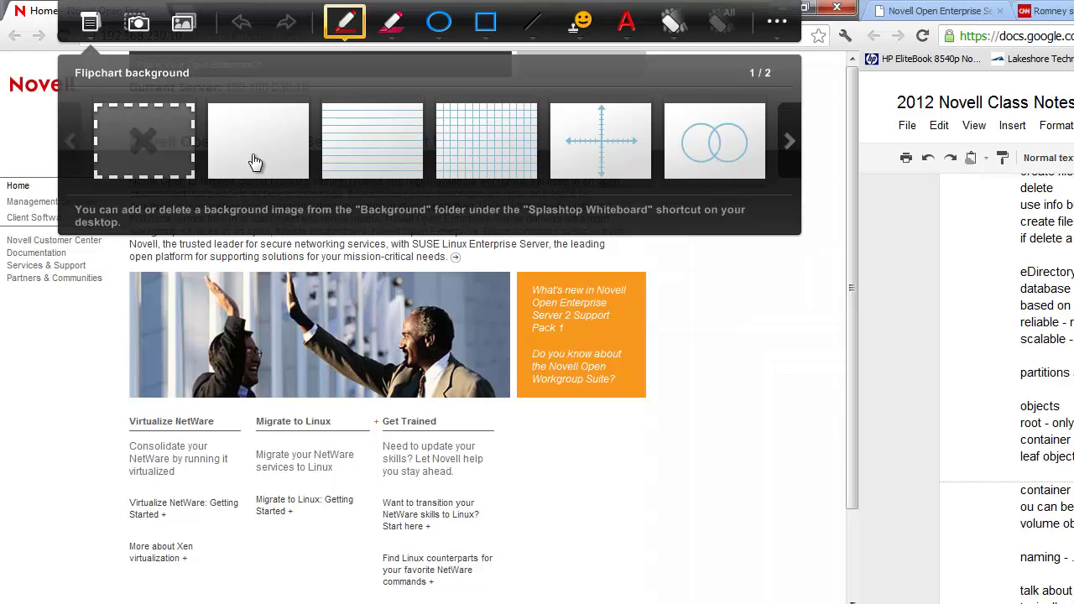
Dismiss the whiteboard overlay so the Novell welcome page shows again
left_click(206, 163)
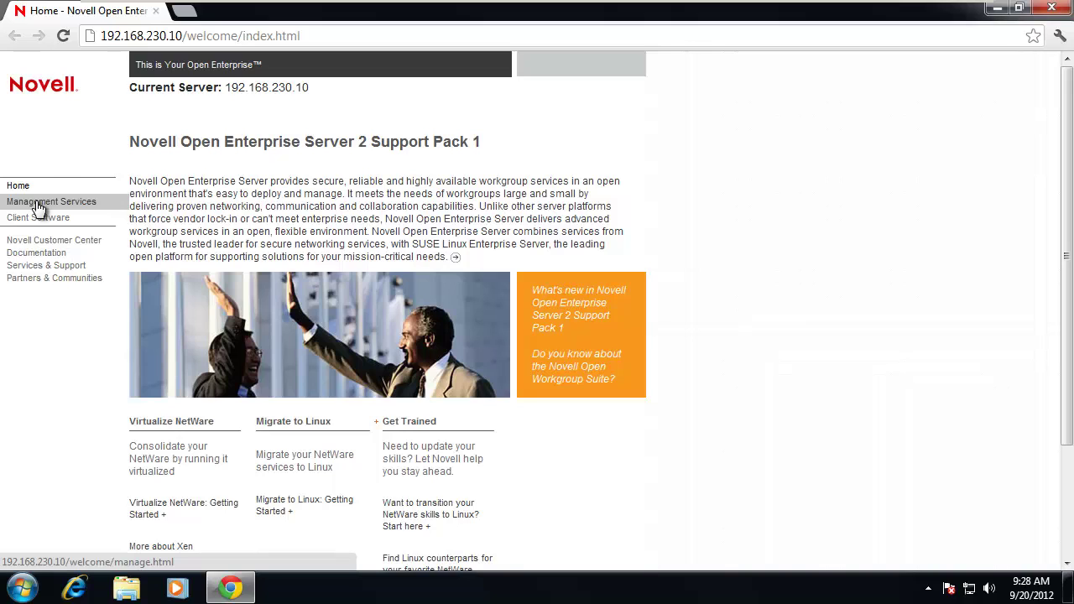
Launch iManager from Management Services, accept the certificate warning, log in as administrator, and open View Objects
left_click(38, 203)
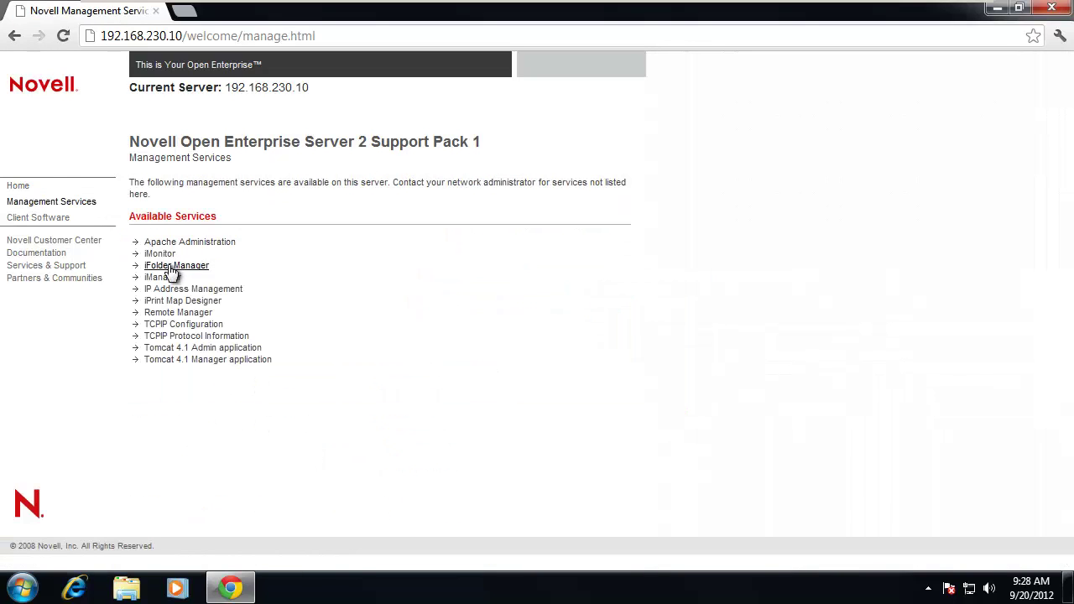
left_click(164, 278)
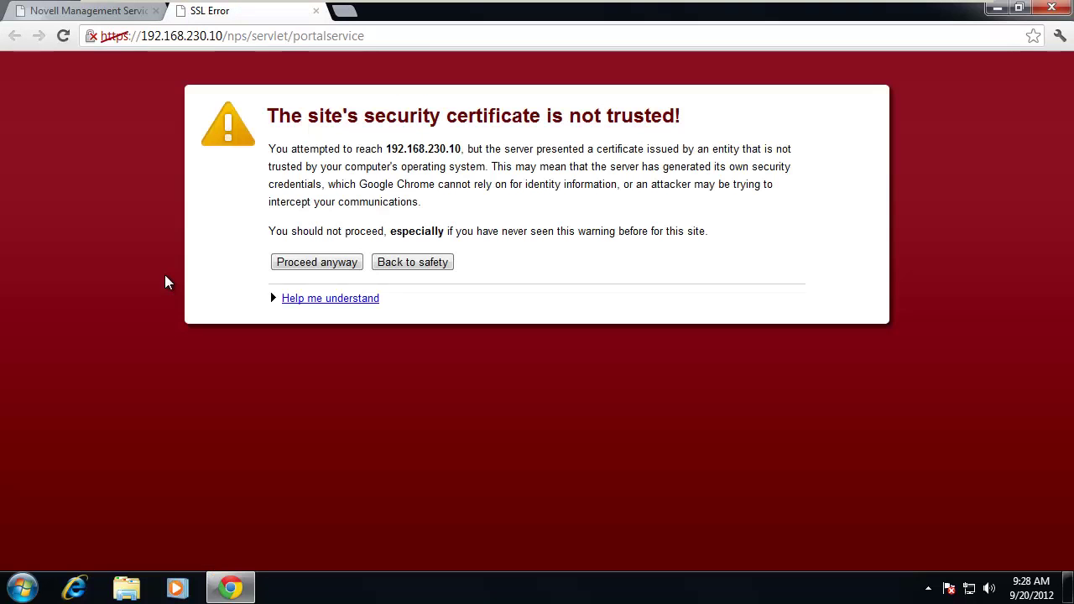
left_click(316, 262)
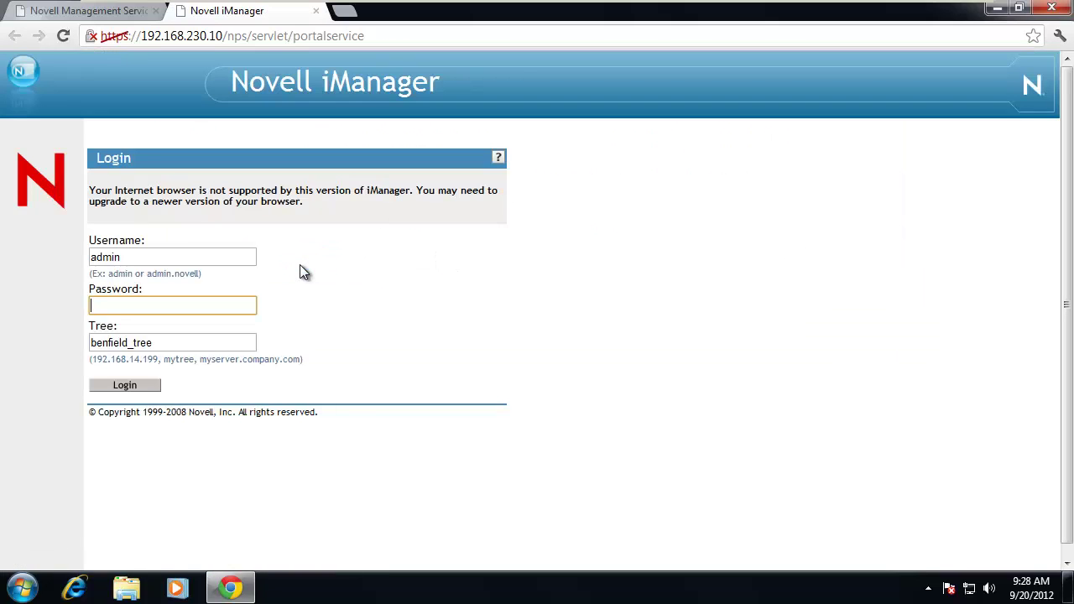
key("Return")
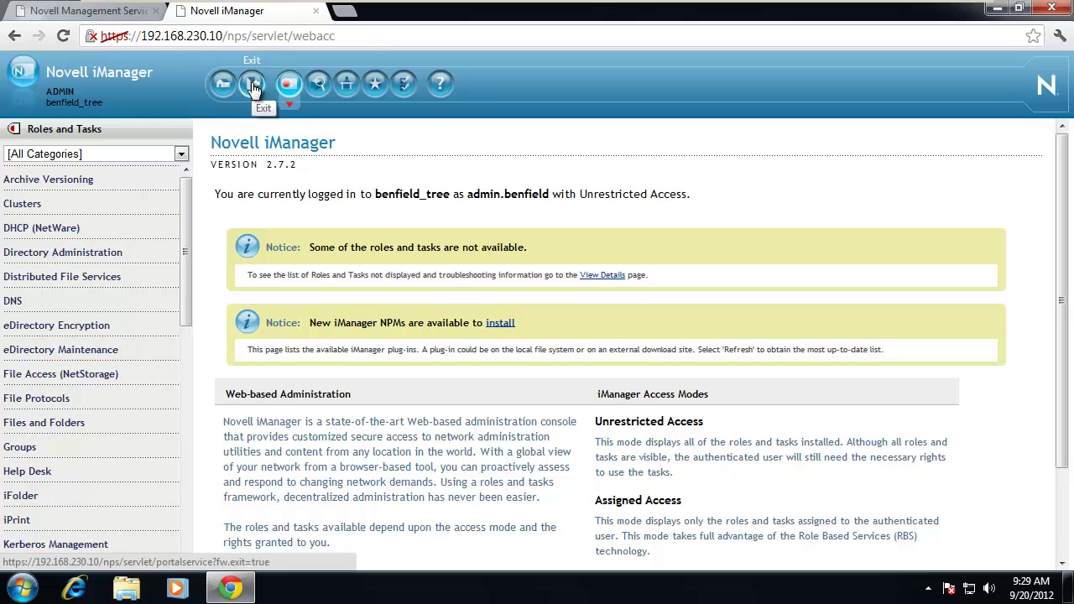
left_click(319, 84)
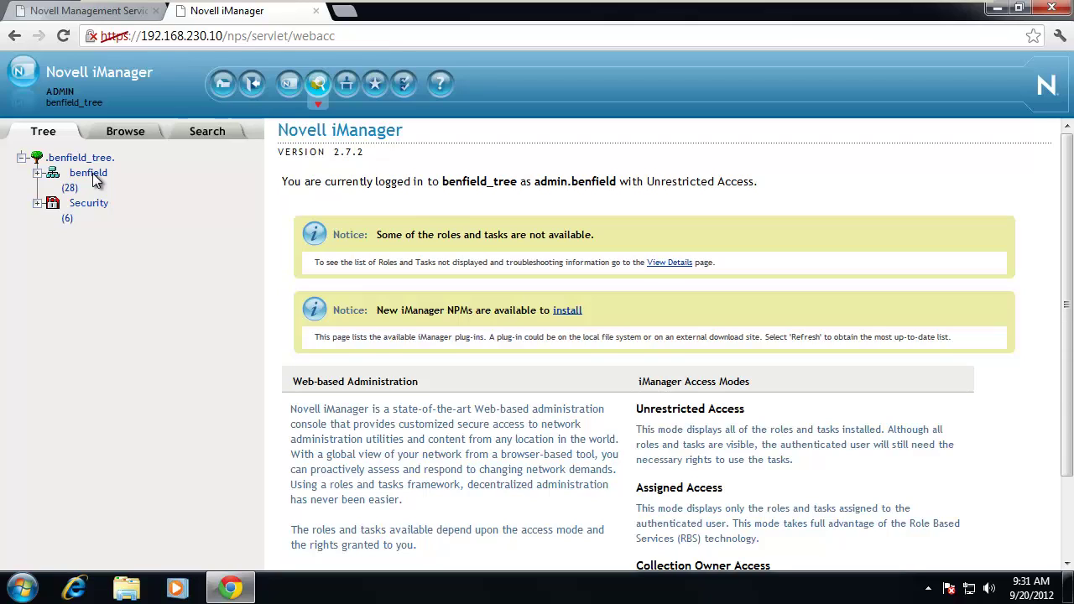
Select the .benfield_tree. root to list its benfield and Security containers
left_click(67, 159)
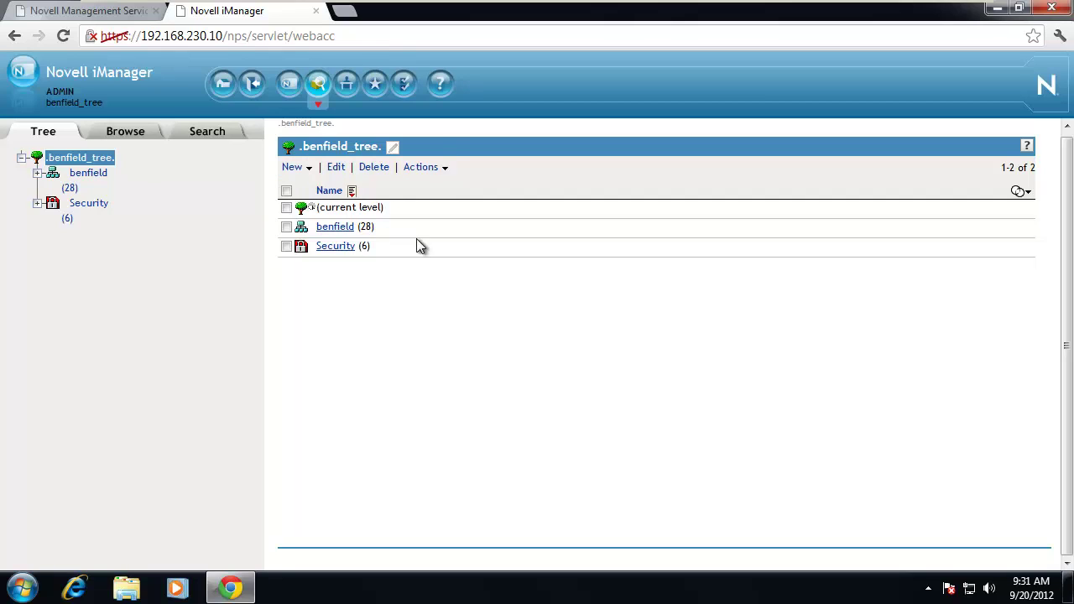
Choose New > Create Object at the benfield_tree root
left_click(292, 168)
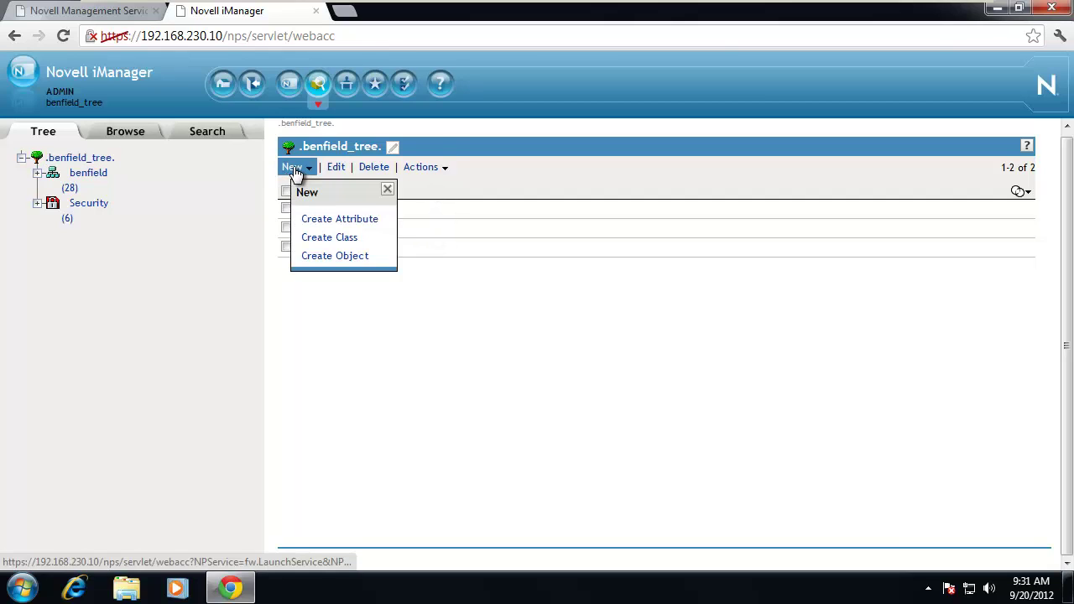
left_click(308, 258)
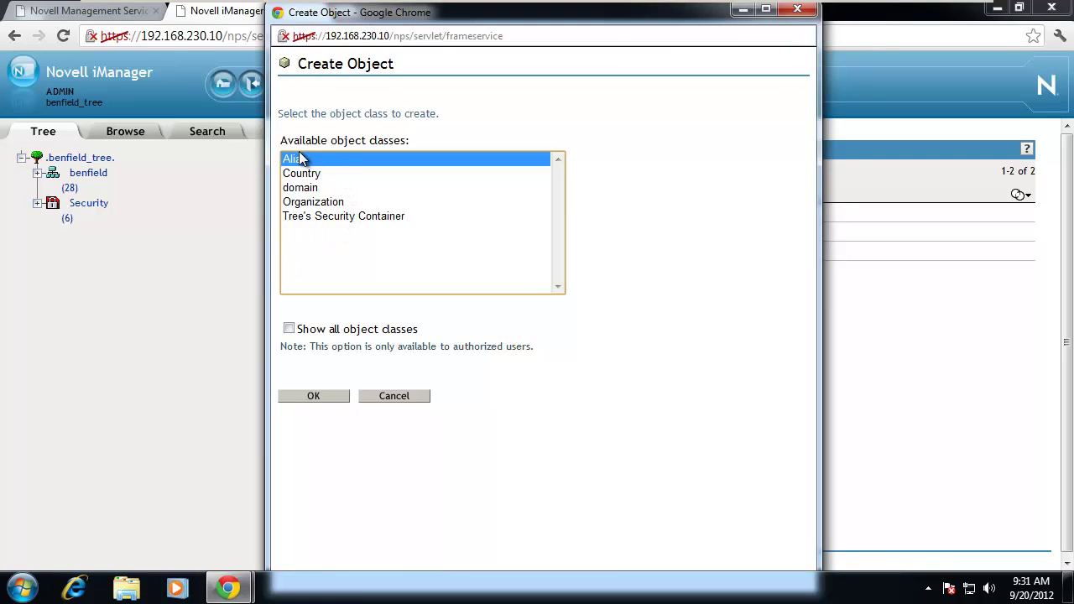
Create an Organization object named ACME and dismiss the success message
left_click(299, 203)
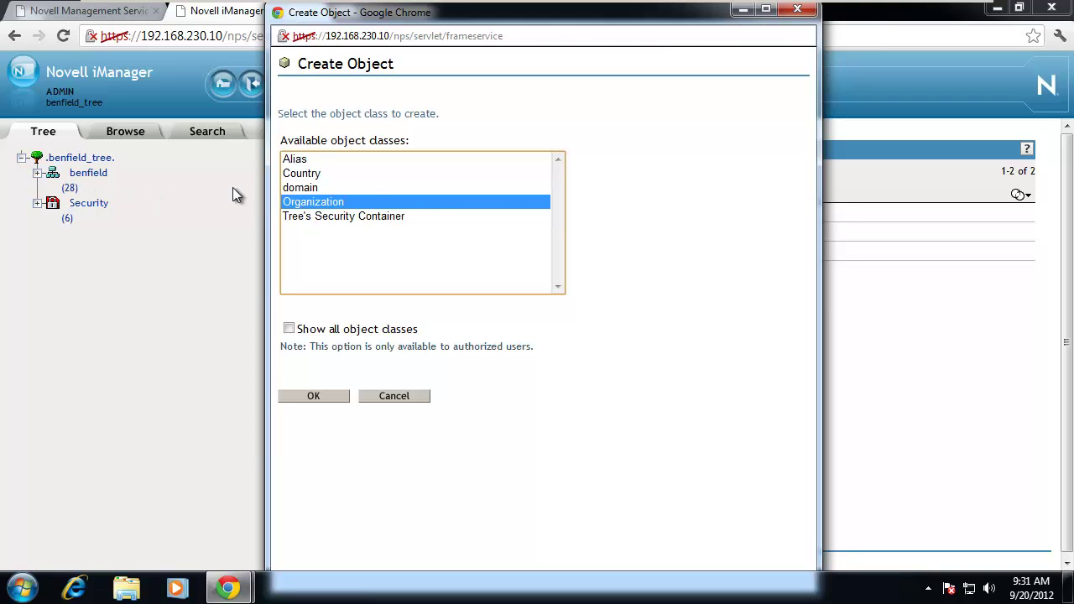
left_click(327, 398)
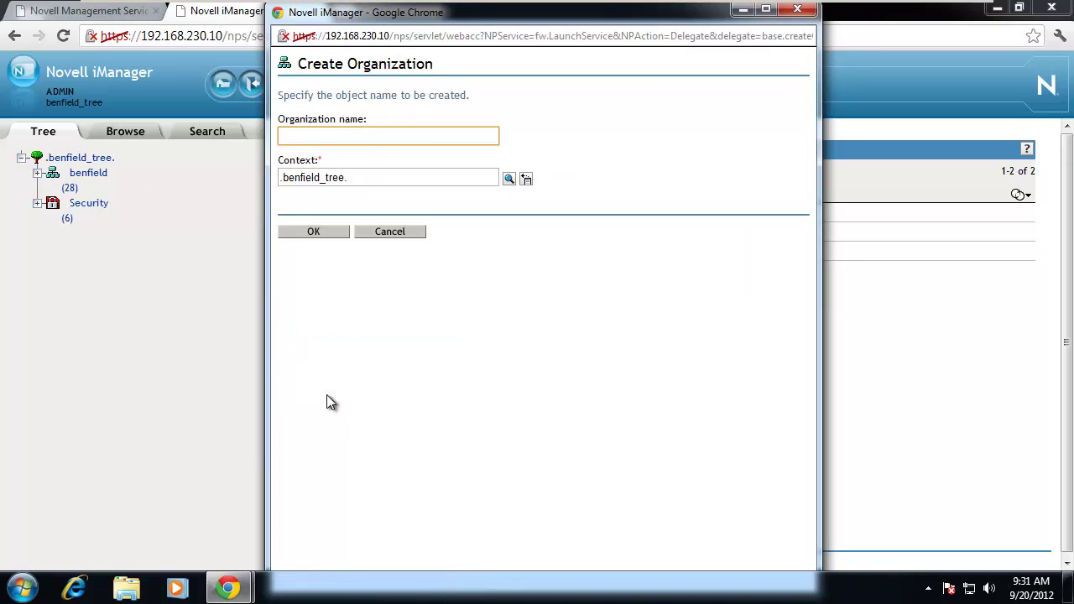
type("ACME")
key("Return")
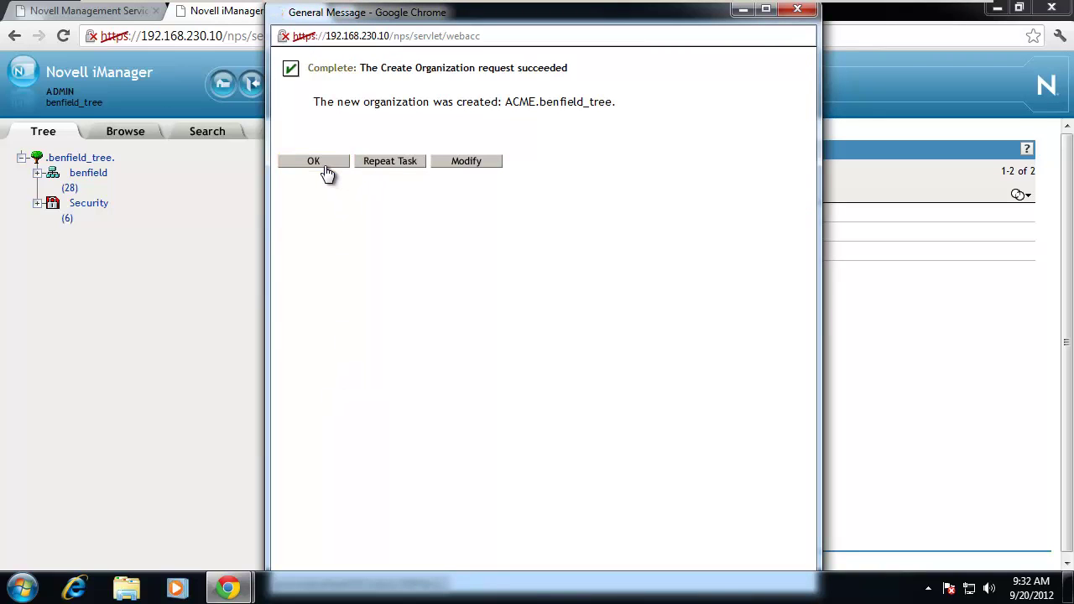
left_click(328, 165)
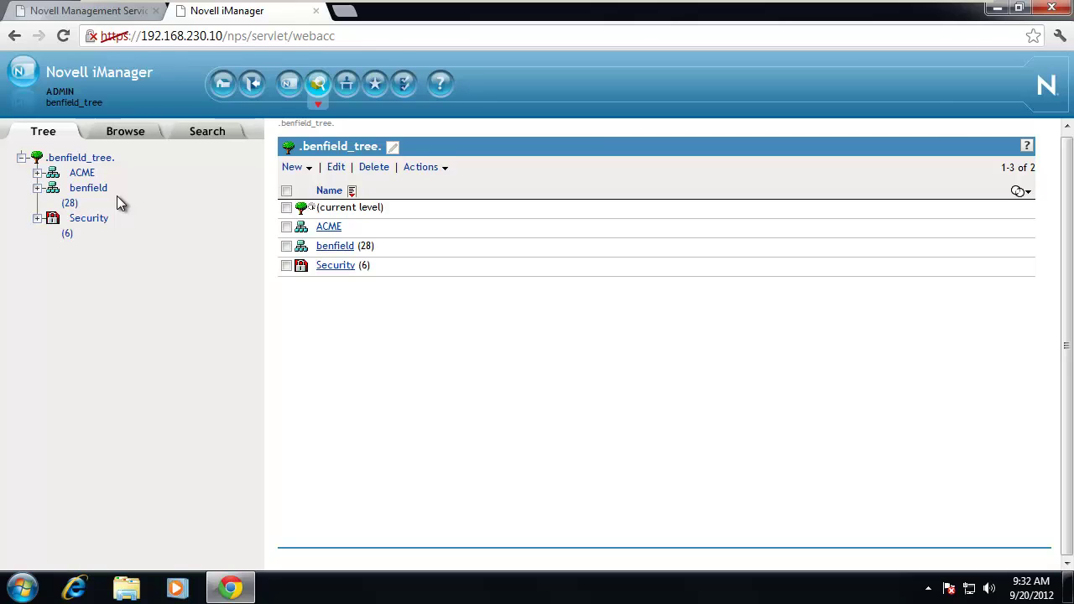
Expand benfield, browse the \\BENFIELD_SRV\DATA: volume contents, then select the empty ACME organization
left_click(38, 190)
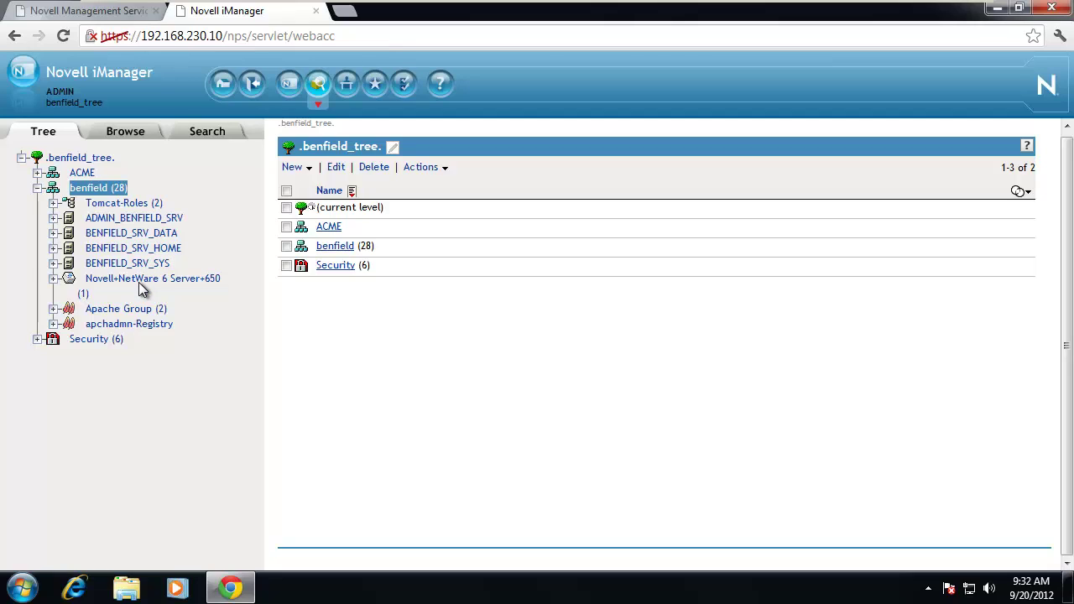
left_click(114, 234)
left_click(373, 249)
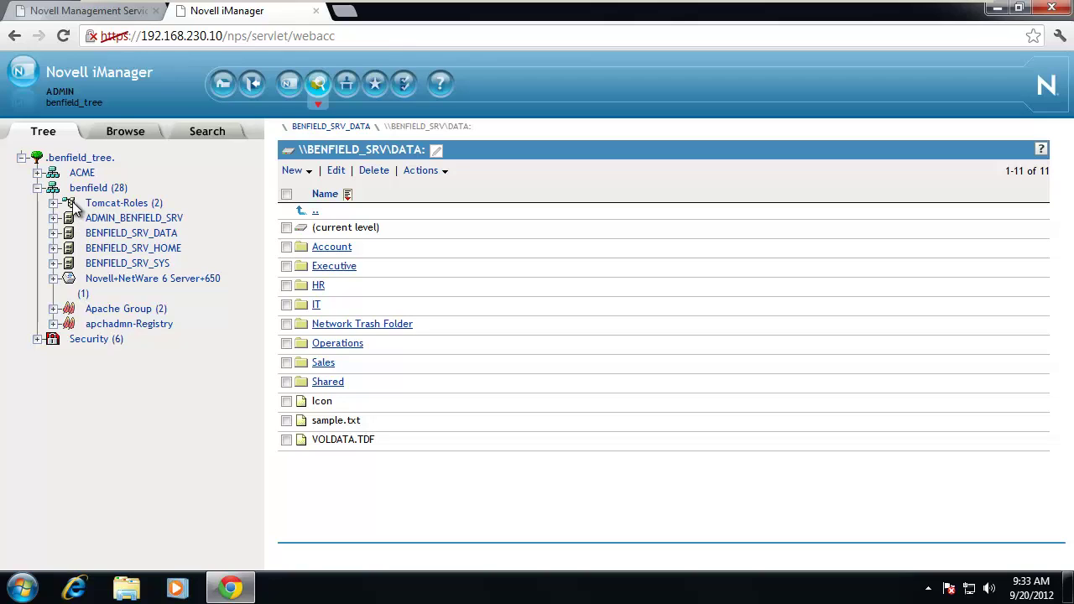
left_click(76, 173)
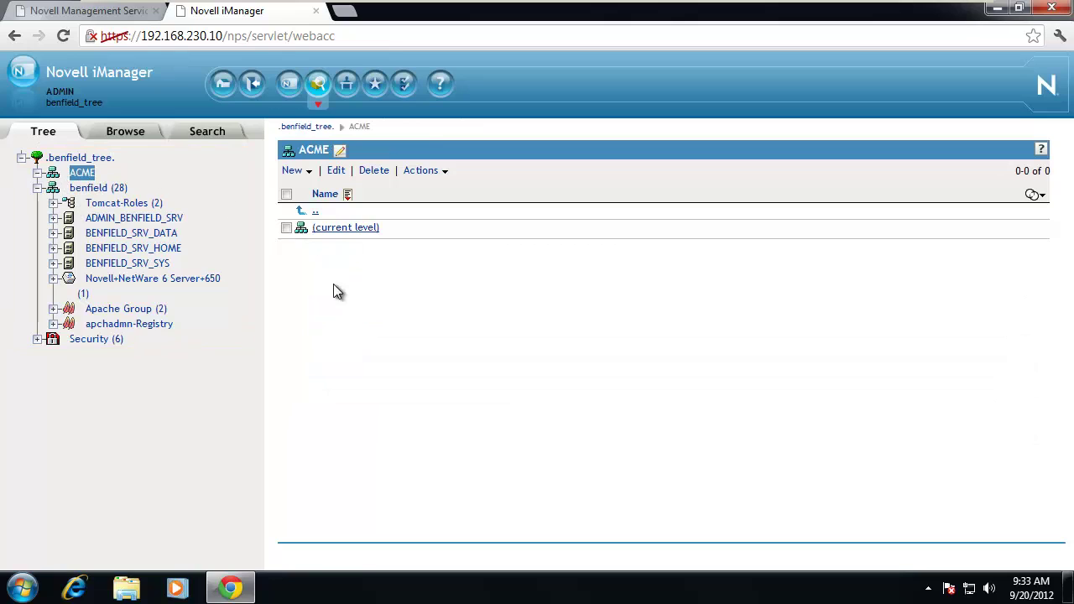
Start New > Create Object in ACME and select the Organizational Unit class
left_click(307, 174)
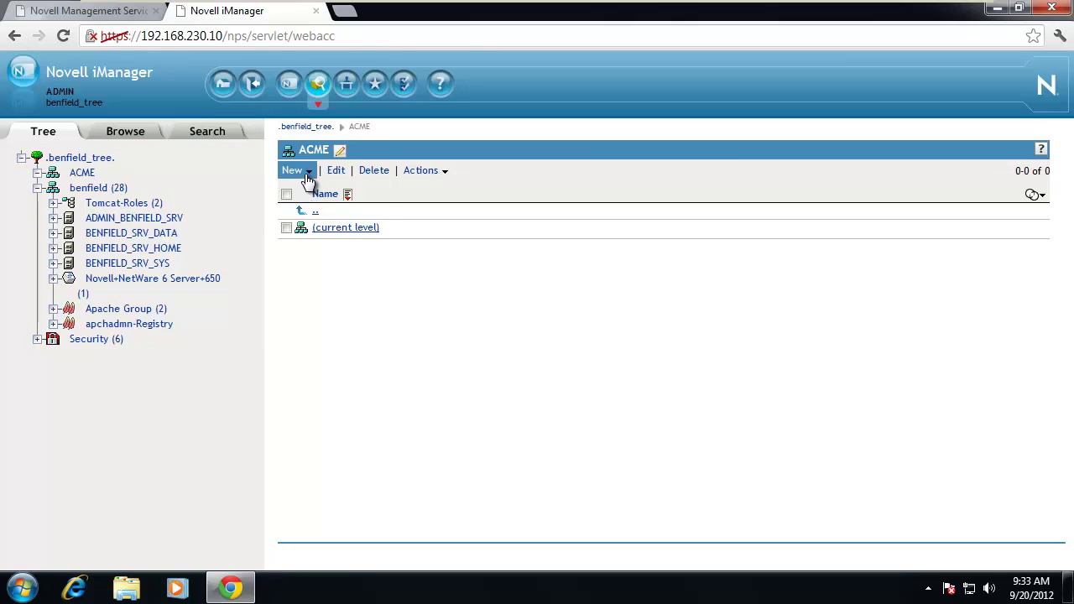
left_click(307, 176)
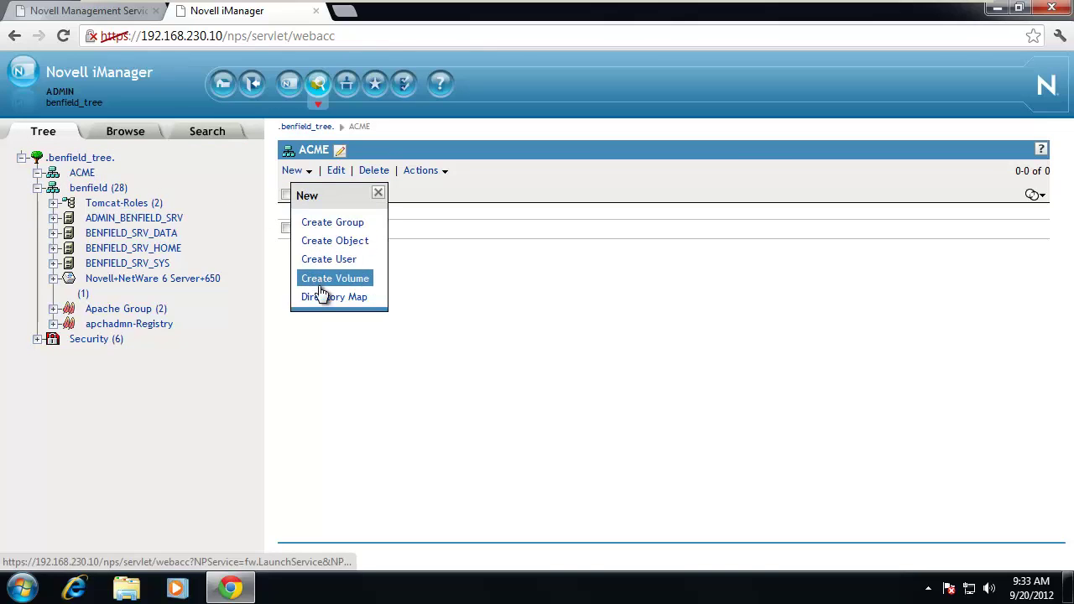
left_click(323, 243)
mouse_move(557, 186)
left_mouse_down()
mouse_move(560, 269)
mouse_move(554, 192)
left_mouse_up()
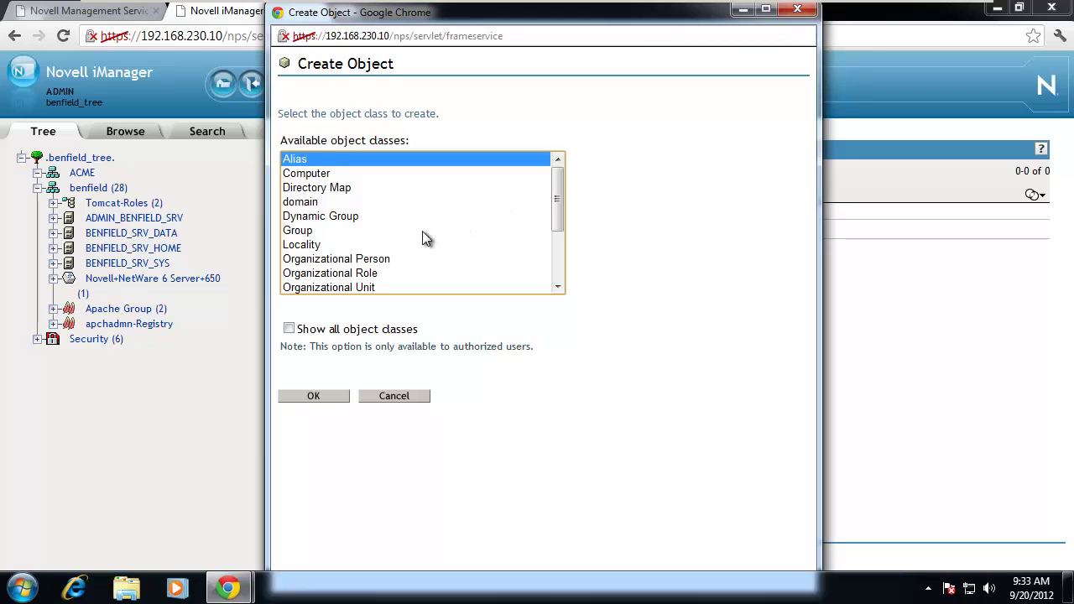
left_click(360, 288)
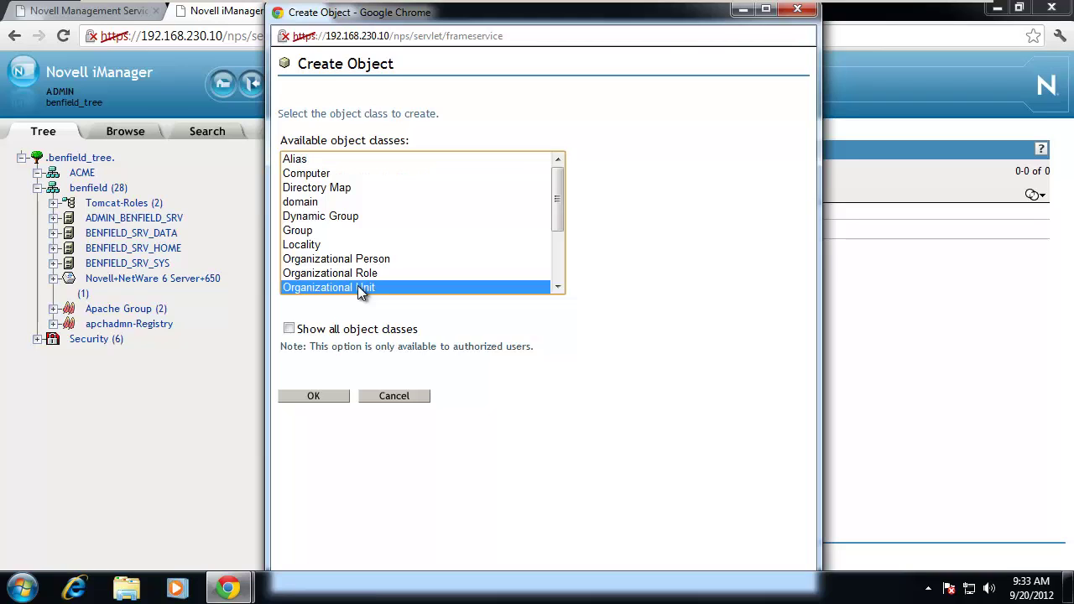
Confirm the Organizational Unit class and create the Sales and HR units
left_click(317, 397)
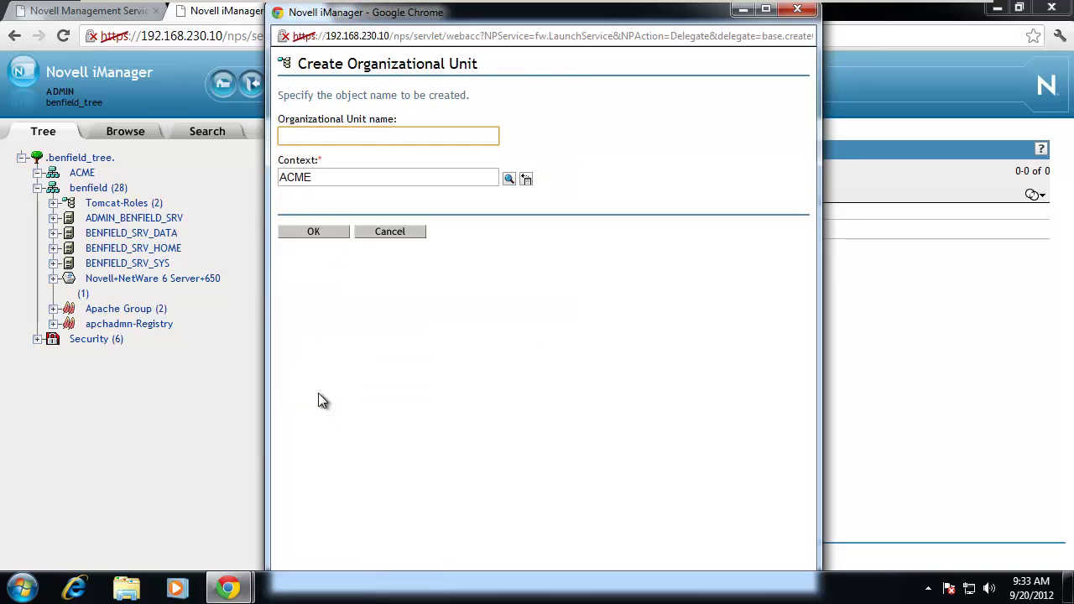
type("Sales")
key("Return")
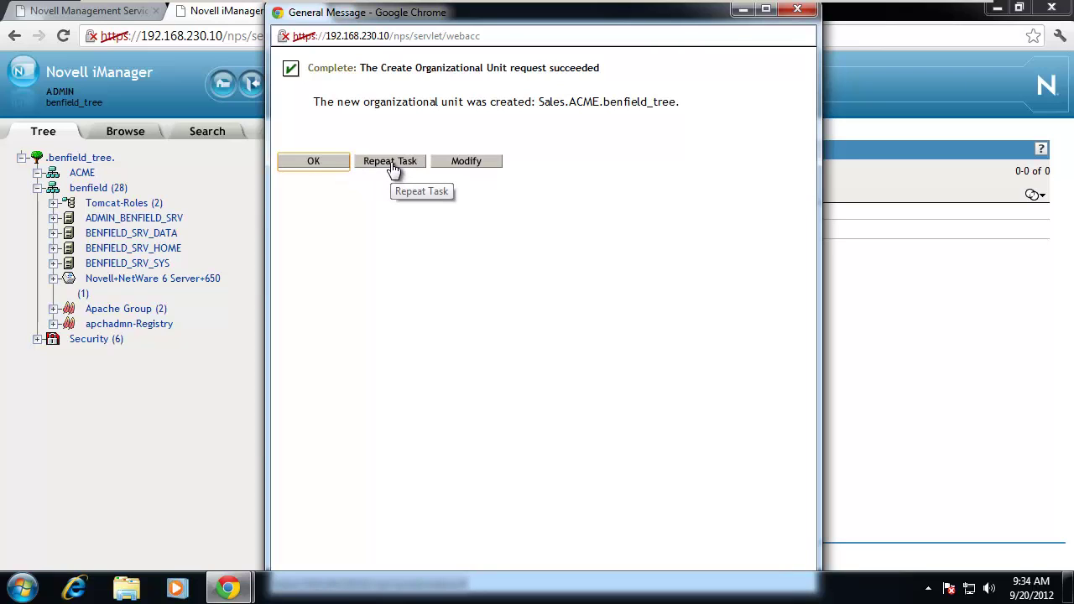
left_click(391, 161)
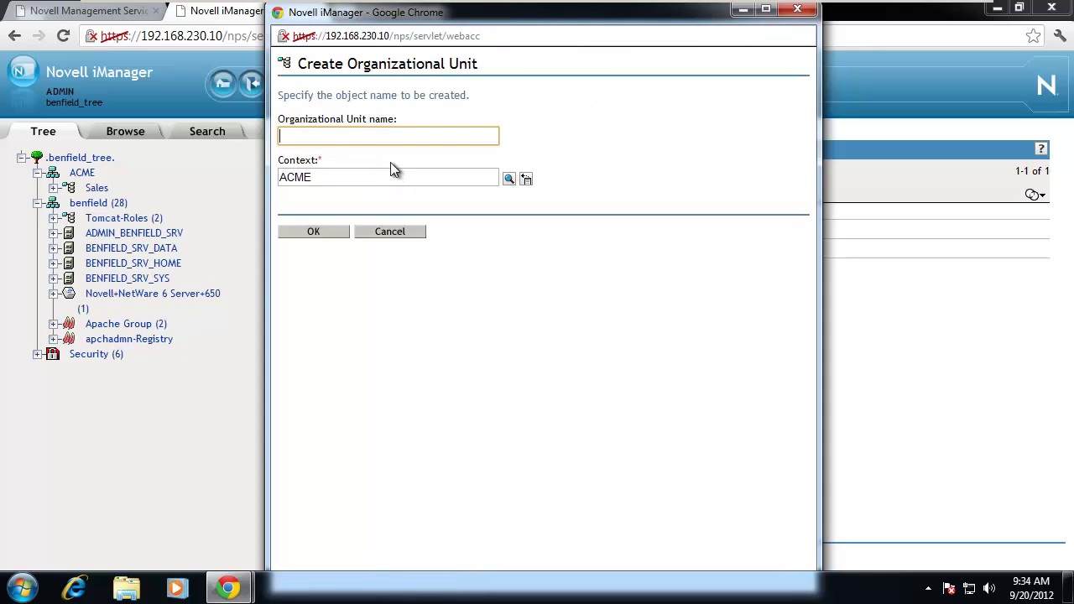
type("HR")
key("Return")
Create the IT and Market units via Repeat Task, then return to ACME
left_click(391, 163)
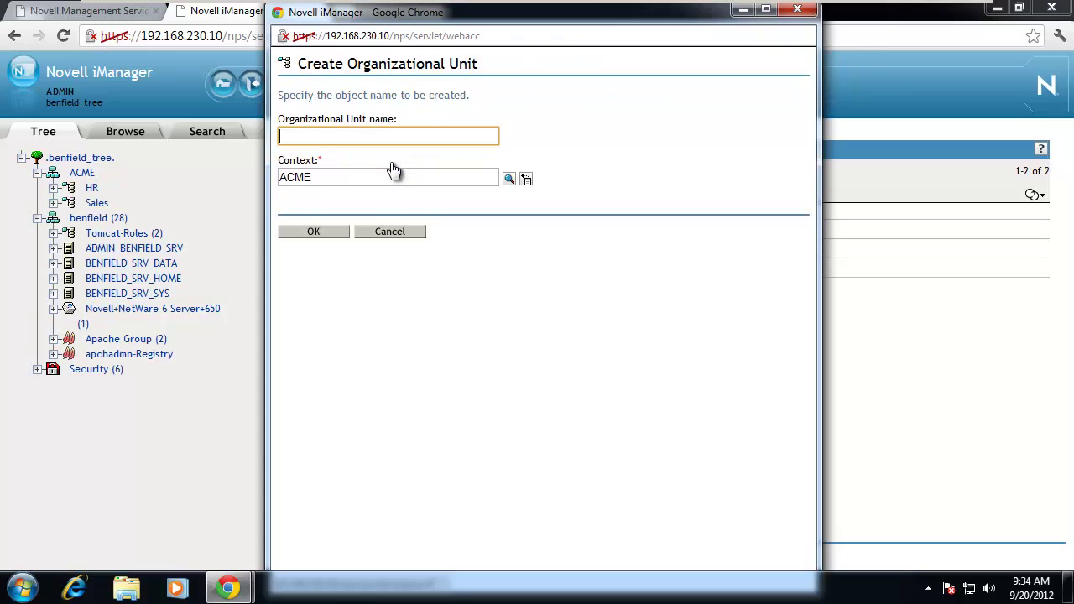
type("IT")
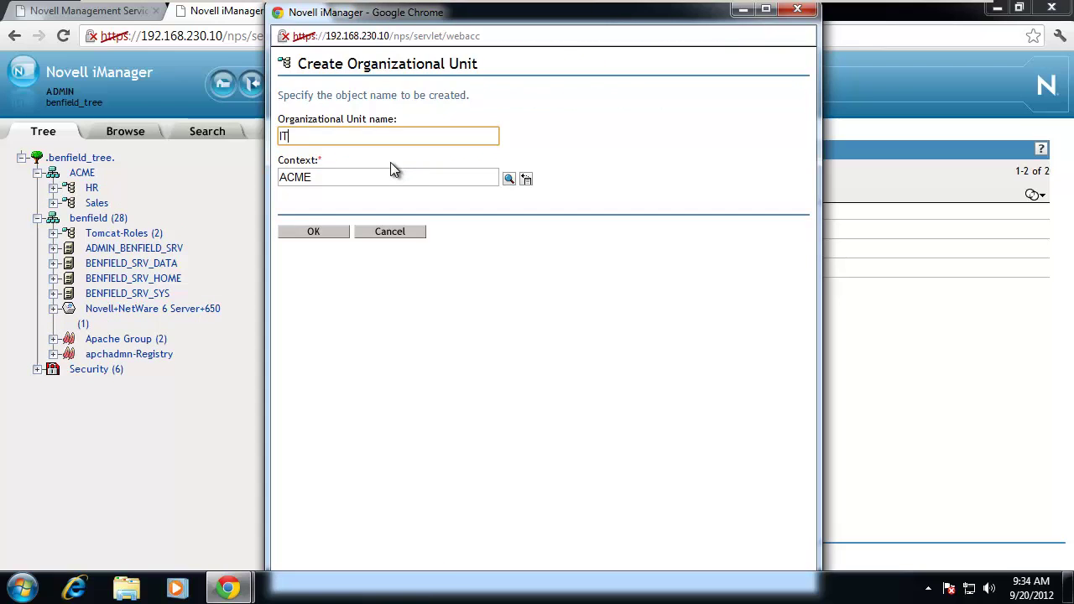
key("Return")
left_click(391, 163)
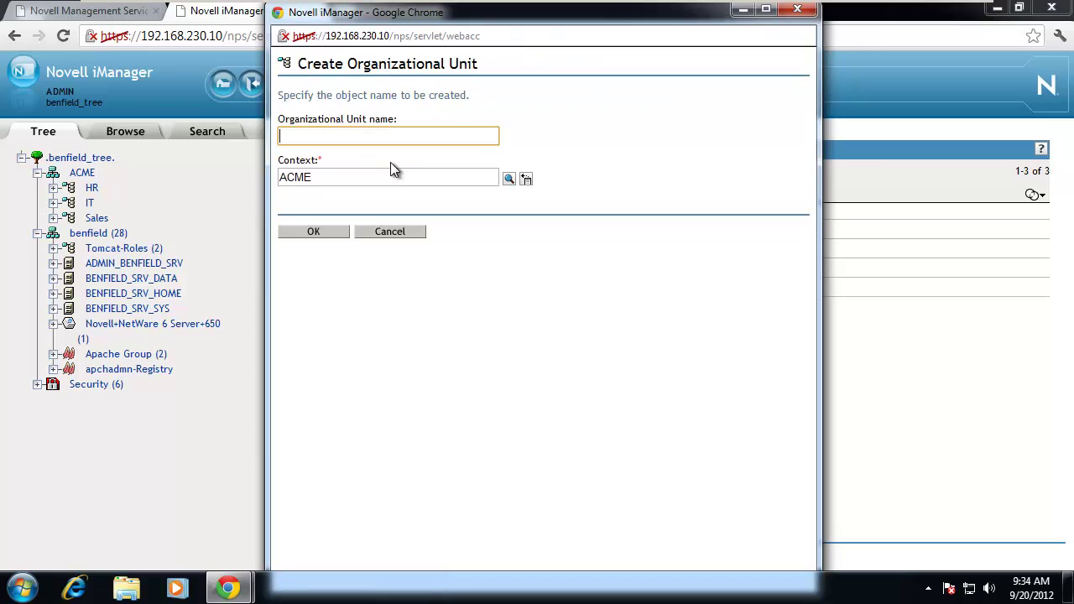
type("Market")
key("Return")
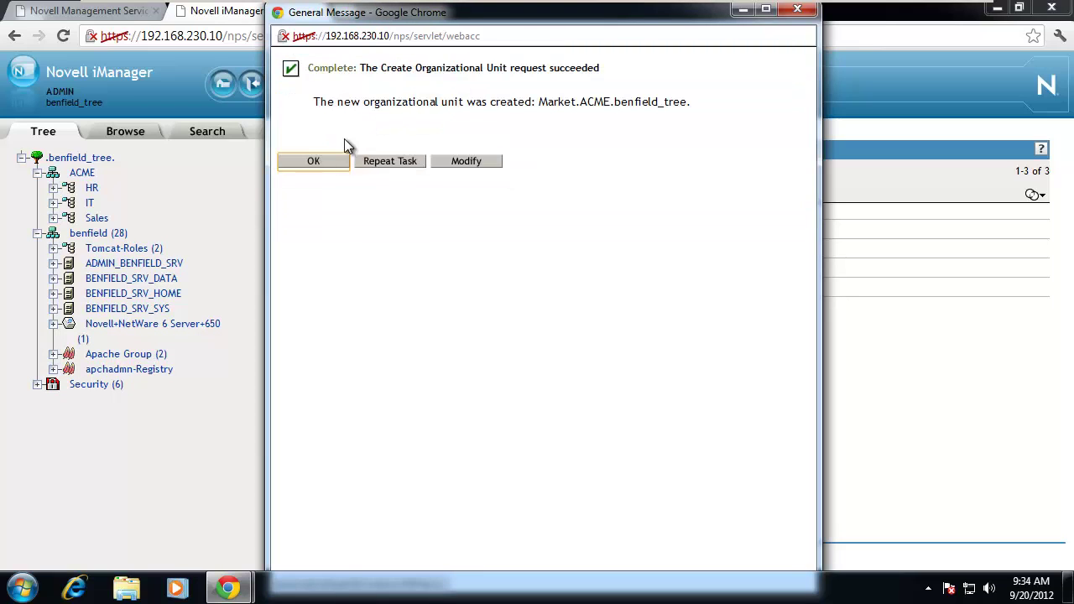
left_click(336, 167)
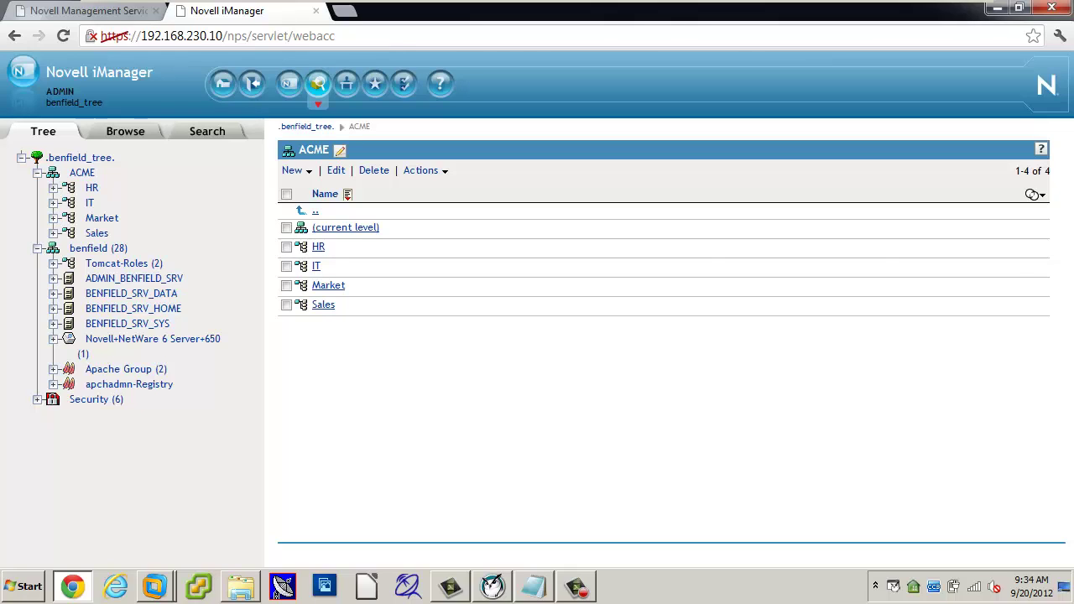
Open the IT organizational unit under ACME to show its empty contents
left_click(90, 206)
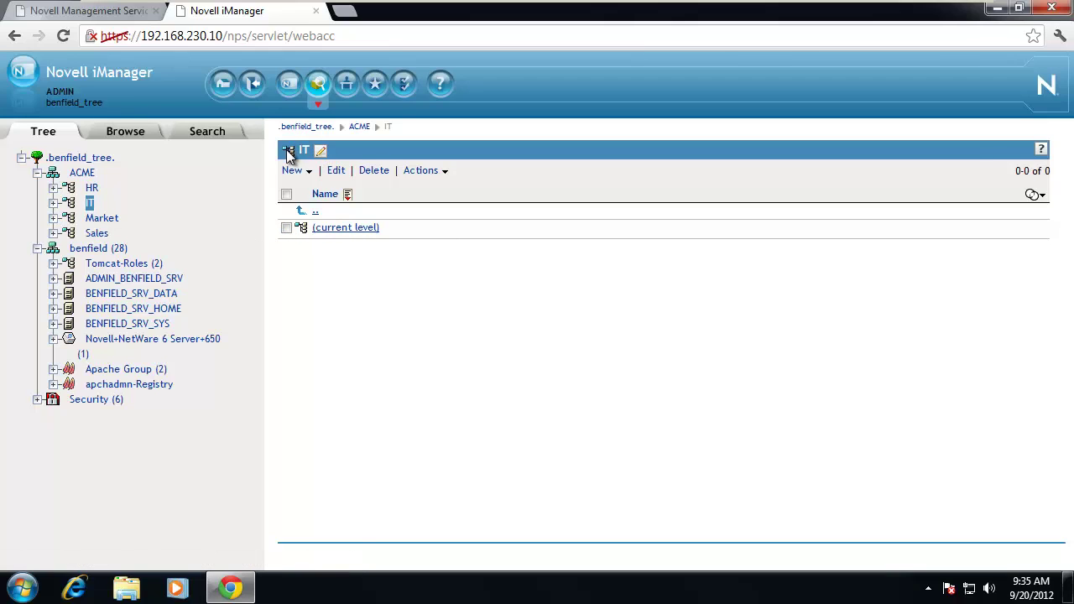
Rename the IT unit to 'IS' via Rename Object, then reload the page with F5
left_click(286, 228)
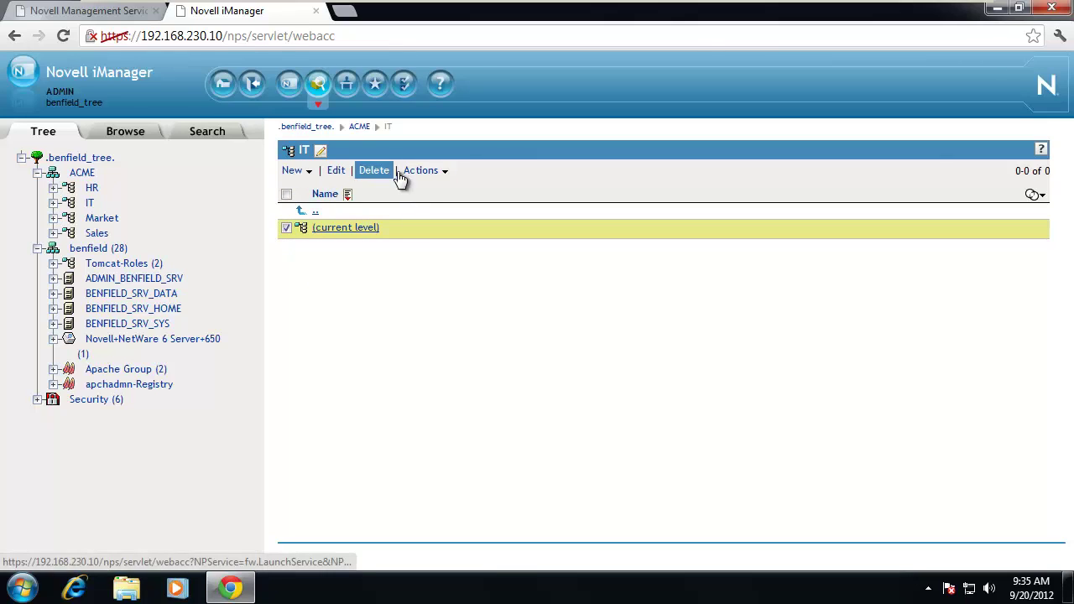
left_click(427, 176)
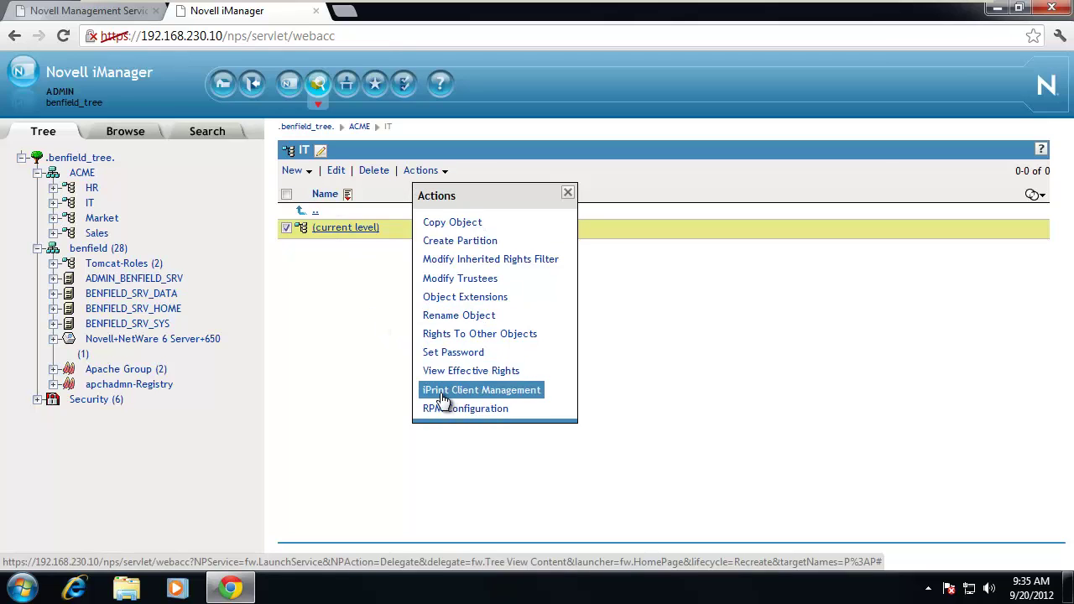
left_click(473, 324)
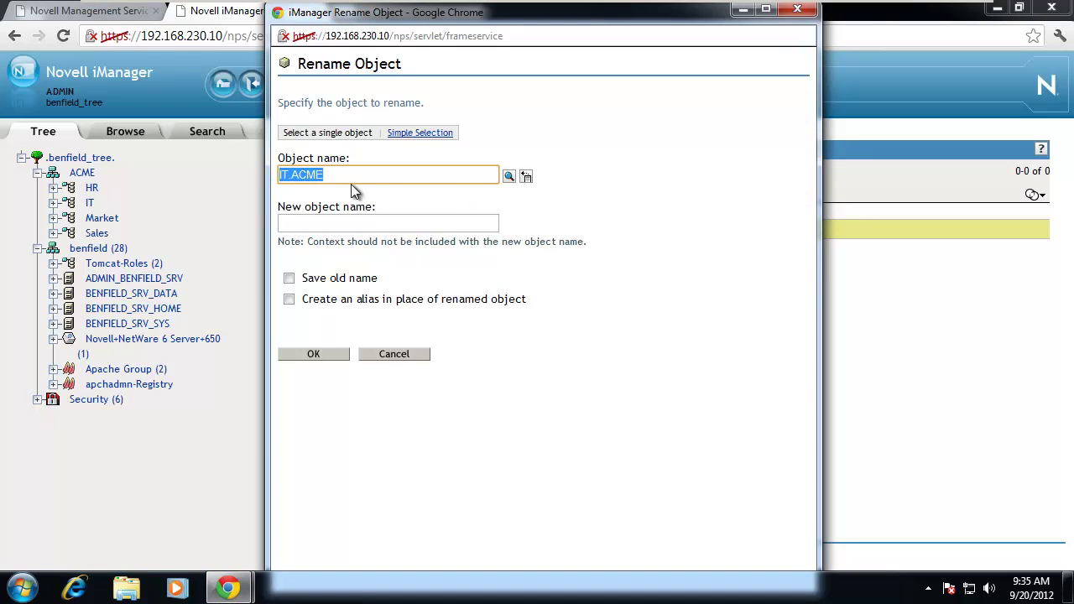
left_click(345, 223)
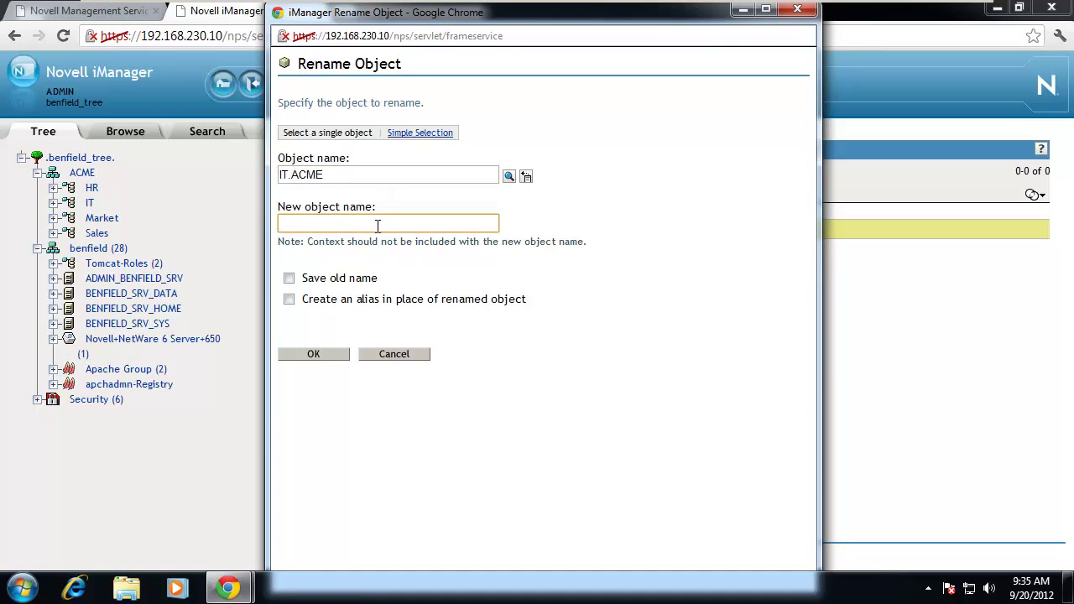
type("IS")
left_click(330, 354)
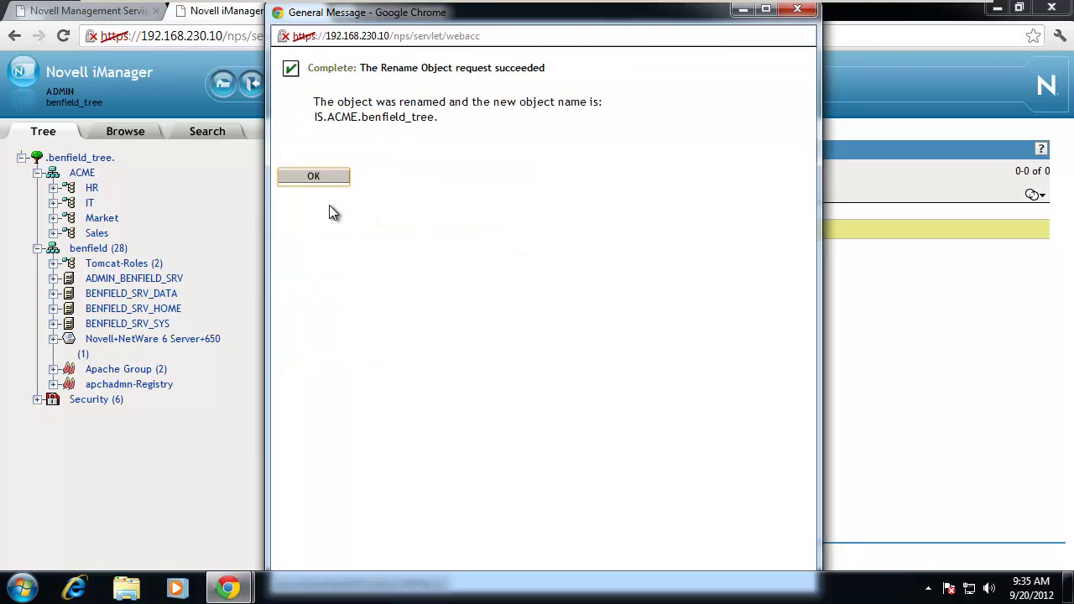
left_click(324, 180)
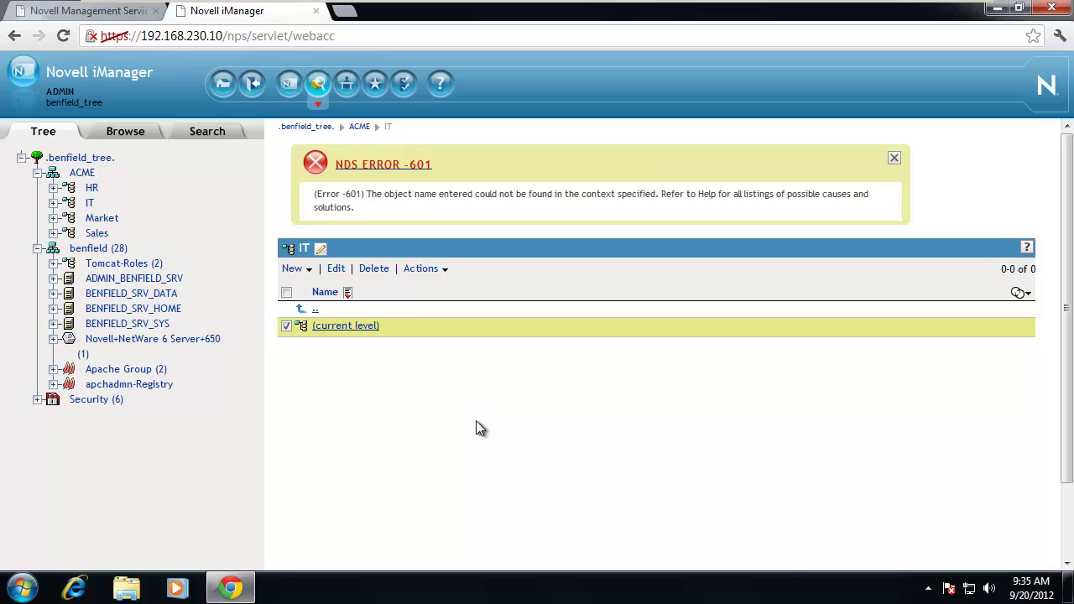
key("F5")
Resubmit the reload and open the ACME organization in View Objects
left_click(557, 348)
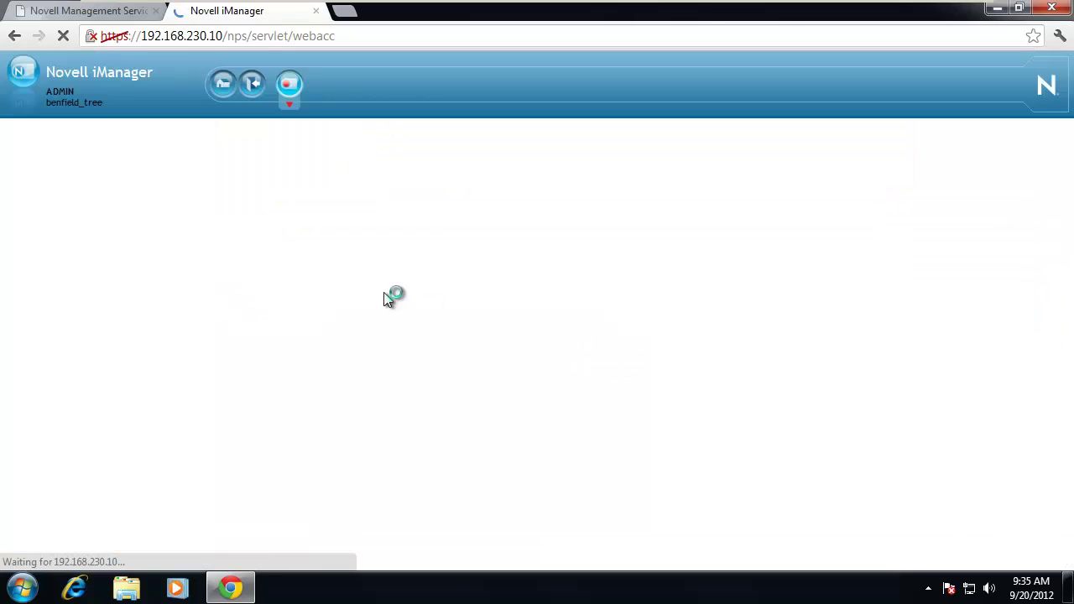
left_click(322, 89)
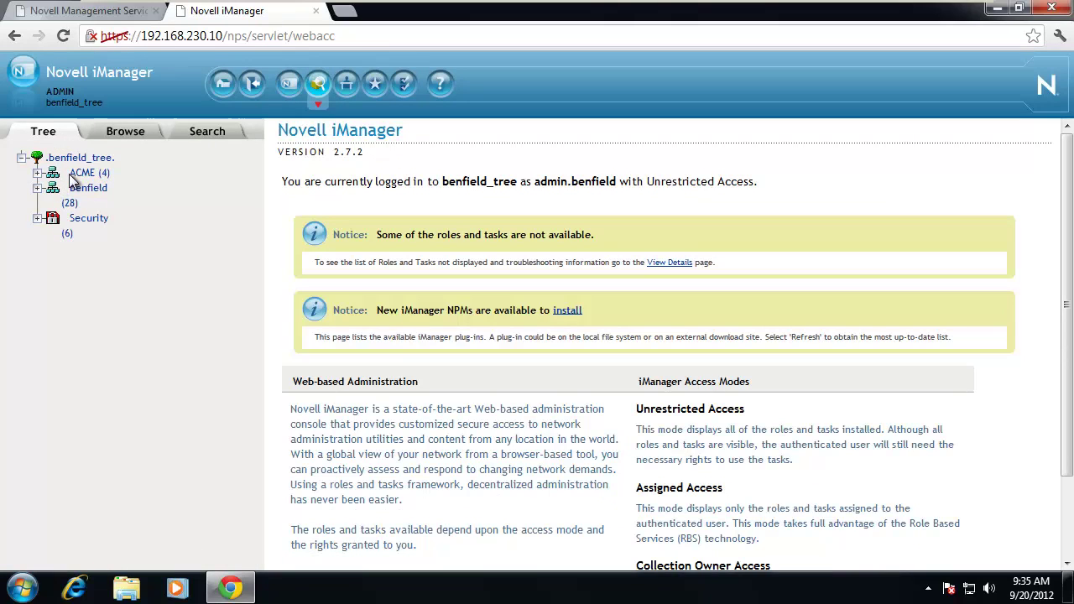
left_click(75, 173)
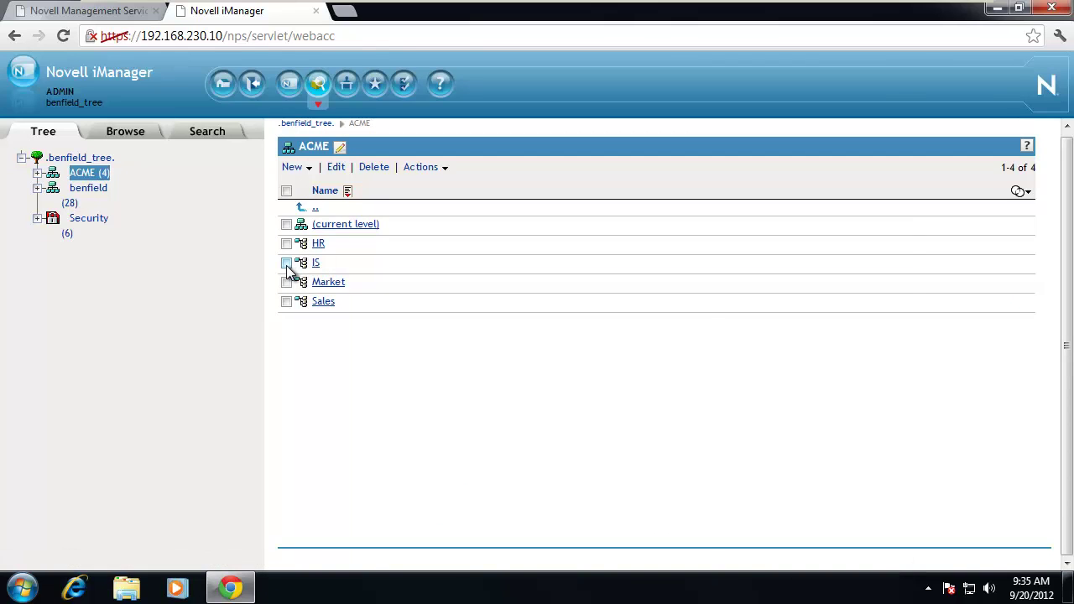
Rename the IS unit under ACME to 'IT' with Rename Object
left_click(286, 262)
left_click(415, 168)
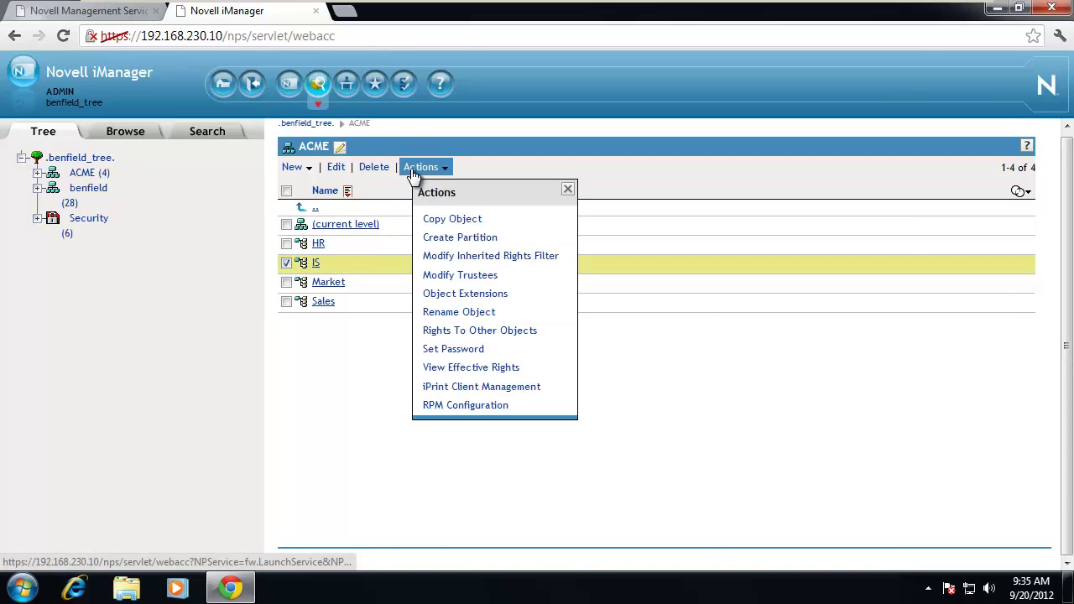
left_click(441, 311)
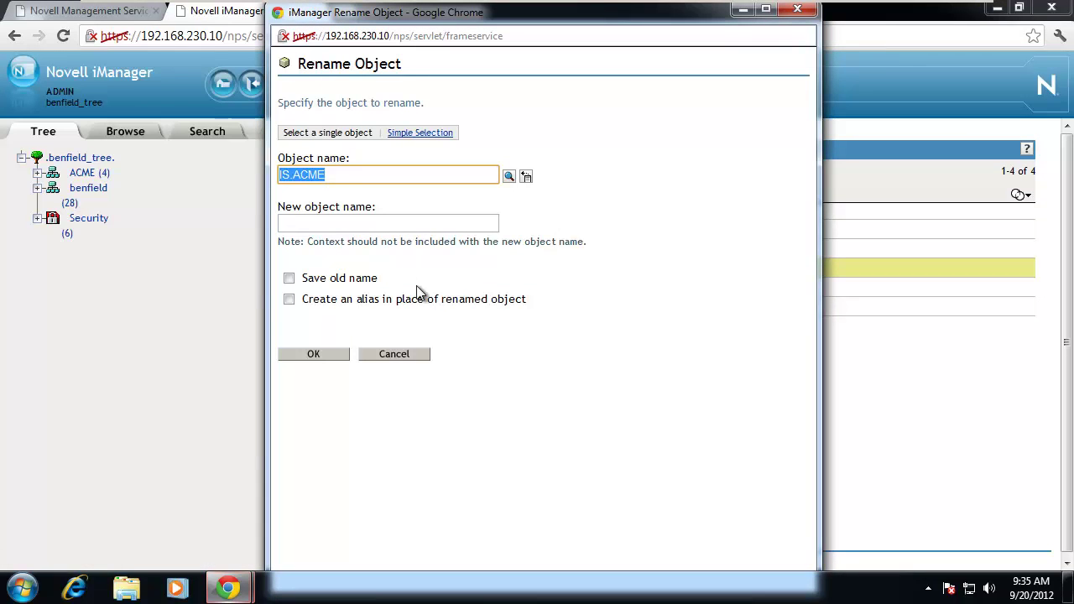
left_click(342, 223)
type("IT")
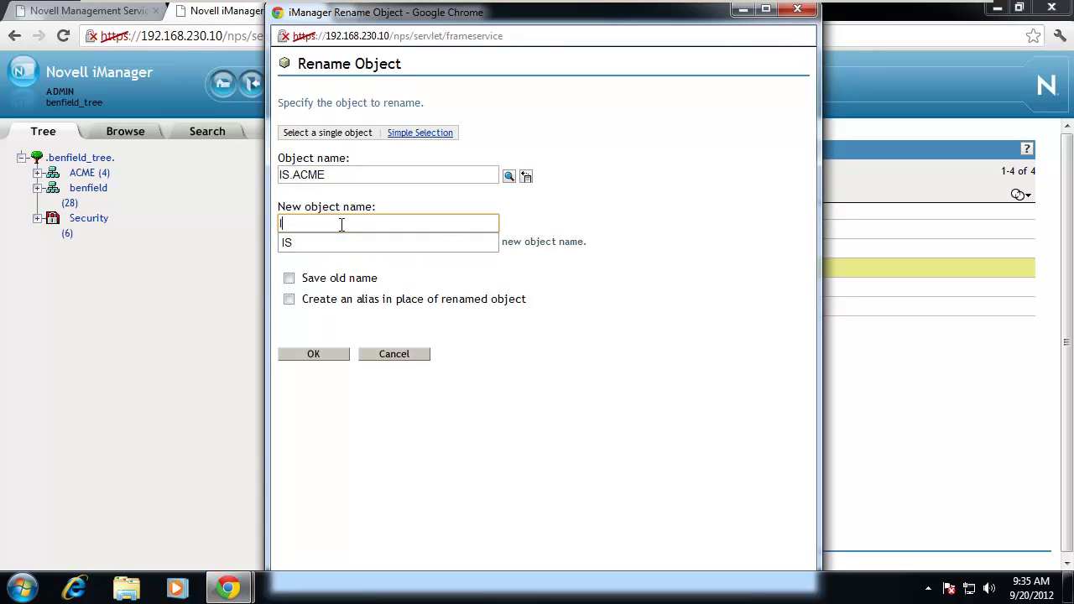
left_click(316, 355)
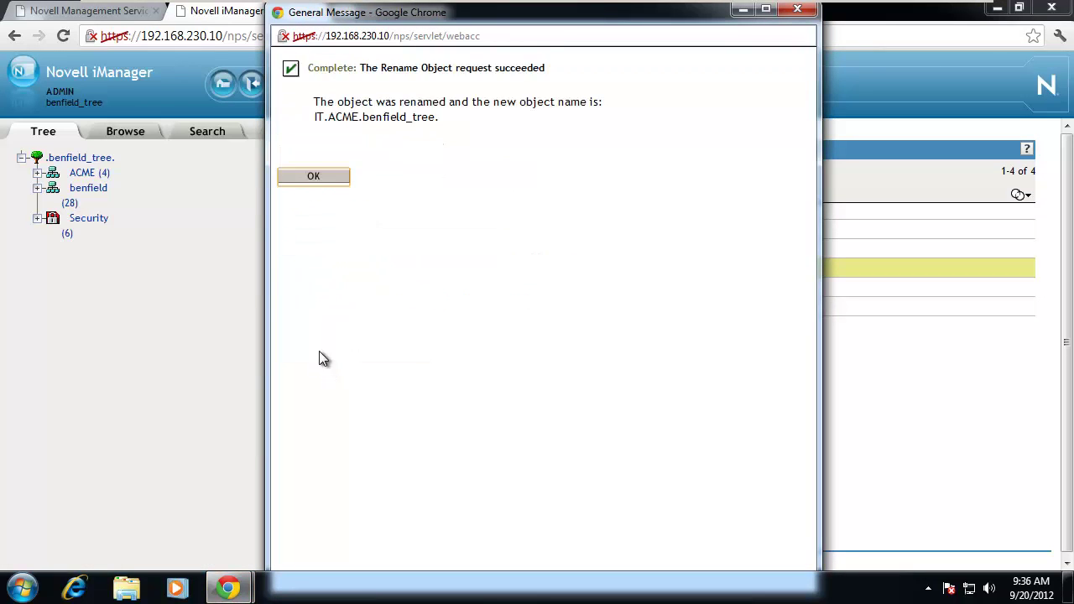
left_click(312, 177)
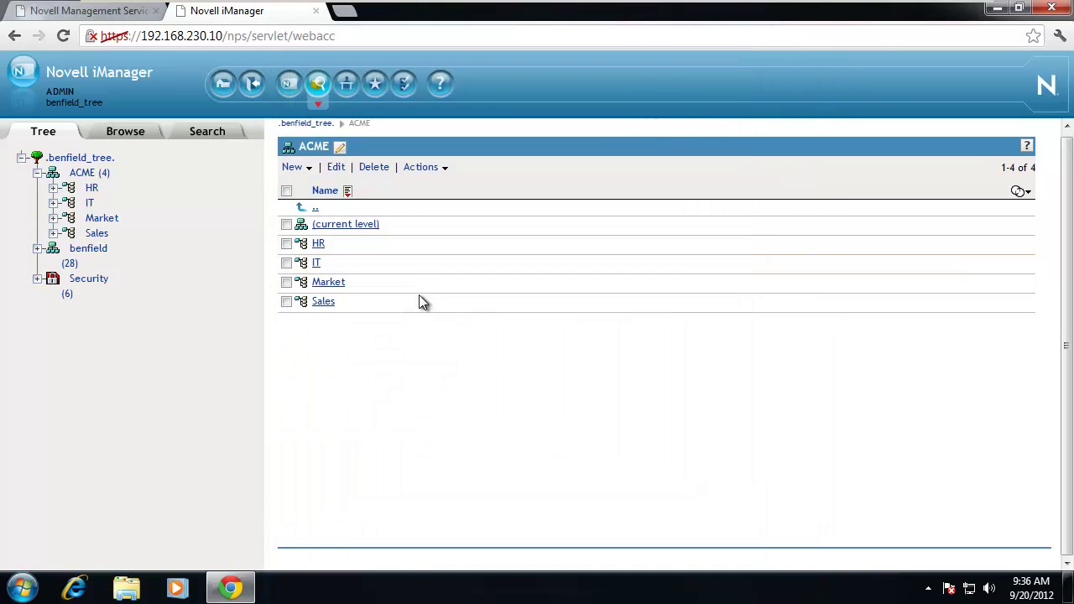
Rename ACME's IT unit to 'IS' and dismiss the success message
left_click(287, 263)
left_click(424, 167)
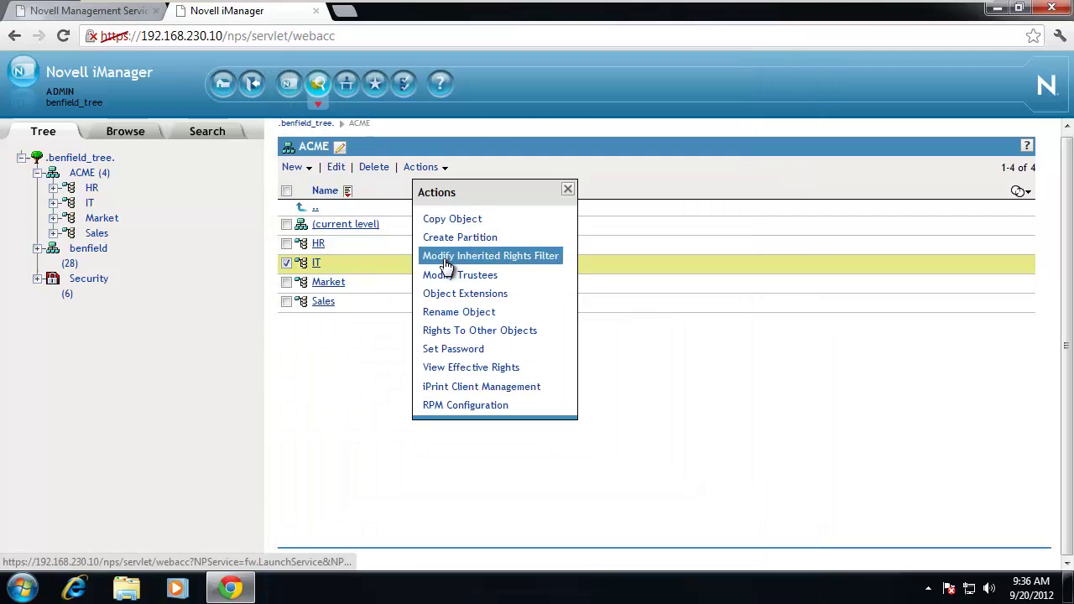
left_click(451, 315)
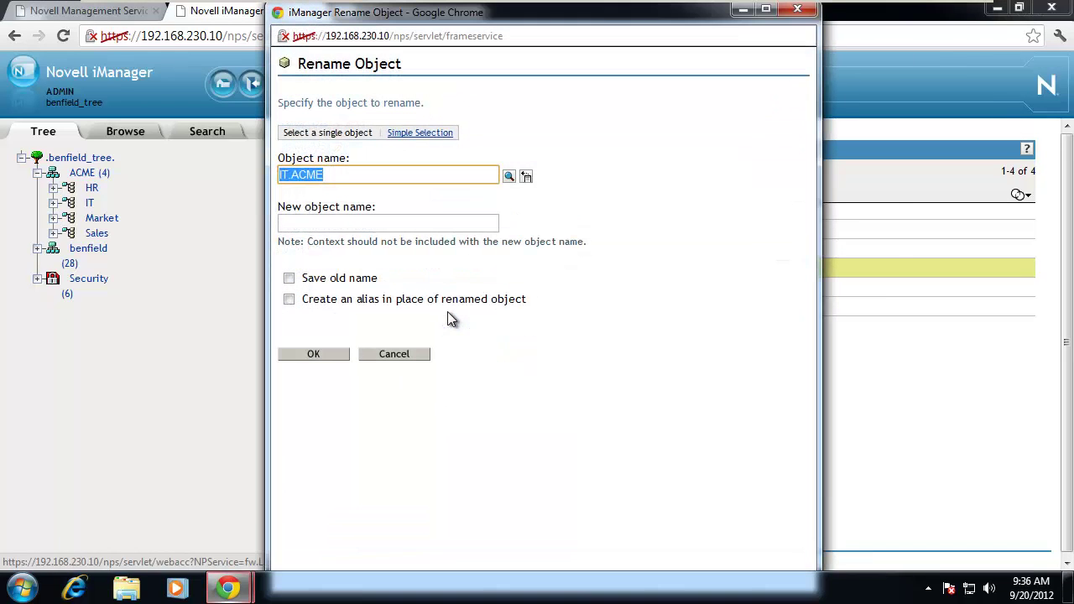
left_click(350, 225)
type("IS")
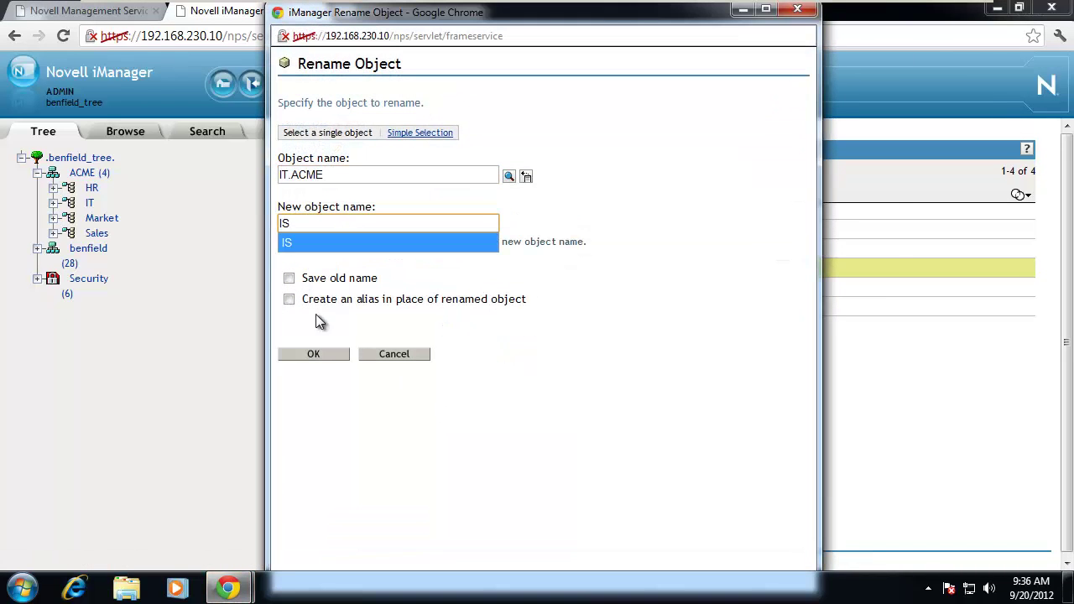
left_click(314, 356)
left_click(307, 176)
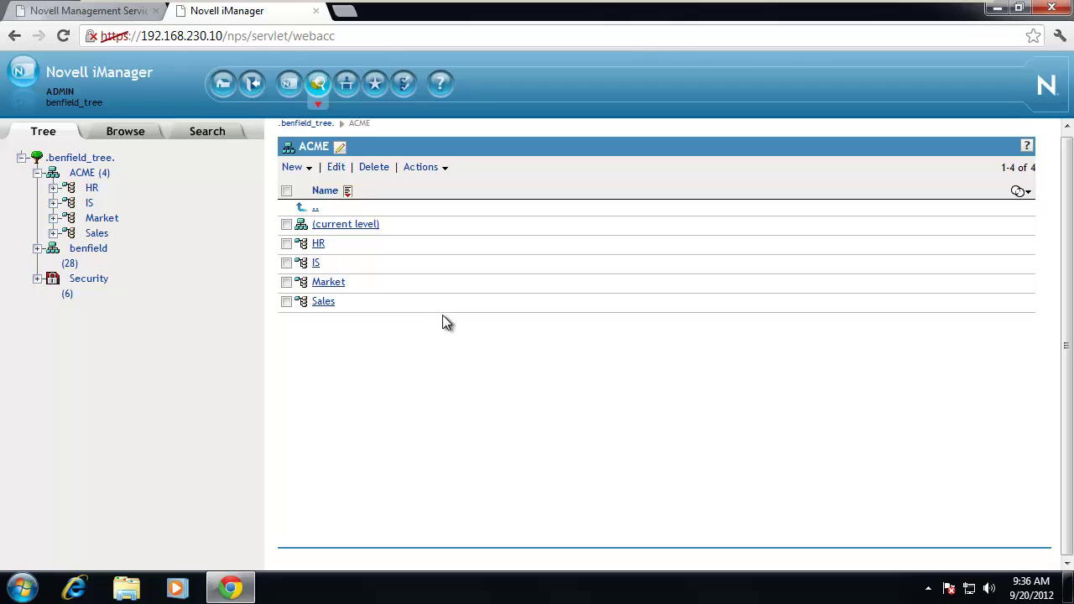
Select the Market unit in ACME and click Delete
left_click(287, 282)
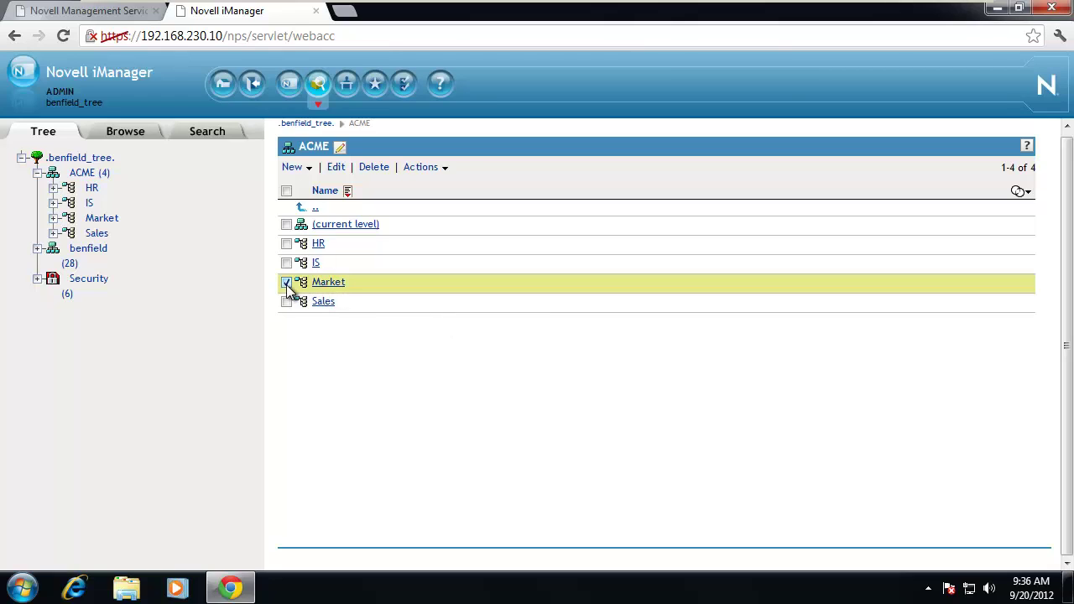
left_click(371, 174)
Always allow pop-ups from 192.168.230.10, then open pop-up blocking settings to verify
left_click(1016, 38)
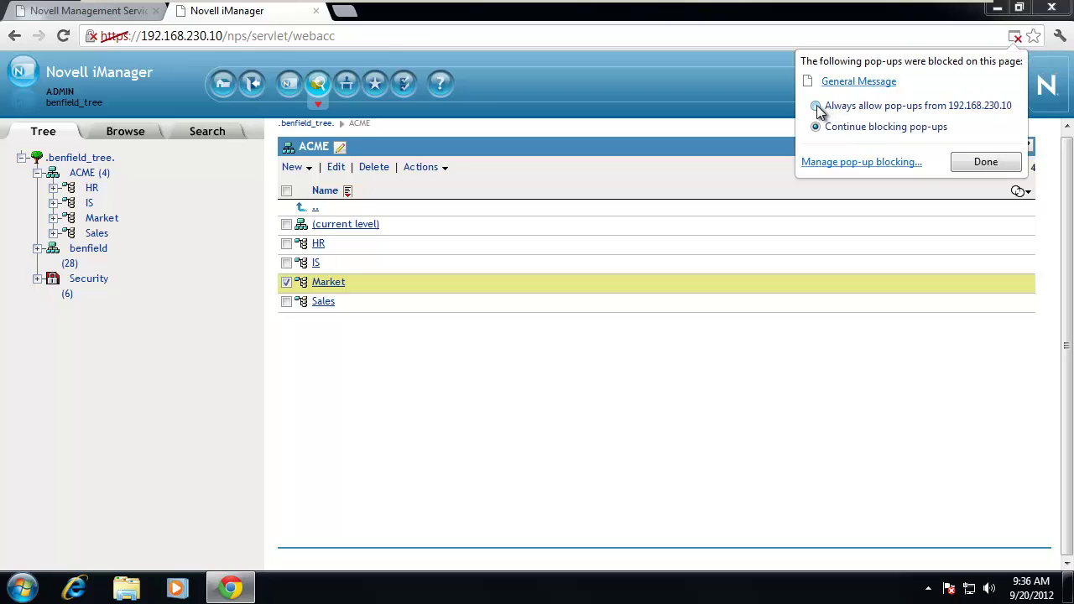
left_click(817, 106)
left_click(979, 163)
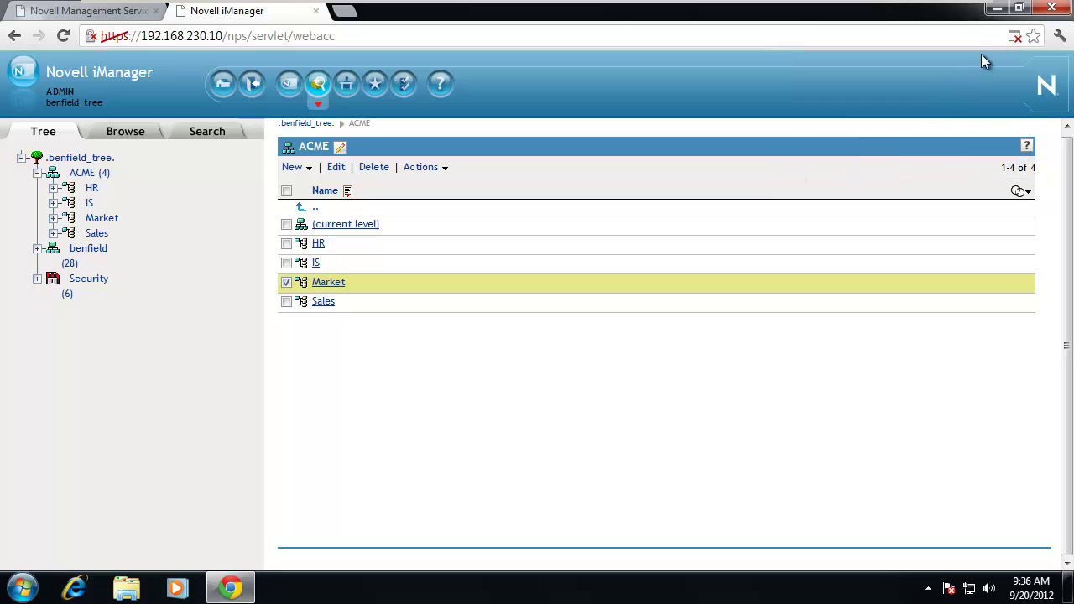
left_click(1016, 38)
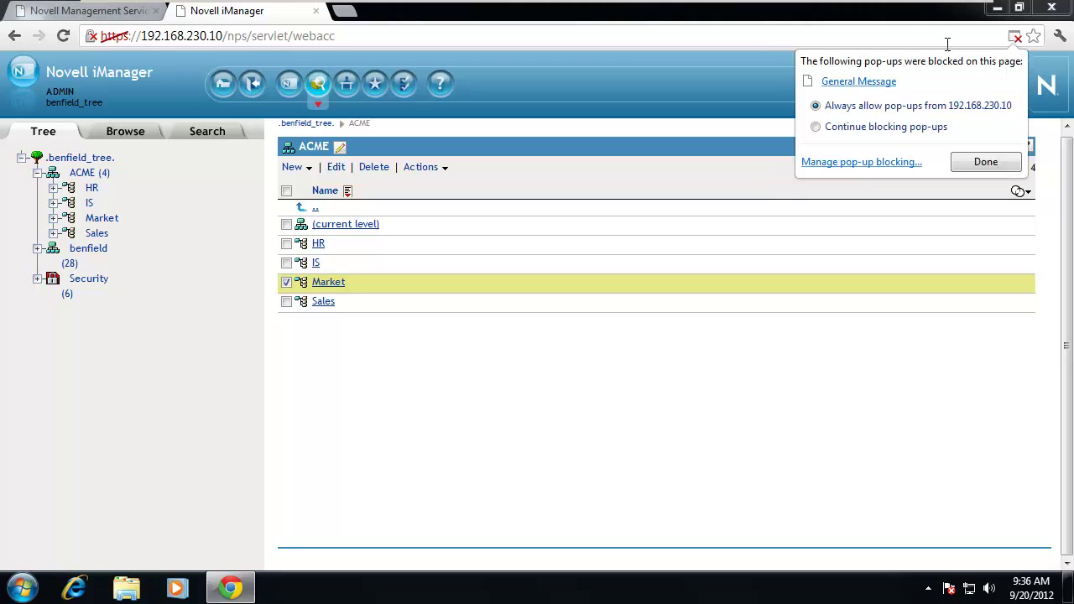
left_click(823, 161)
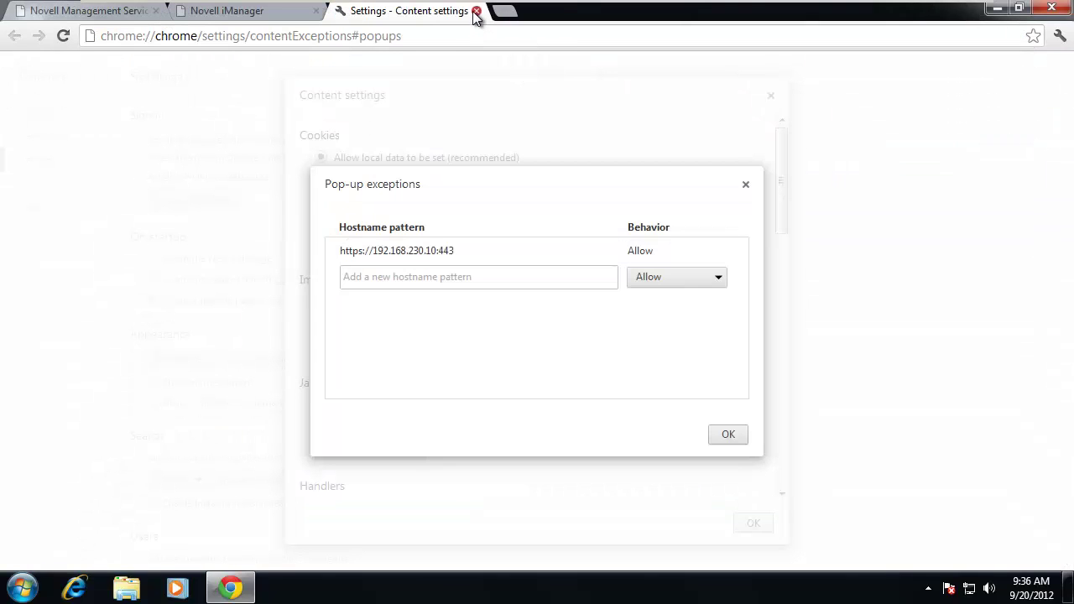
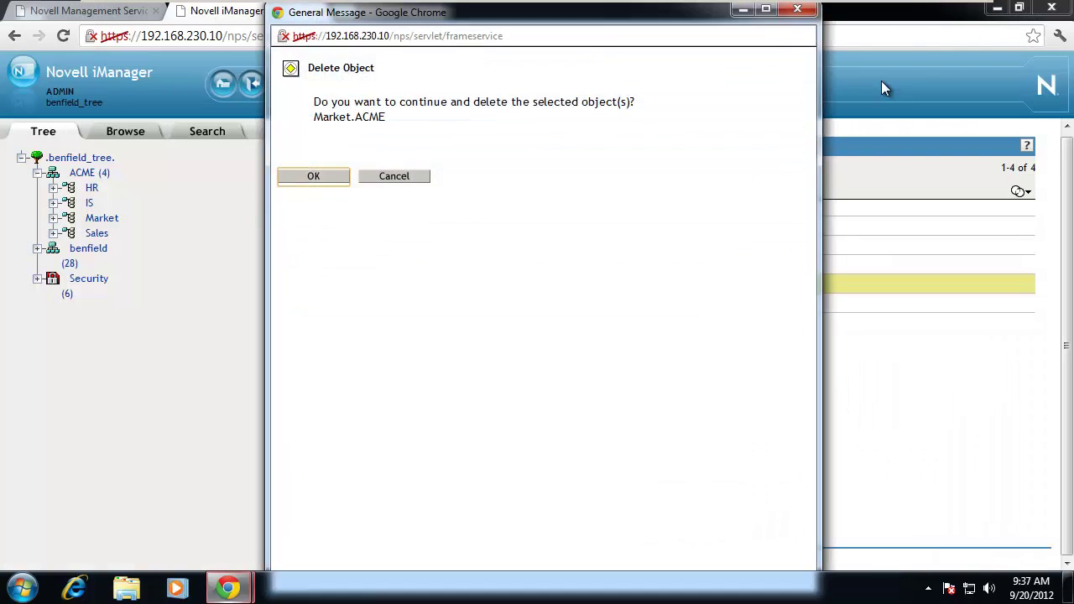
Confirm deletion of the Market.ACME organizational unit and dismiss the success message
left_click(324, 175)
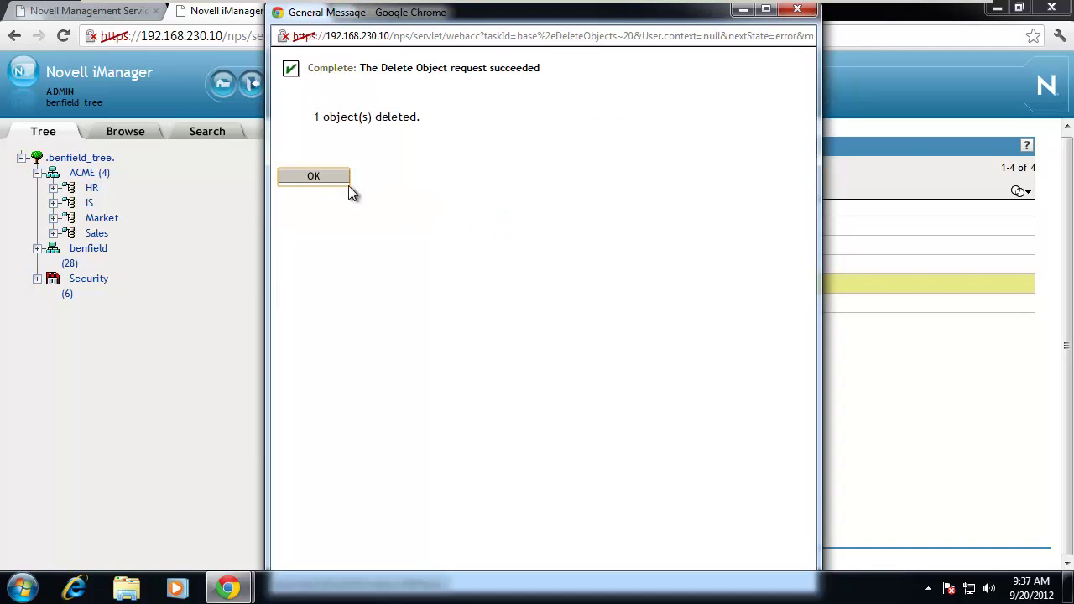
left_click(350, 182)
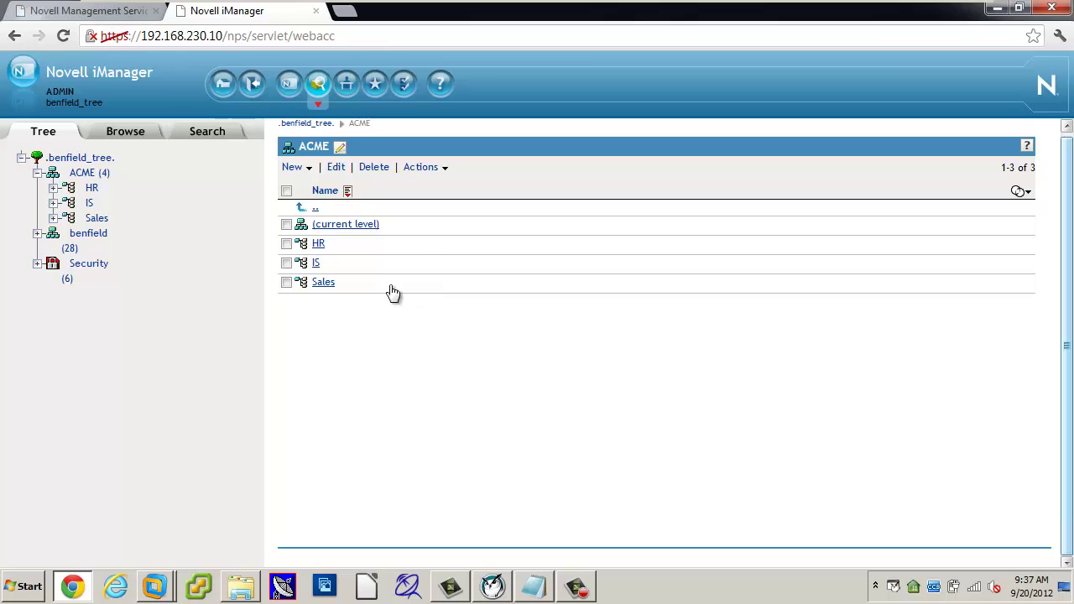
Create an organizational unit named East inside the Sales container
left_click(324, 286)
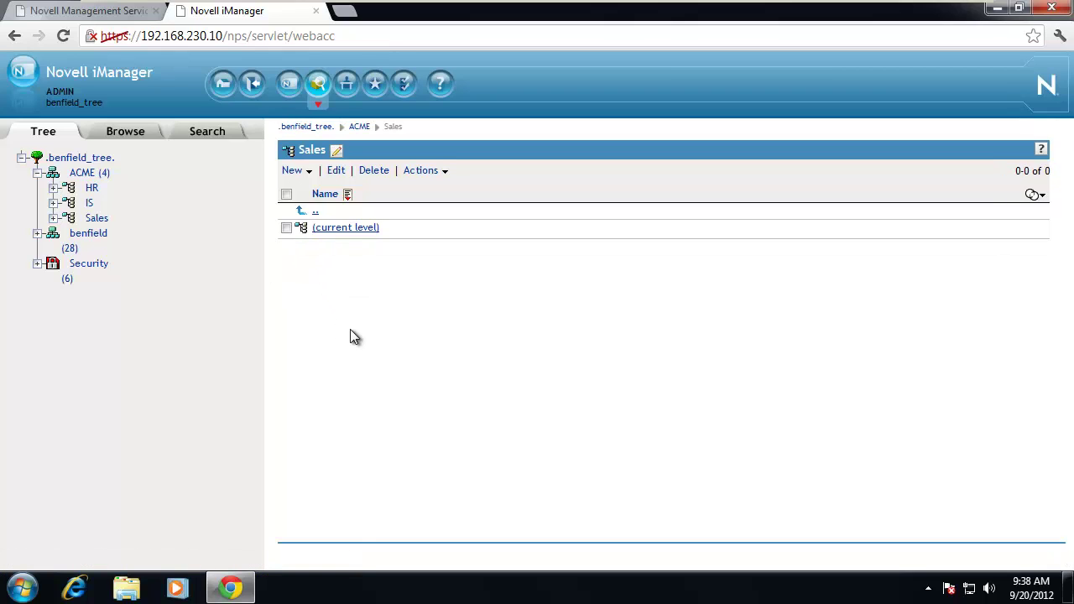
left_click(300, 172)
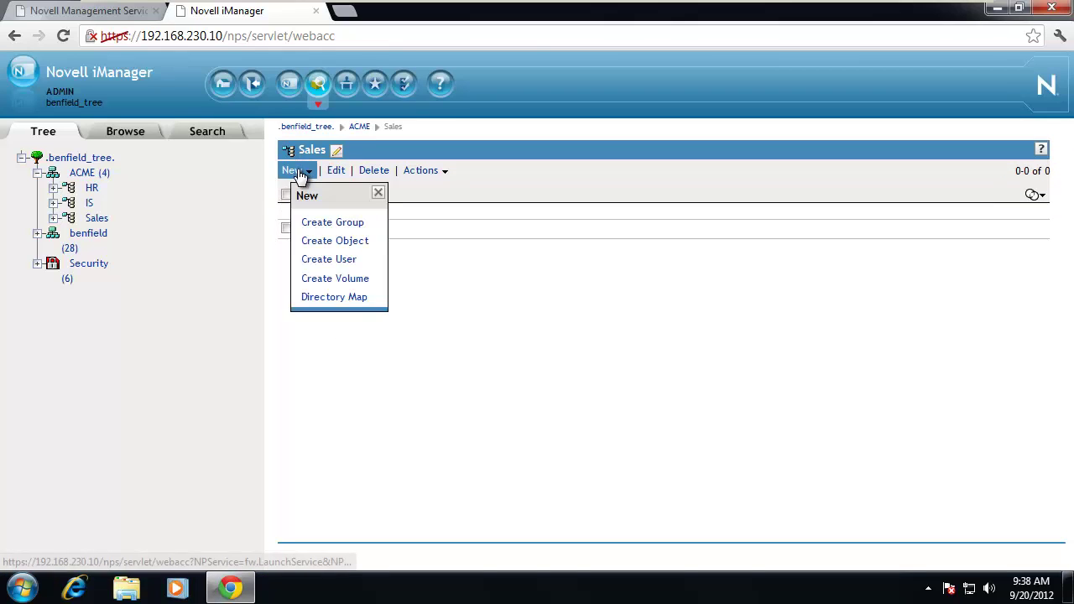
left_click(309, 241)
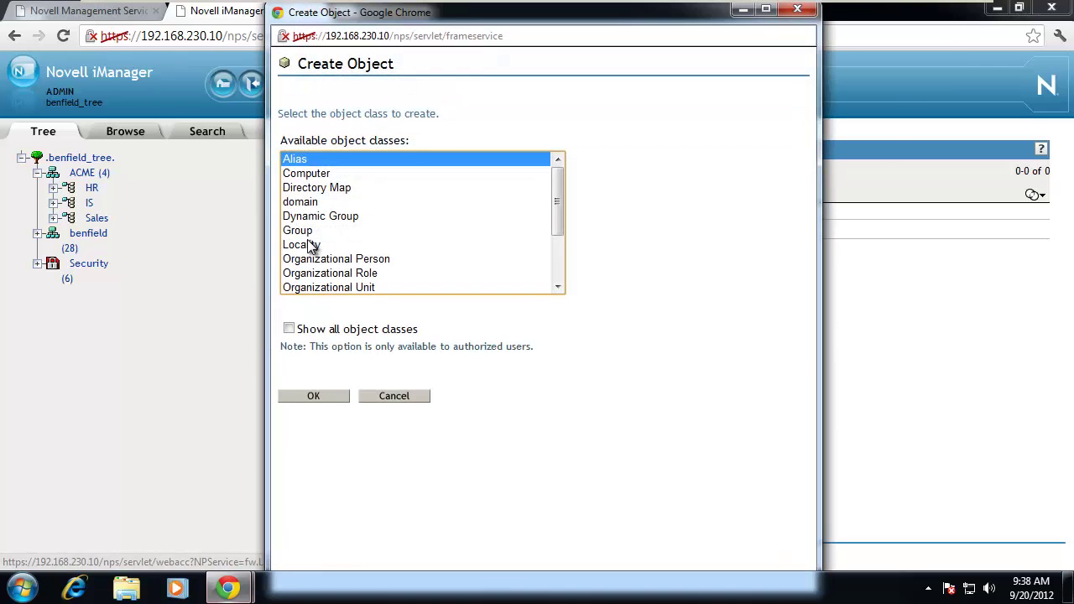
left_click(350, 288)
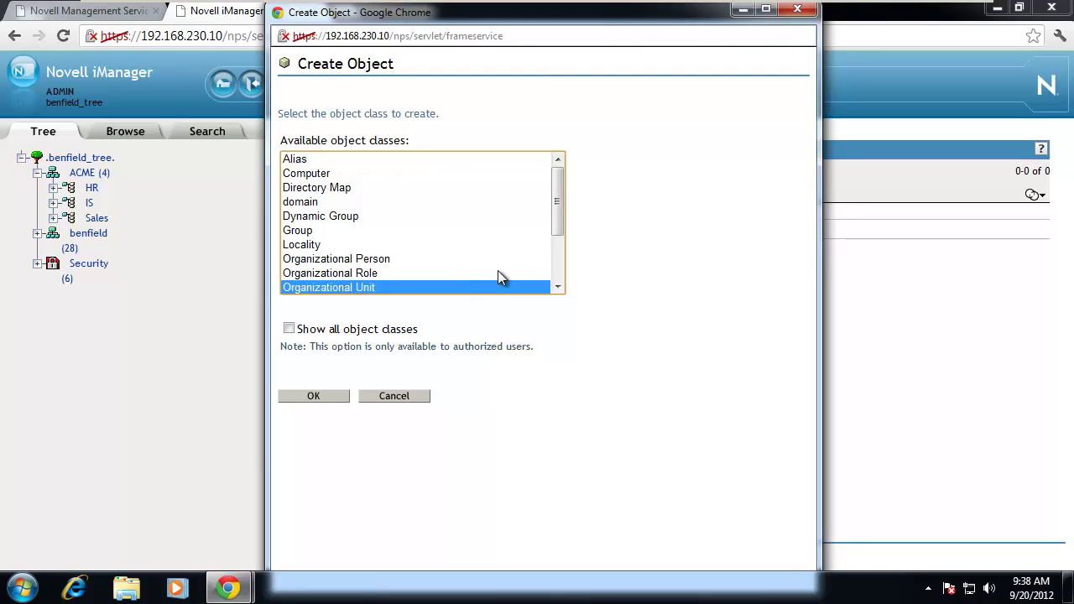
left_click_drag(558, 221, 558, 235)
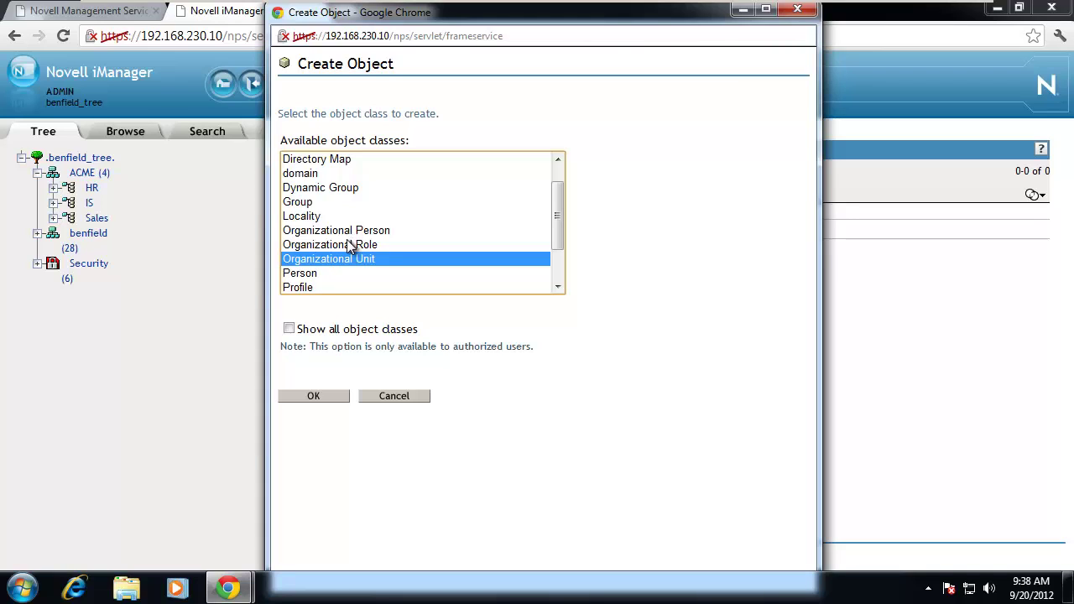
left_click(316, 397)
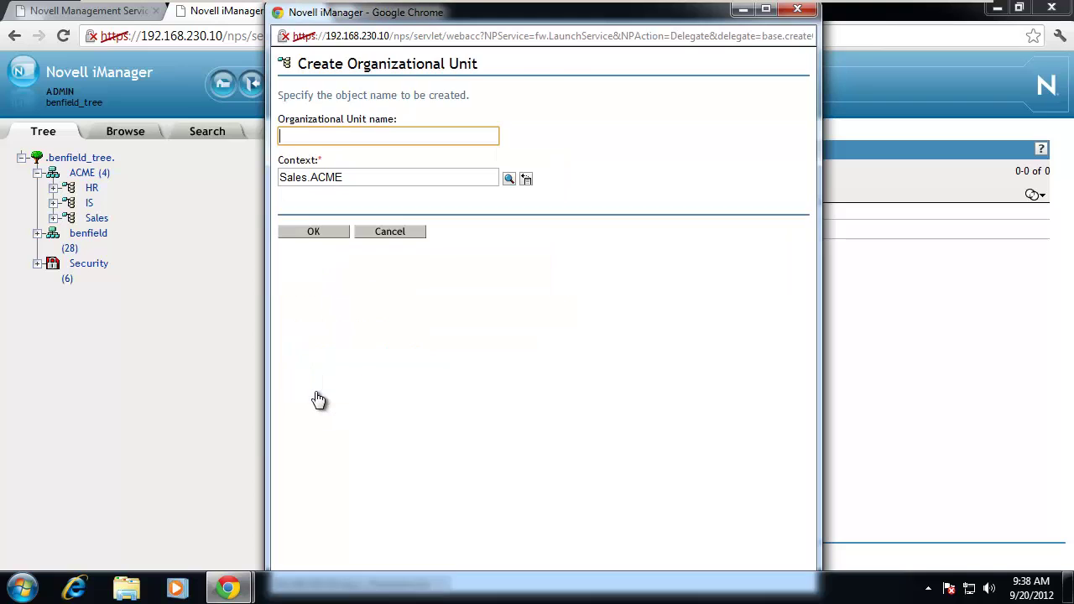
type("East")
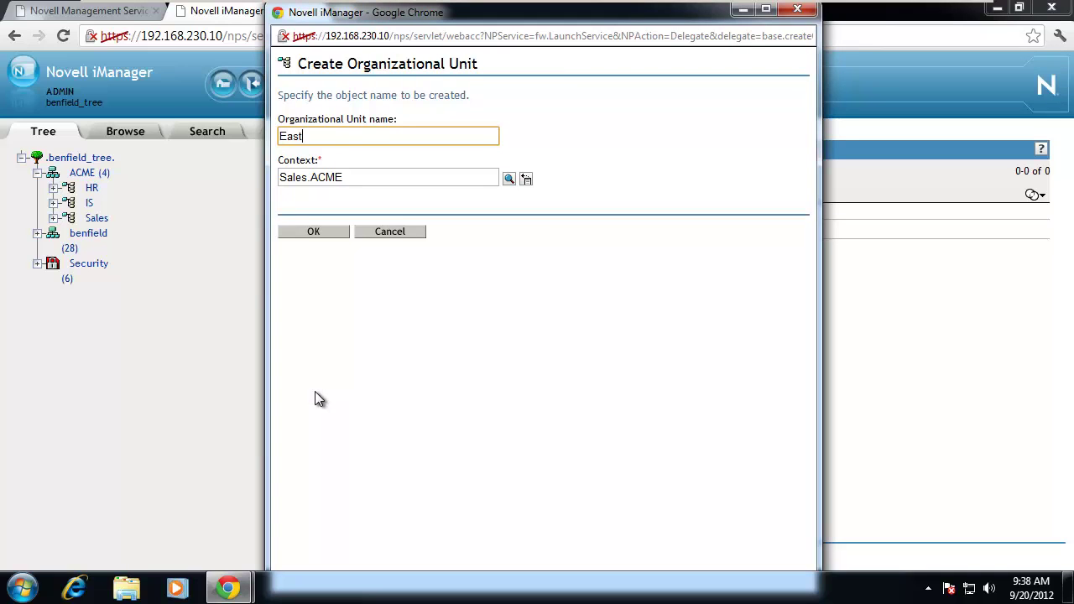
key("Return")
Create a second organizational unit named West in Sales and close the confirmation
left_click(391, 161)
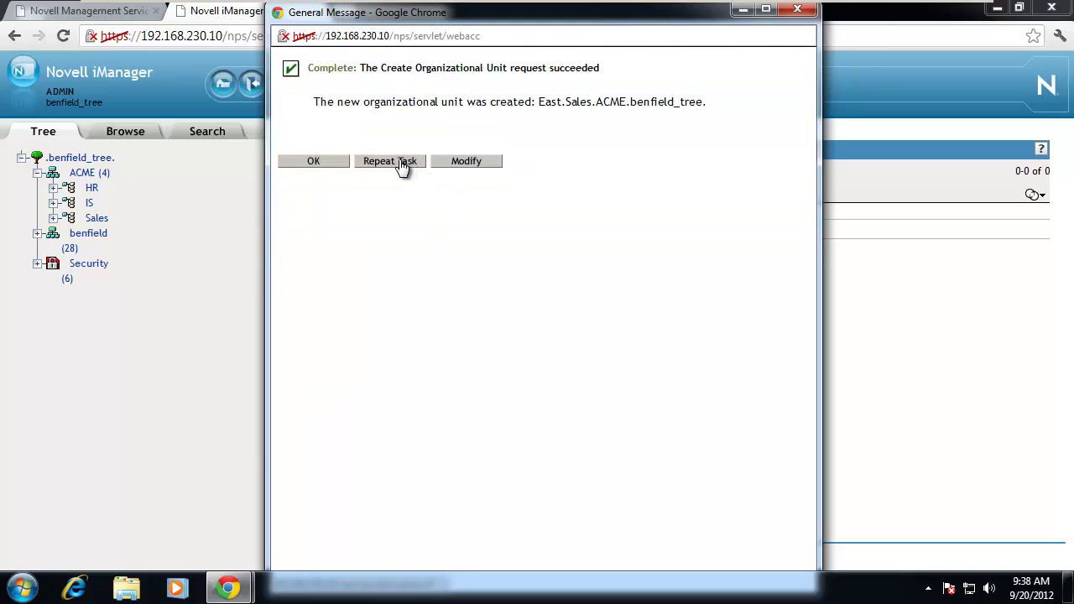
type("West")
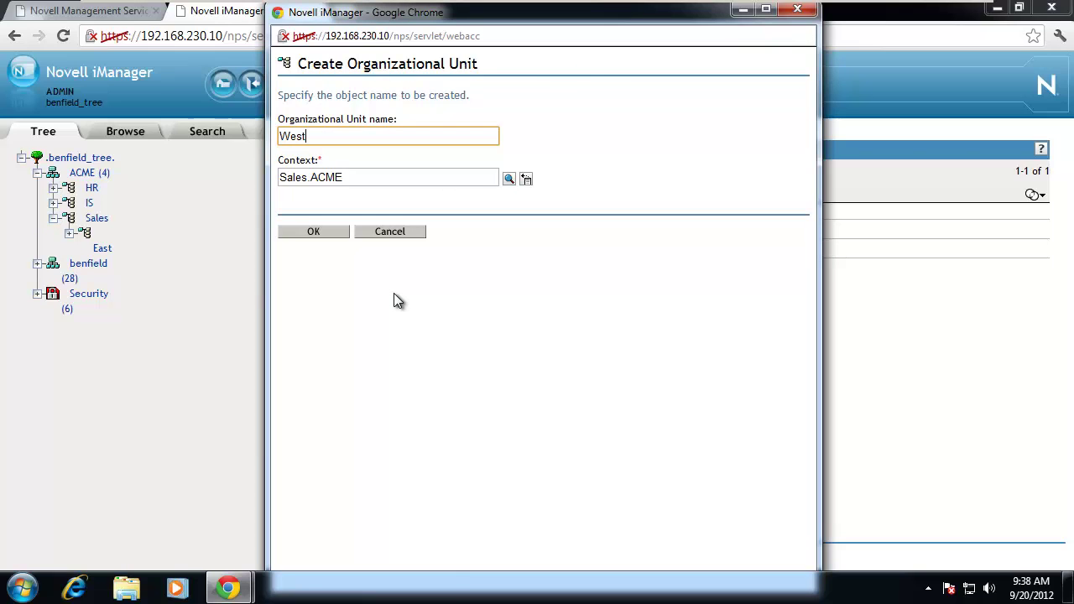
key("Return")
left_click(328, 163)
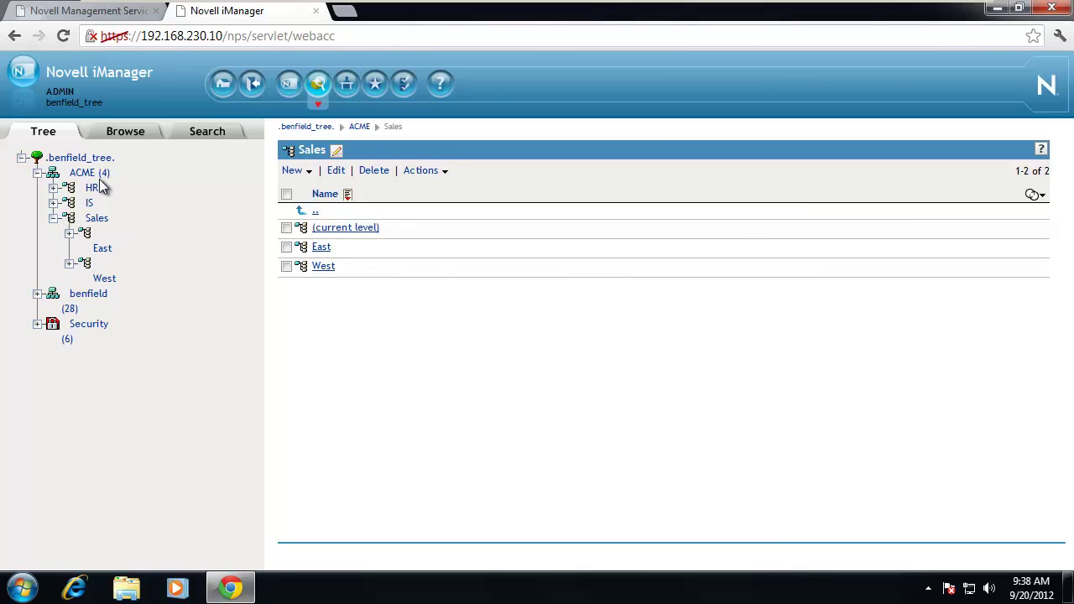
left_click(54, 188)
Create an organizational unit named Finance directly under ACME
left_click(84, 174)
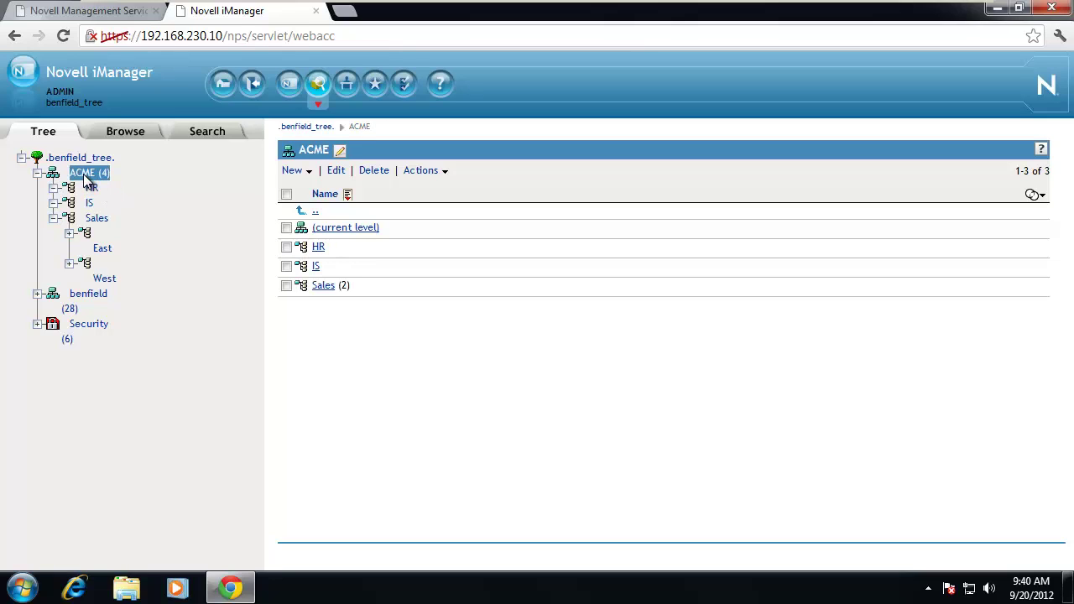
left_click(292, 172)
left_click(314, 241)
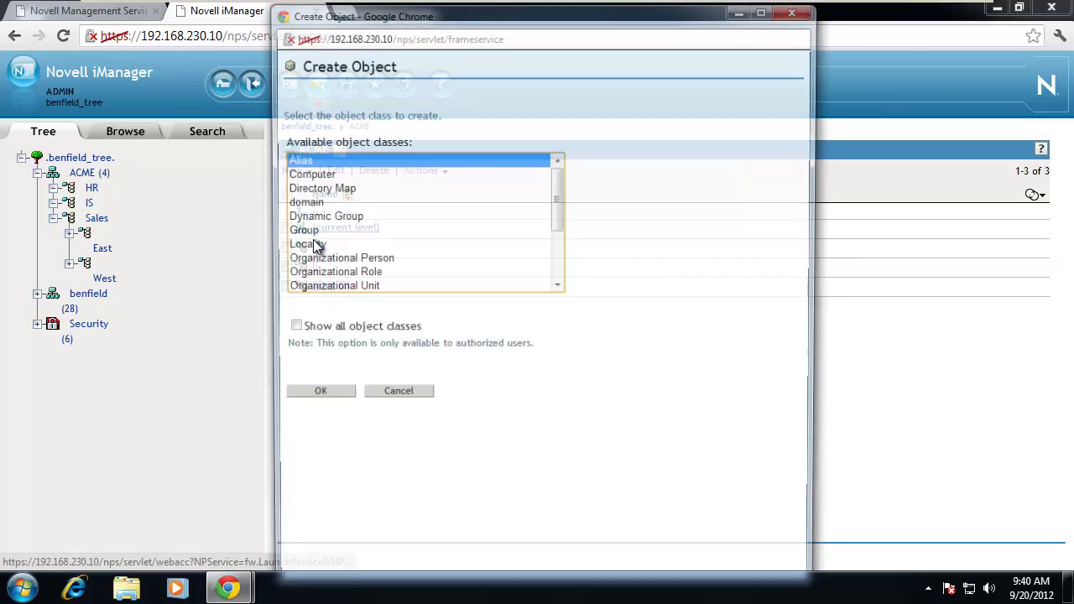
left_click(323, 286)
left_click(336, 398)
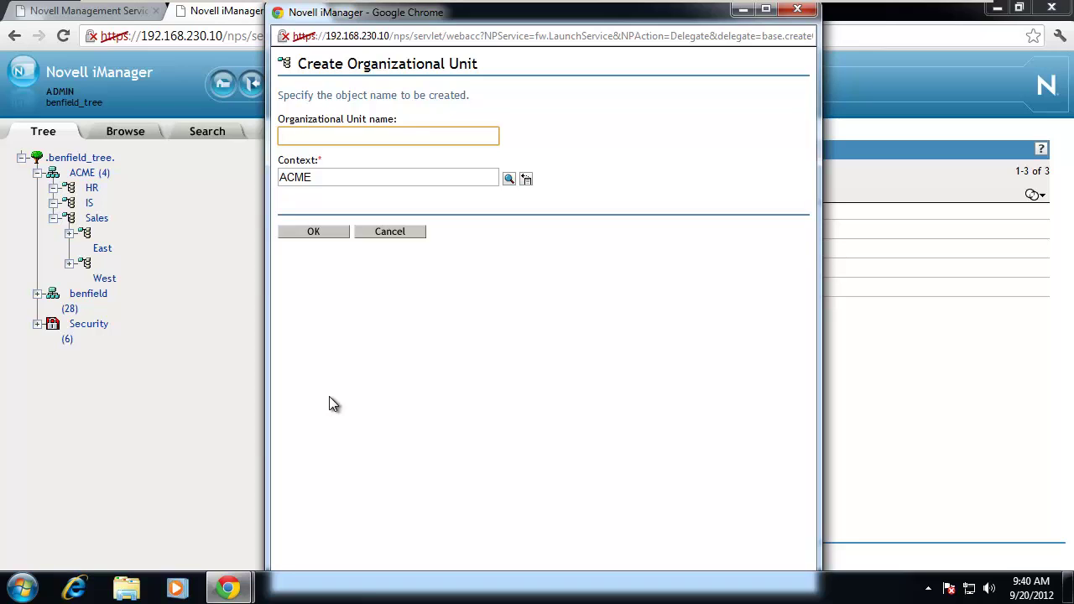
type("Finance")
key("Return")
left_click(338, 164)
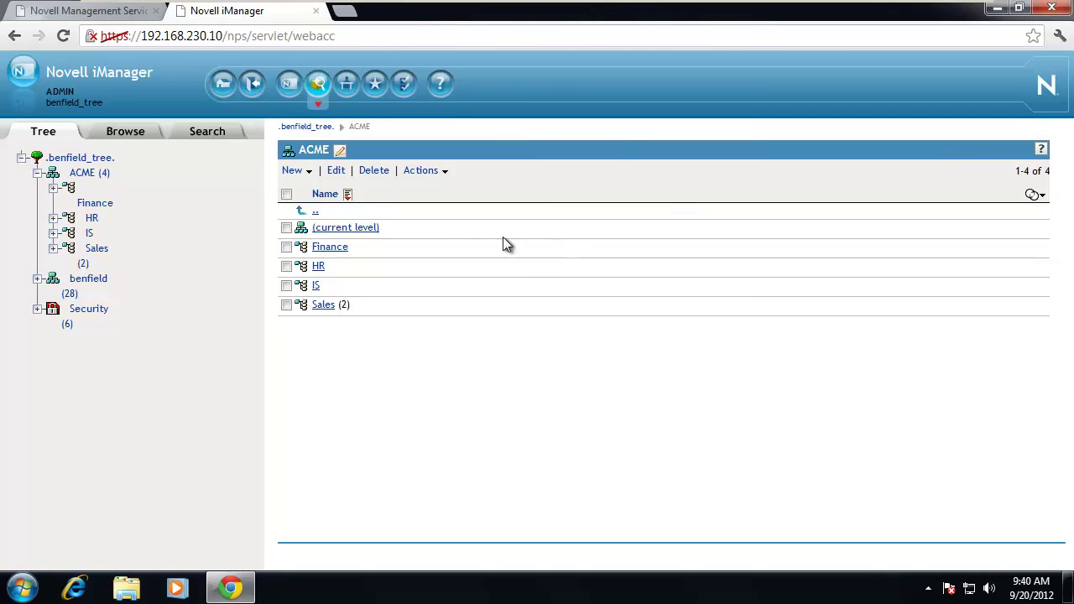
Create another organizational unit named Account under ACME and close the confirmation
left_click(294, 171)
left_click(313, 243)
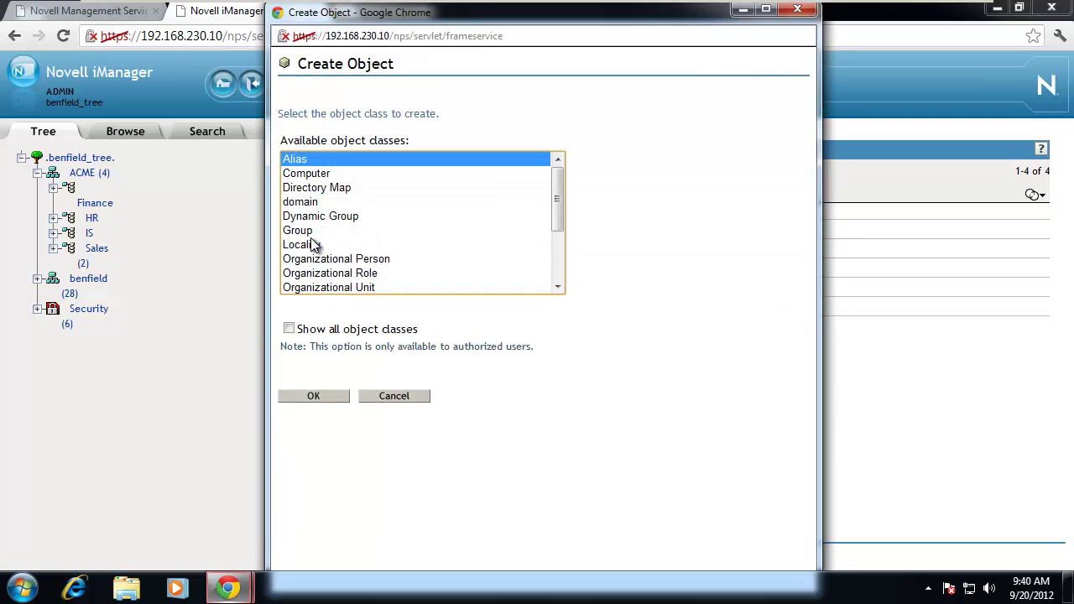
left_click(322, 288)
left_click(315, 397)
type("Accoun")
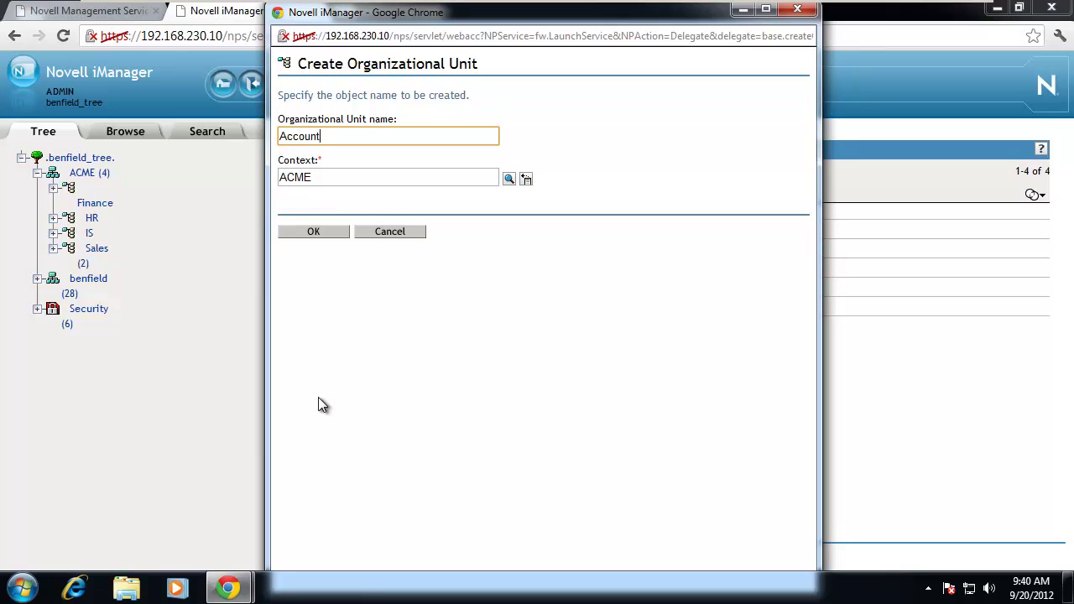
type("t")
key("Return")
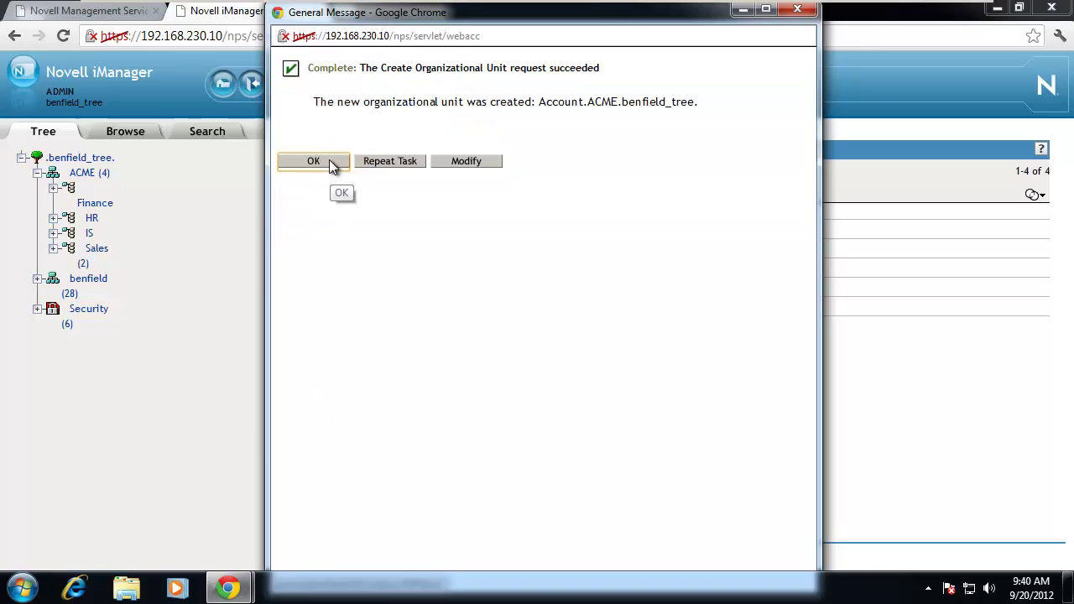
left_click(332, 164)
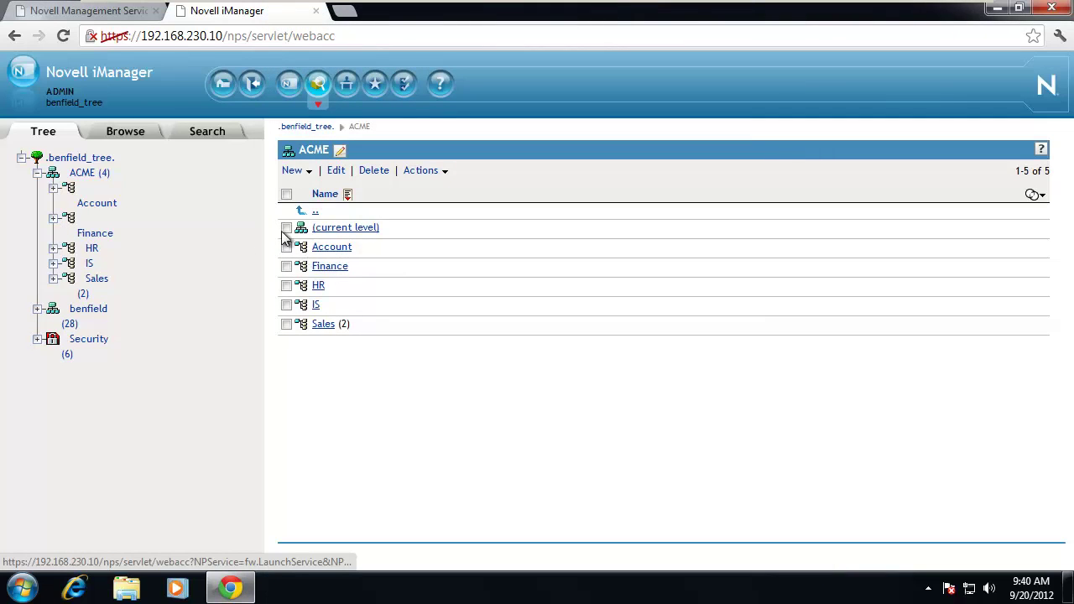
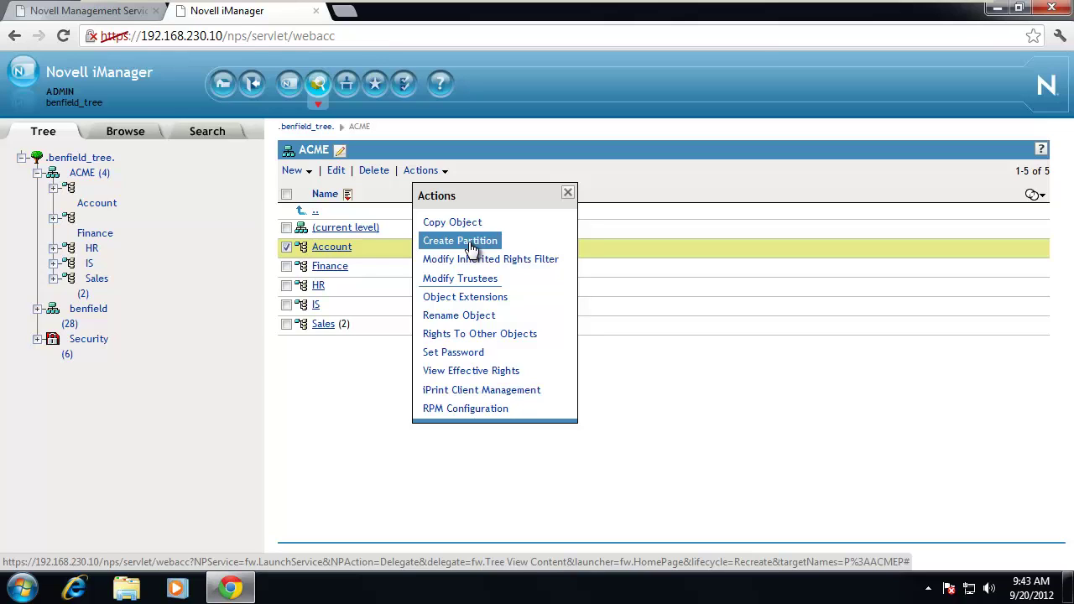
Create a new partition rooted at Account.ACME and acknowledge the completion message
left_click(469, 241)
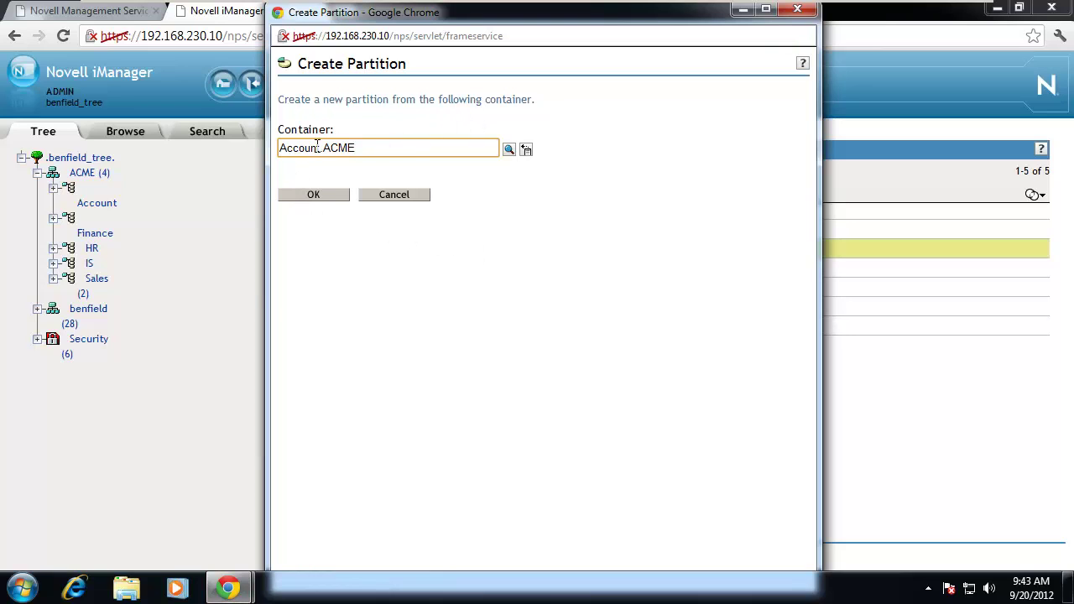
left_click(317, 194)
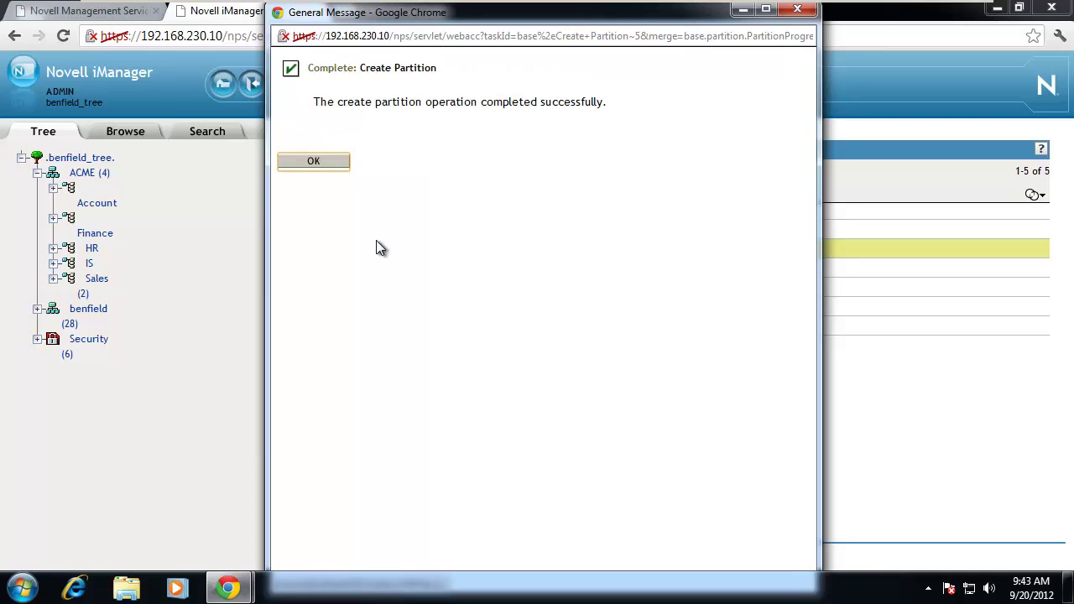
left_click(316, 162)
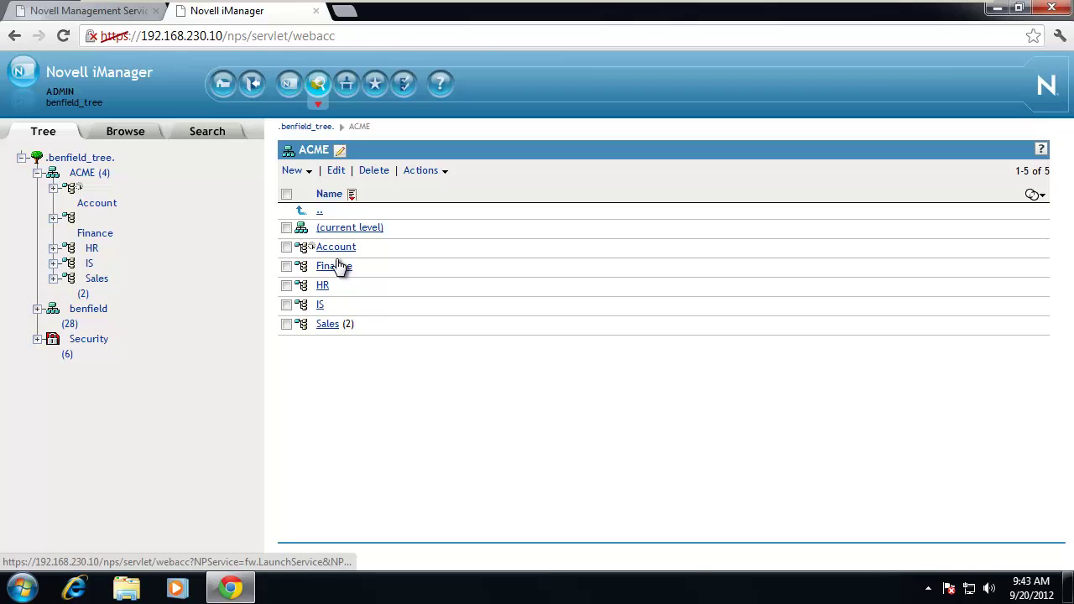
Select the Account unit instead of Finance and bring up its task list
left_click(287, 267)
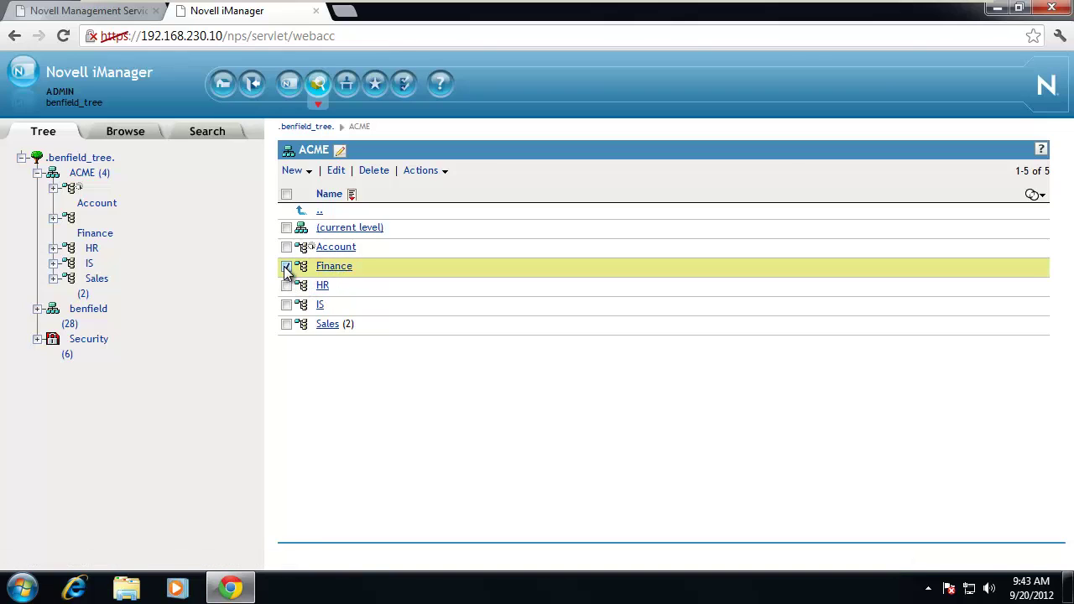
left_click(421, 170)
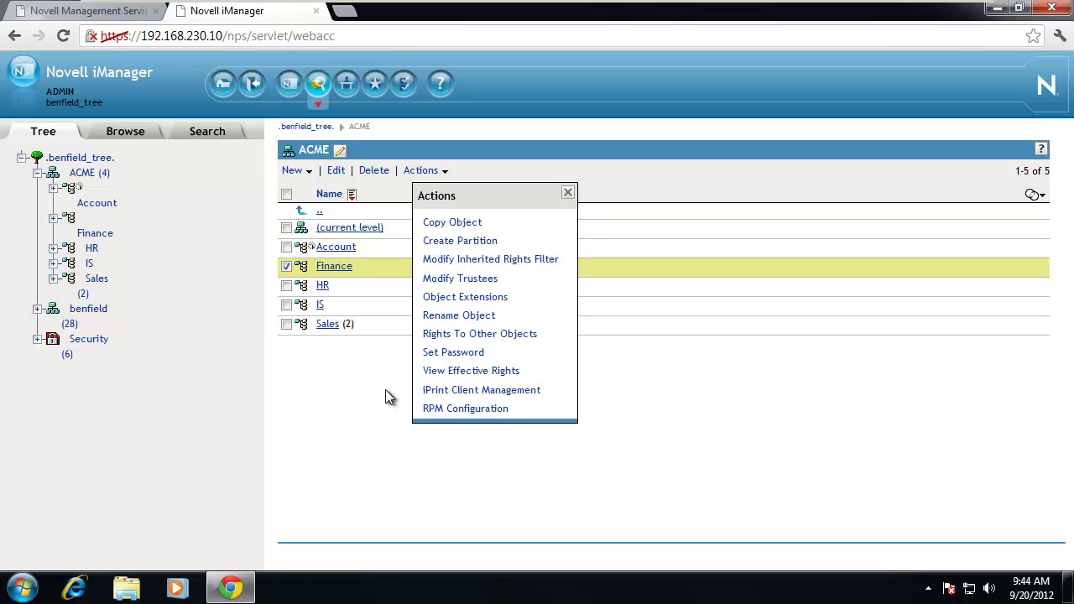
left_click(568, 192)
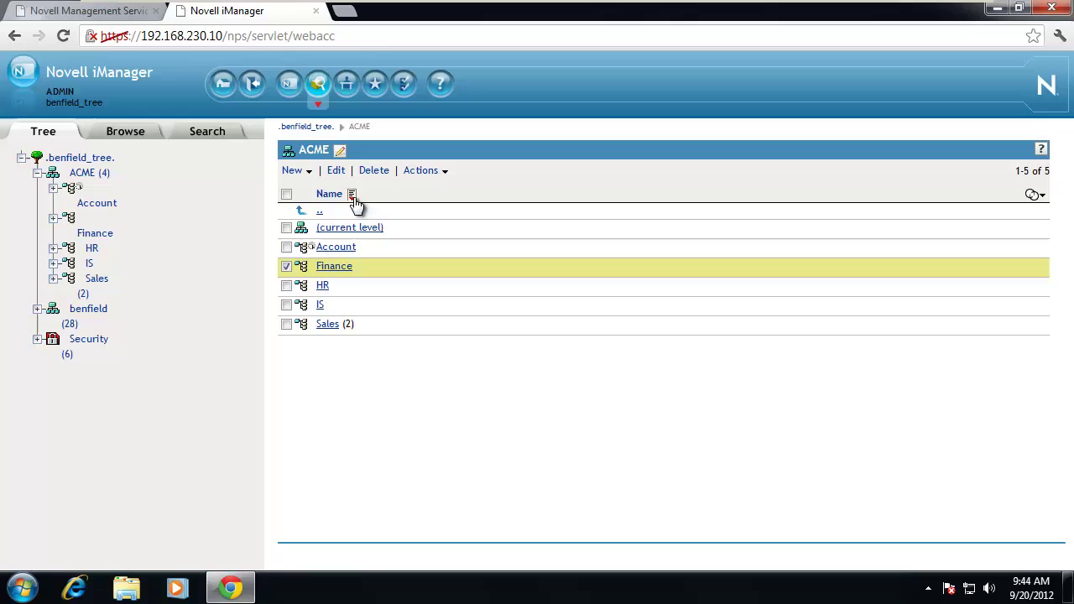
left_click(286, 266)
left_click(286, 247)
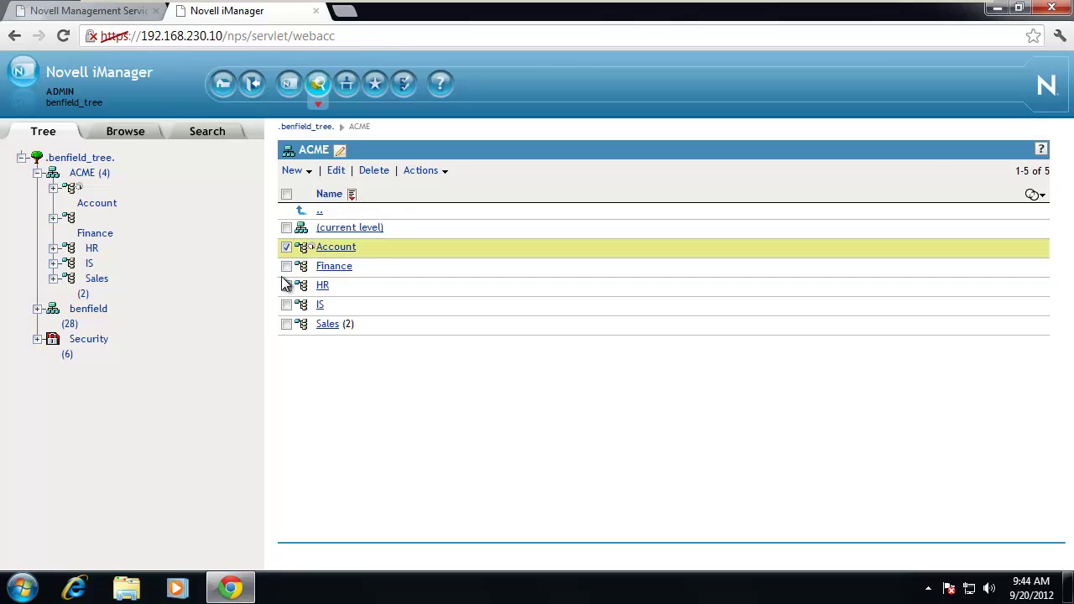
left_click(419, 171)
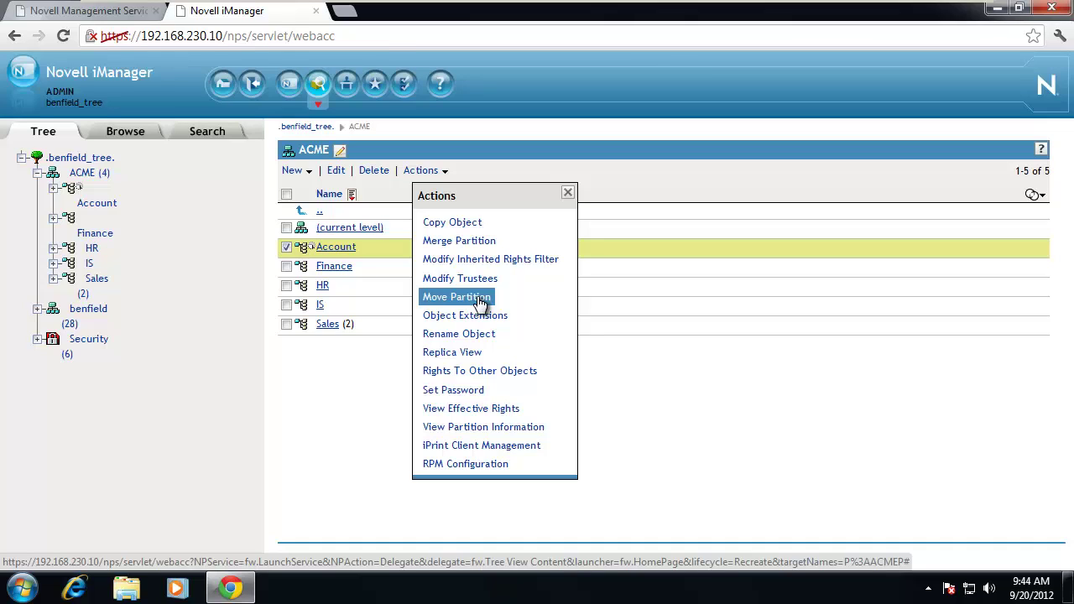
Move the Account partition to Finance.ACME and confirm the move
left_click(480, 302)
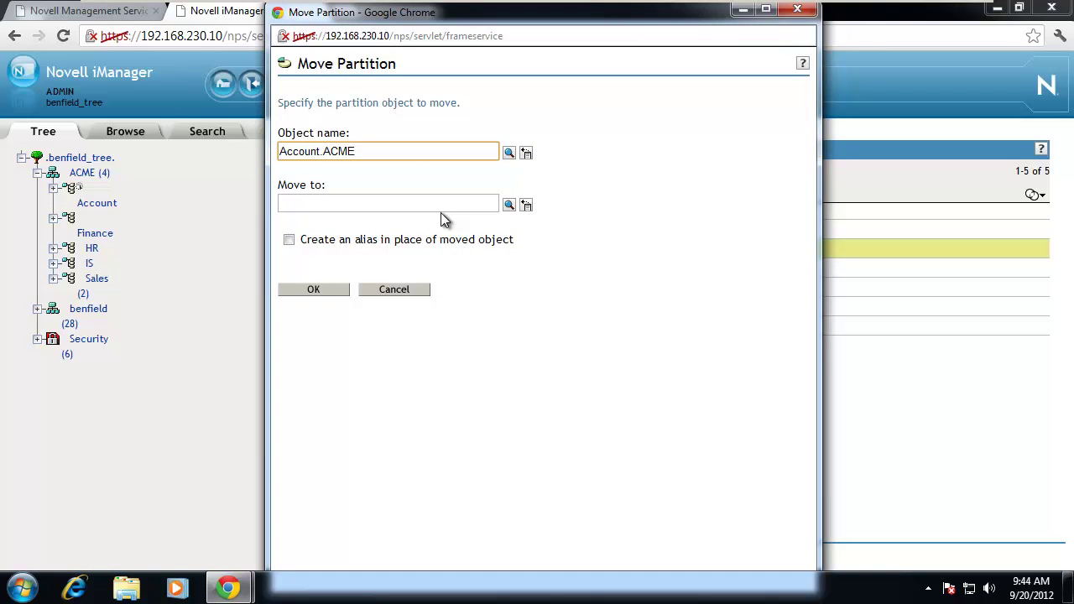
left_click(510, 206)
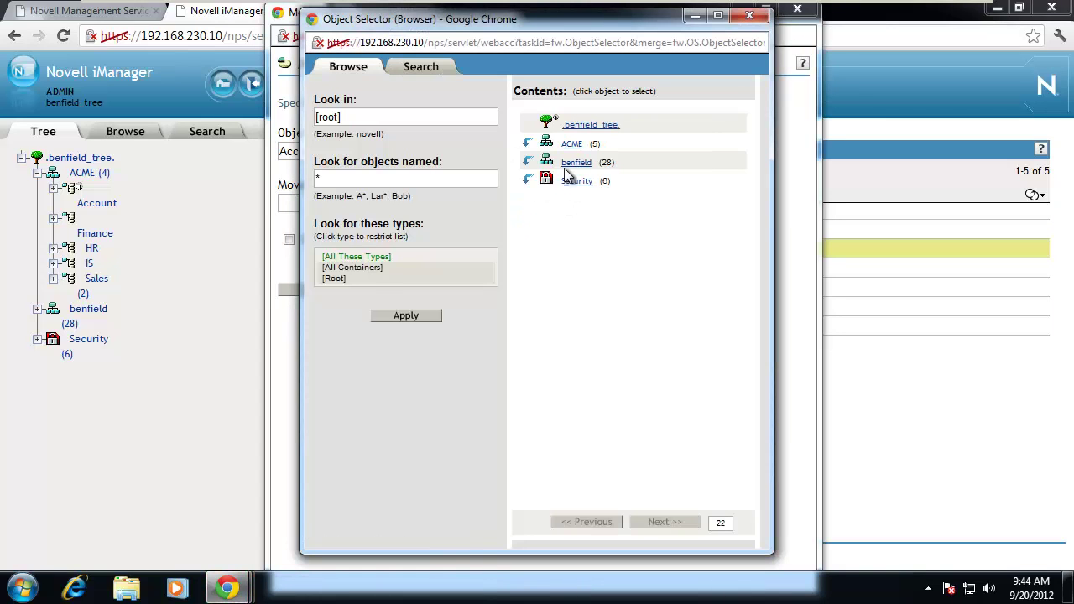
left_click(527, 145)
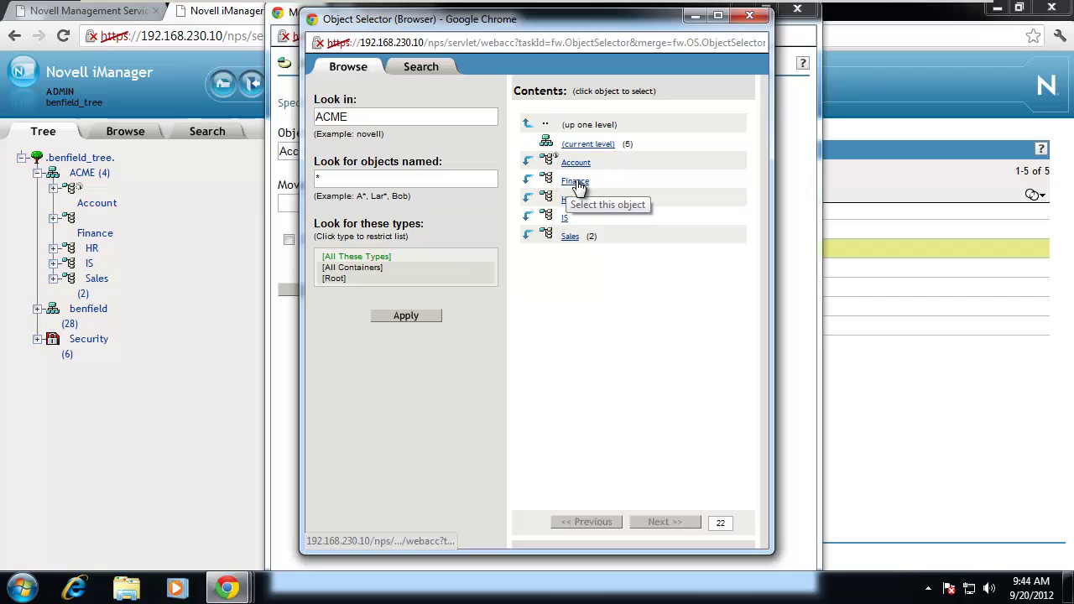
left_click(574, 182)
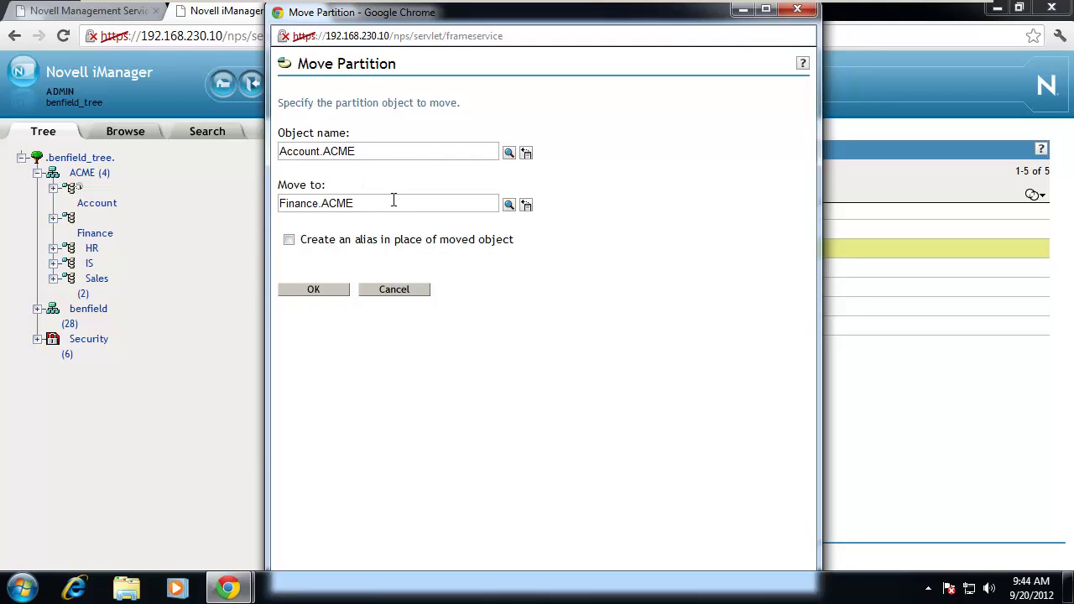
left_click(314, 290)
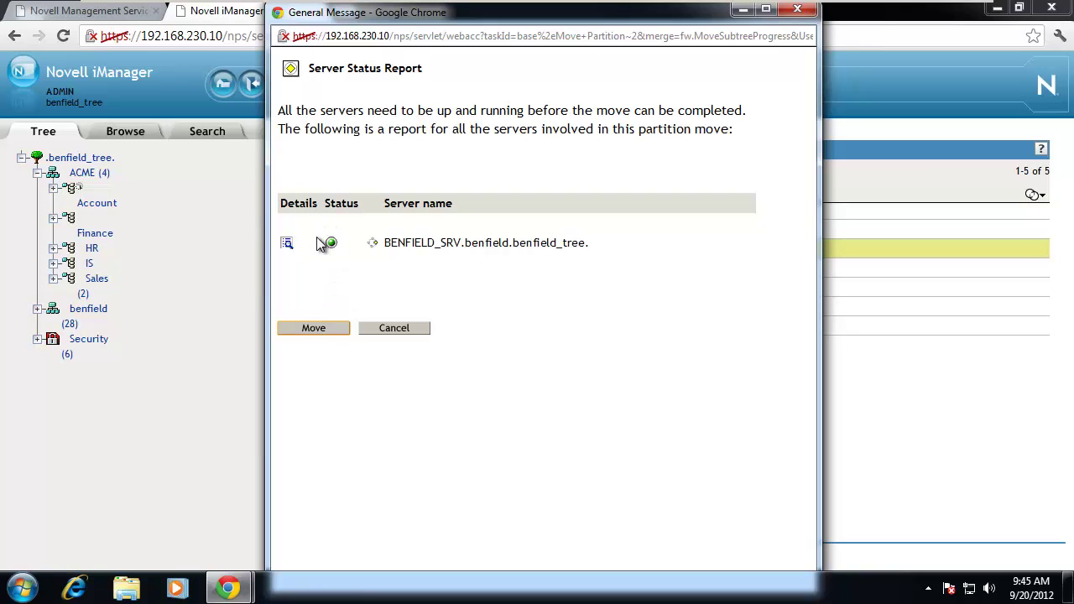
left_click(312, 331)
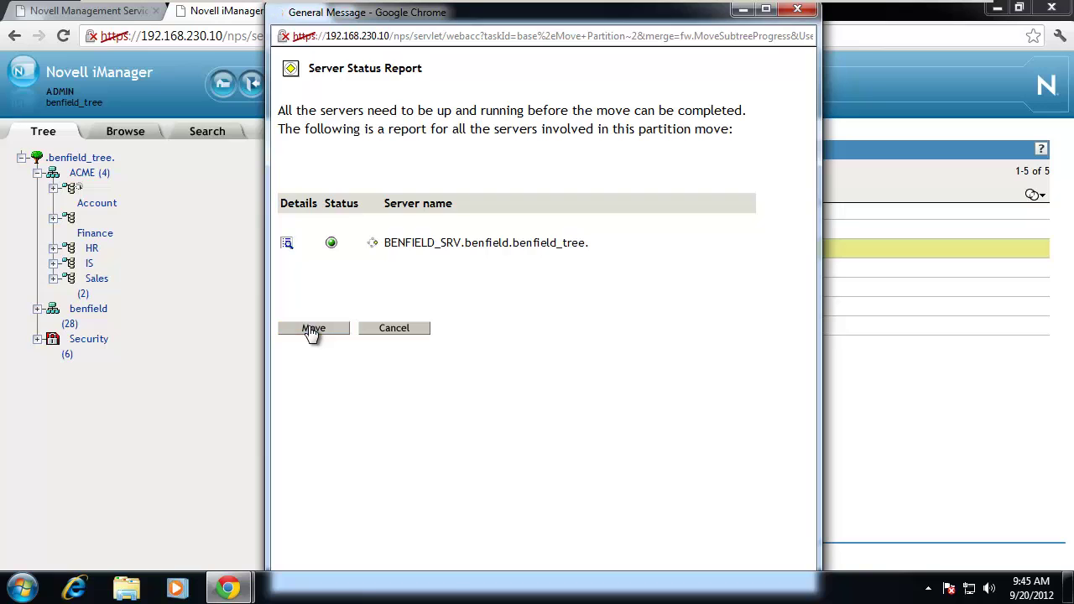
left_click(317, 177)
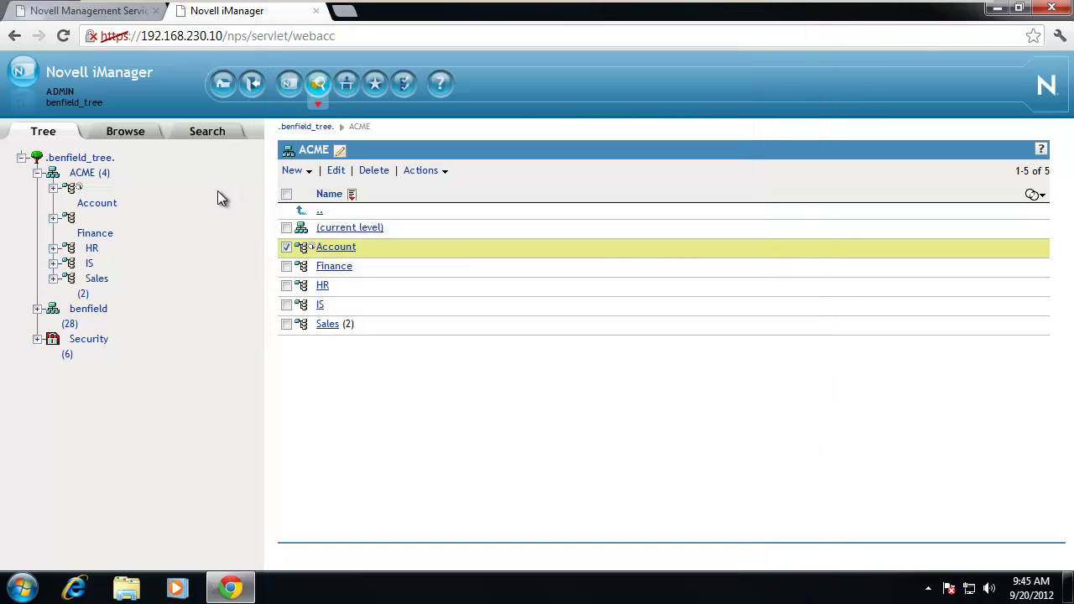
Refresh the ACME listing and open Finance to see Account inside it
left_click(106, 173)
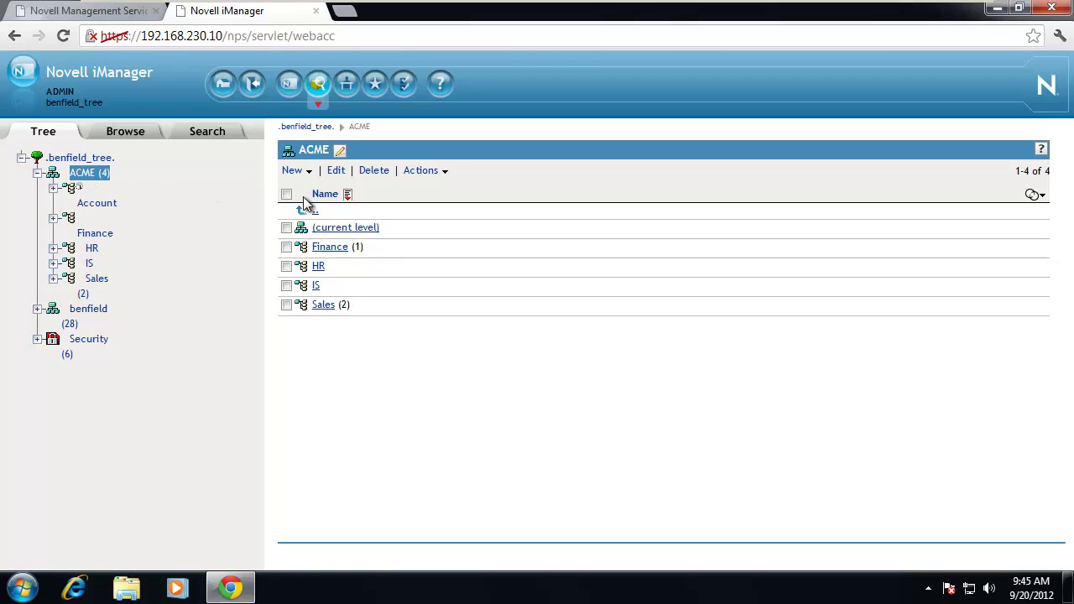
left_click(334, 252)
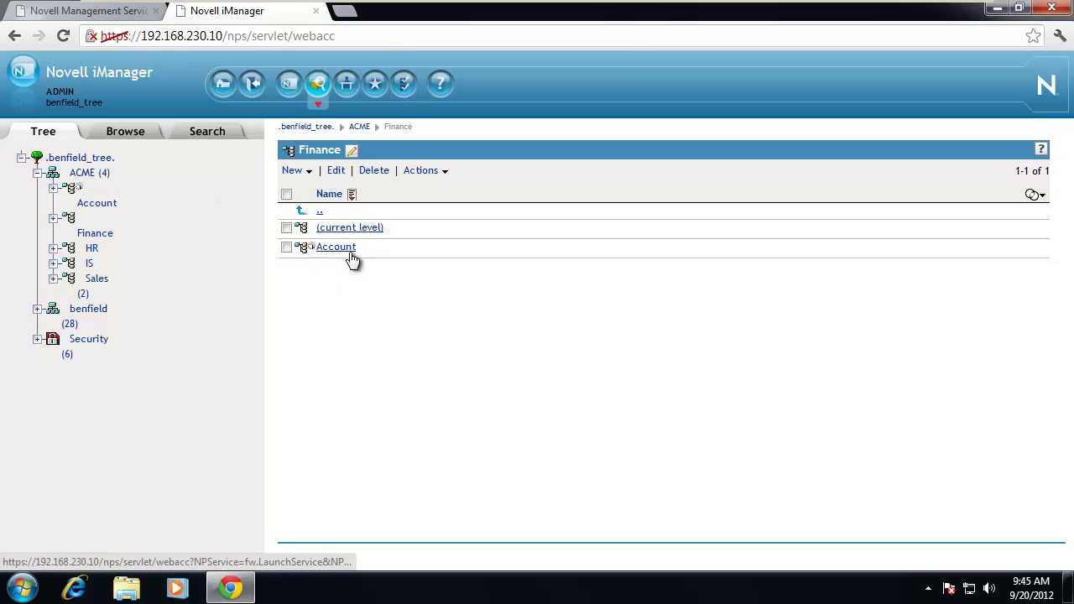
left_click(301, 213)
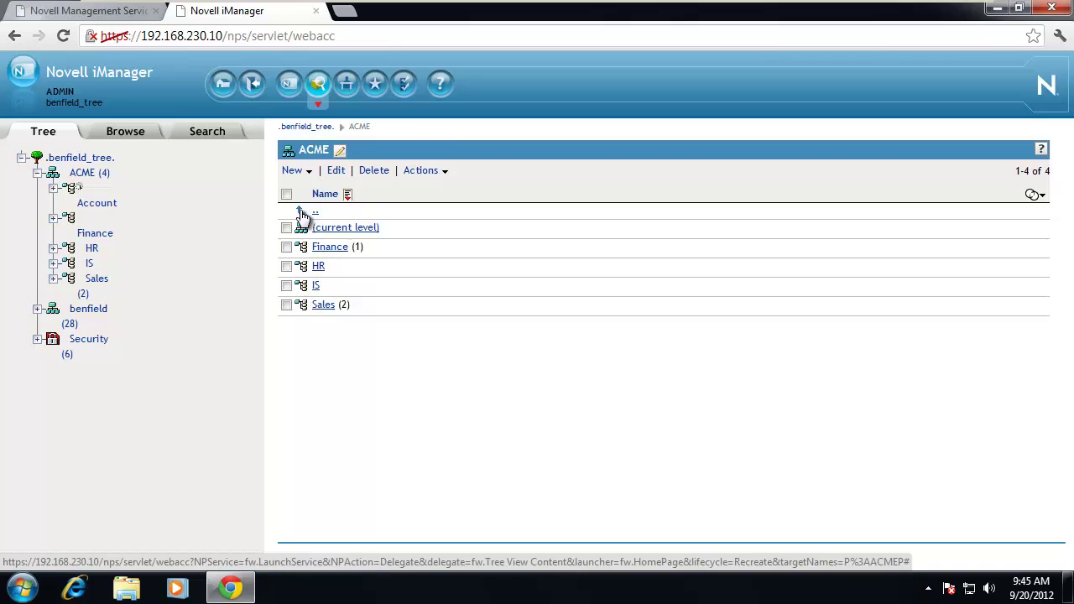
left_click(326, 251)
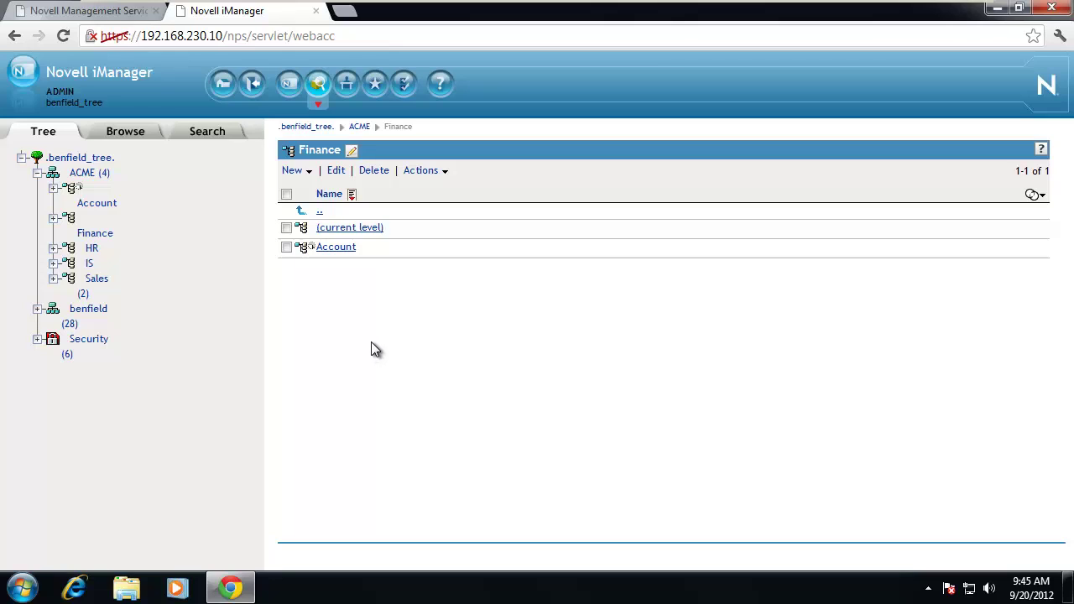
Merge the Account partition into its parent and close the finished-operation message
left_click(286, 249)
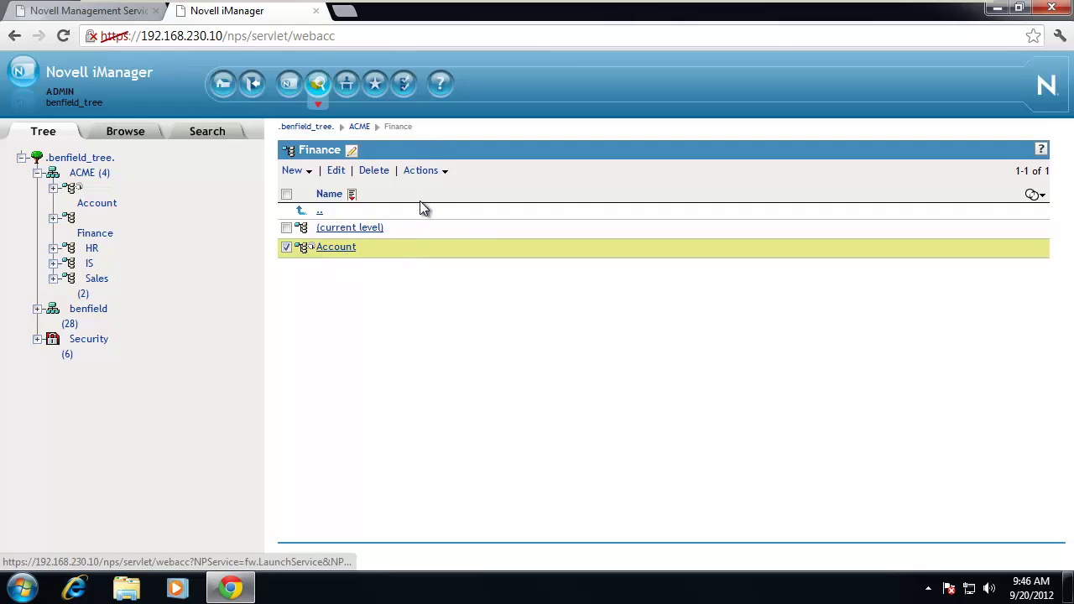
left_click(417, 172)
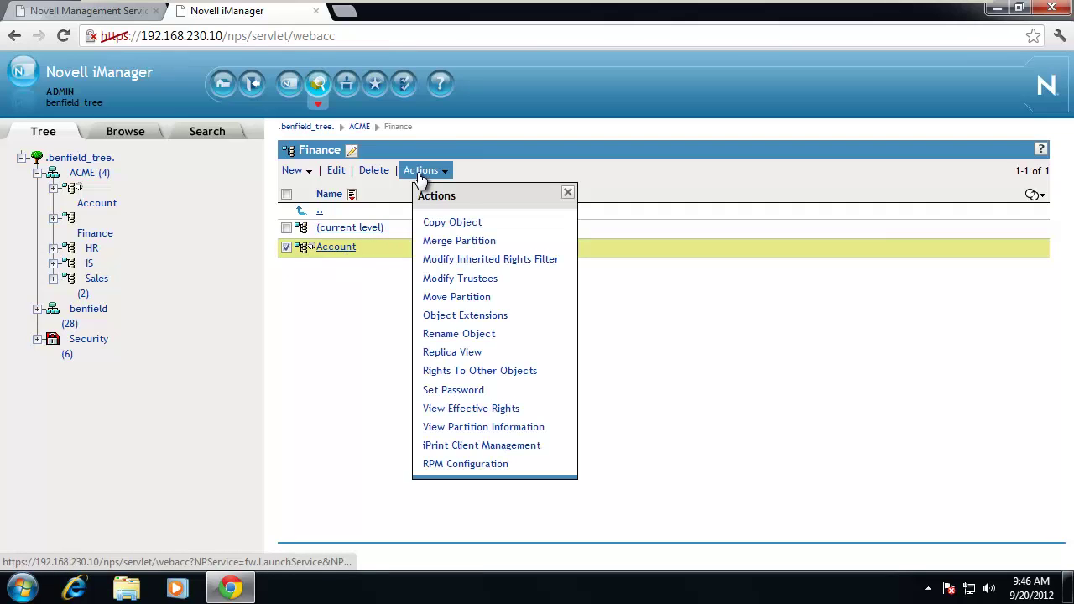
left_click(438, 240)
left_click(324, 197)
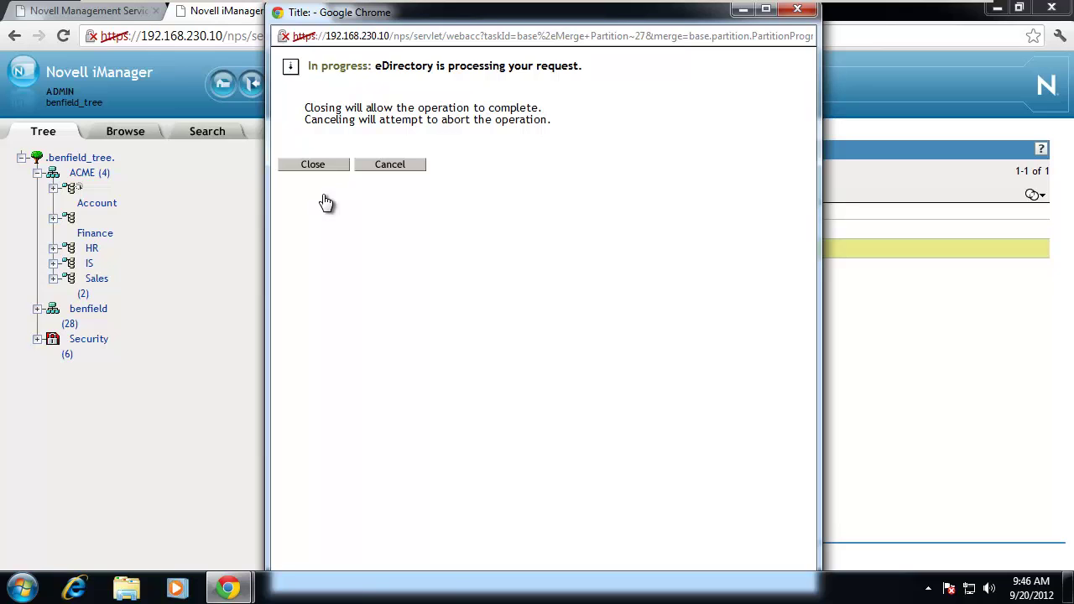
left_click(324, 166)
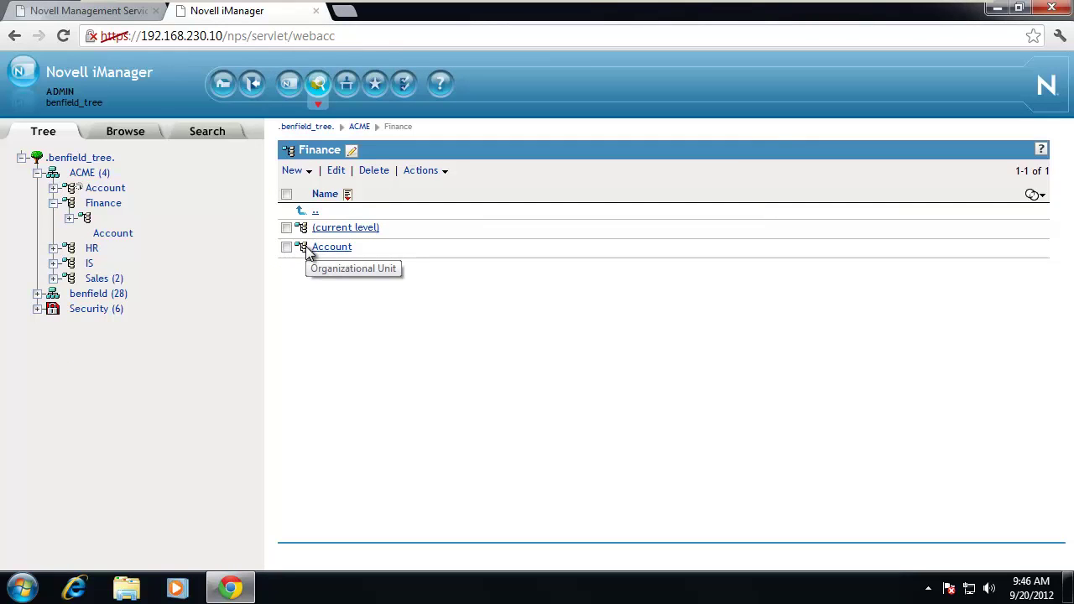
Go up to ACME and expand ACME, Finance and Sales in the object tree
left_click(304, 213)
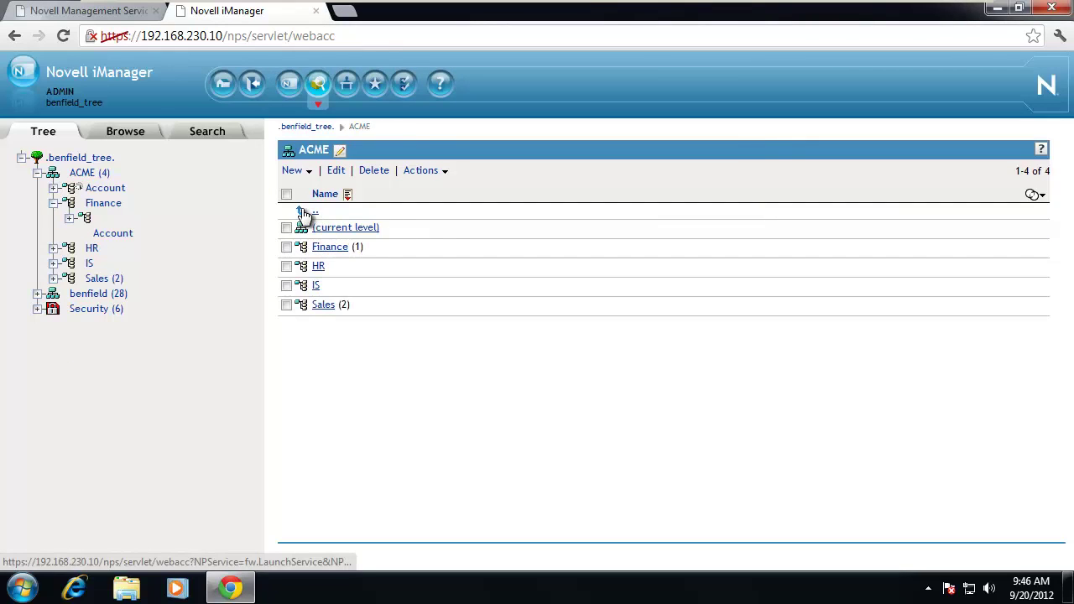
left_click(84, 159)
left_click(22, 159)
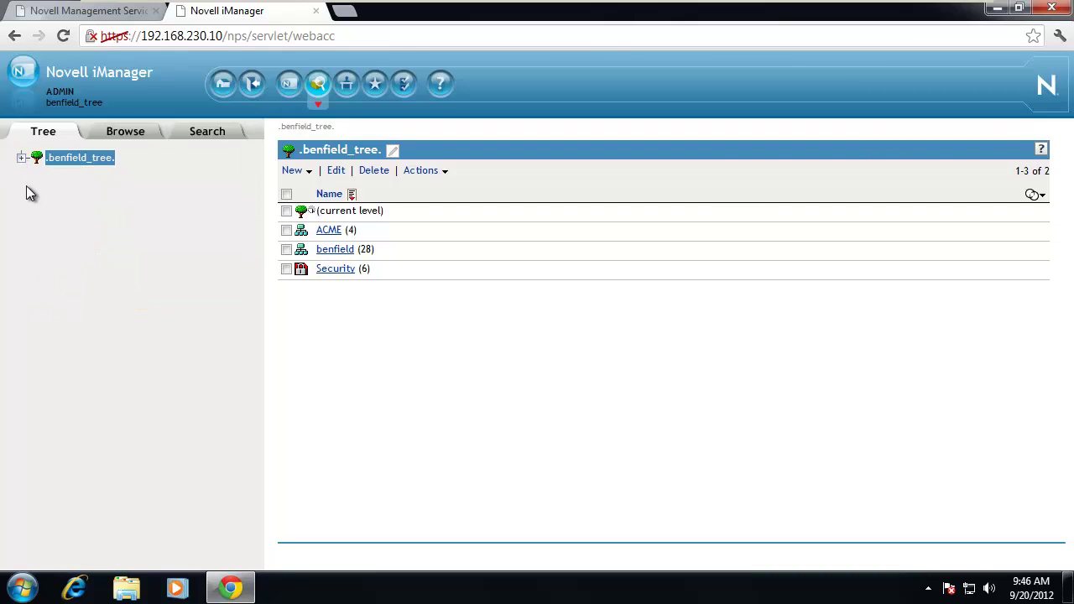
left_click(22, 159)
left_click(37, 174)
left_click(37, 174)
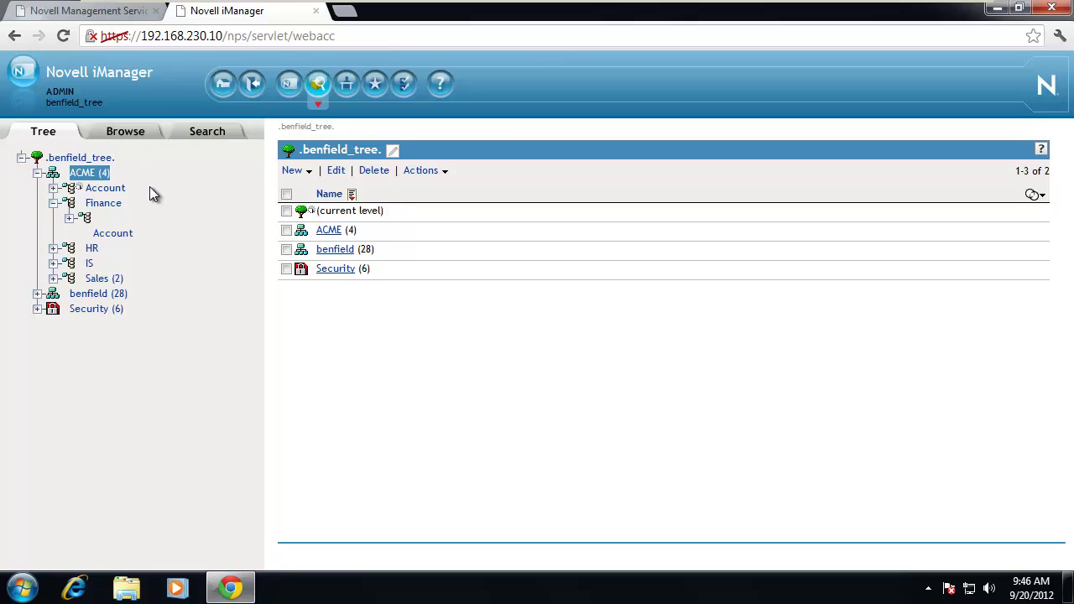
left_click(317, 83)
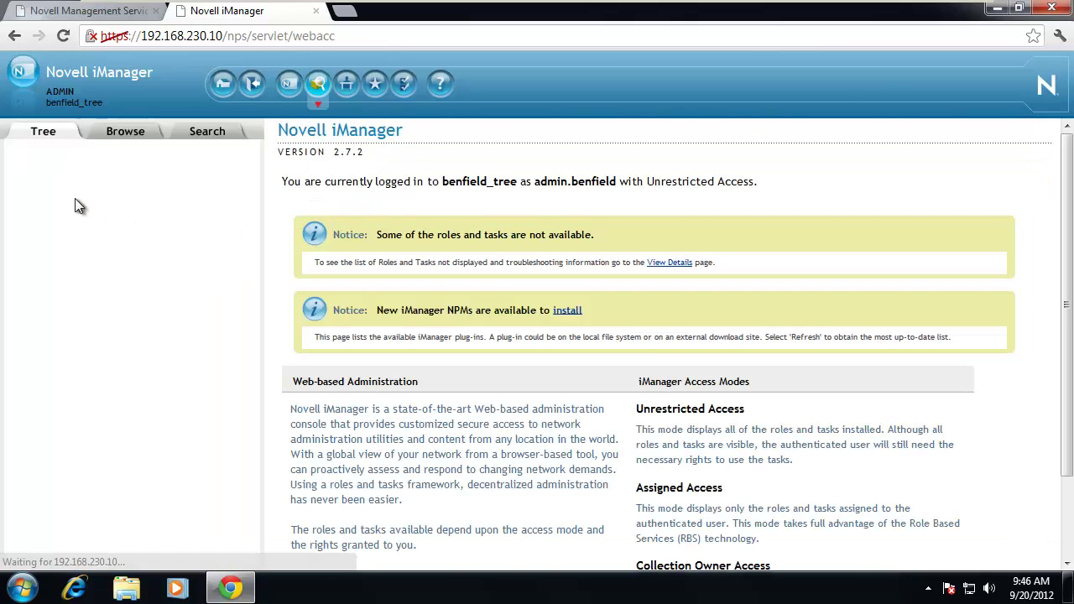
left_click(37, 173)
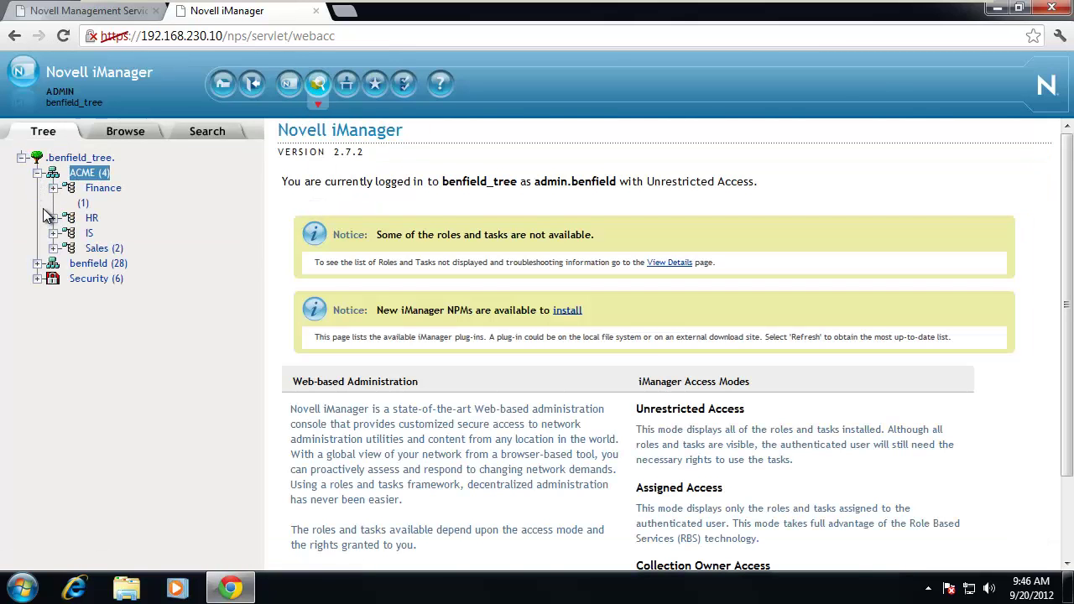
left_click(53, 188)
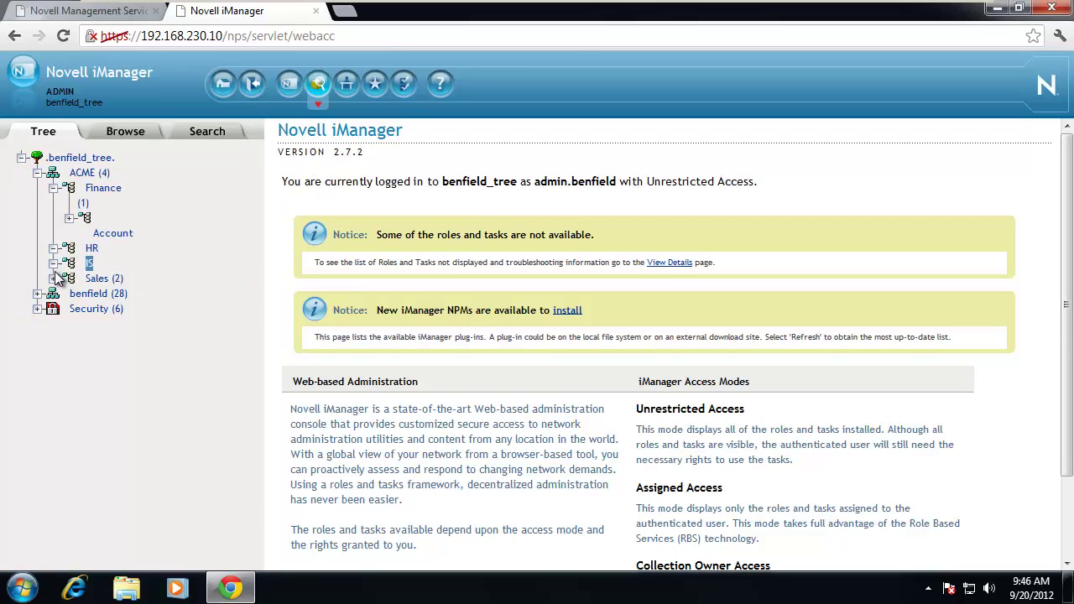
left_click(54, 279)
View the contents of Account, Finance, HR, Sales, East and West, then the tree root
mouse_move(269, 281)
left_mouse_down()
mouse_move(319, 283)
mouse_move(271, 282)
left_mouse_up()
left_click(108, 236)
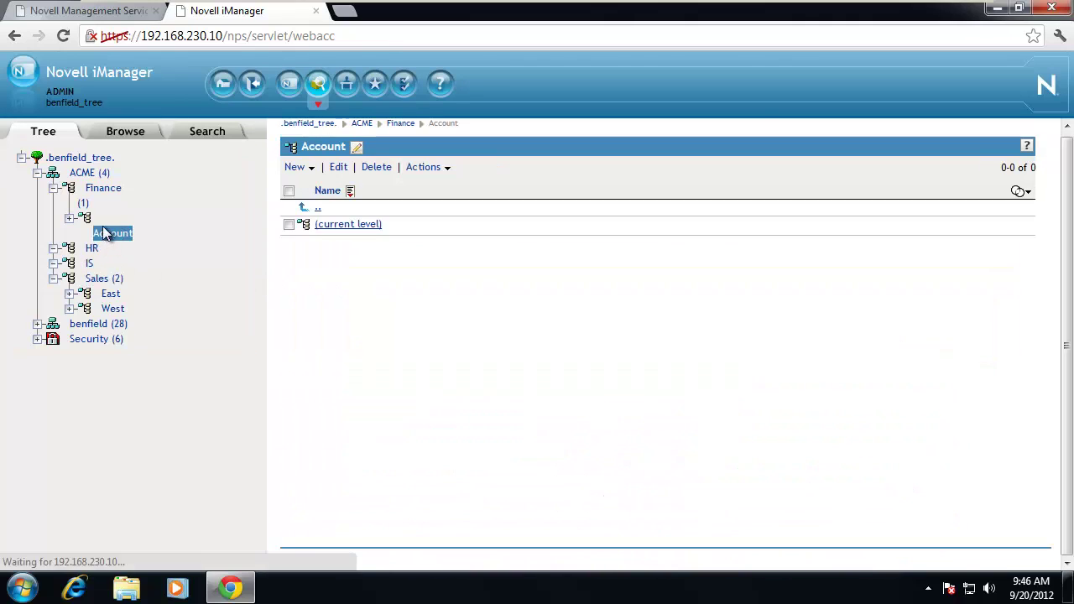
left_click(94, 192)
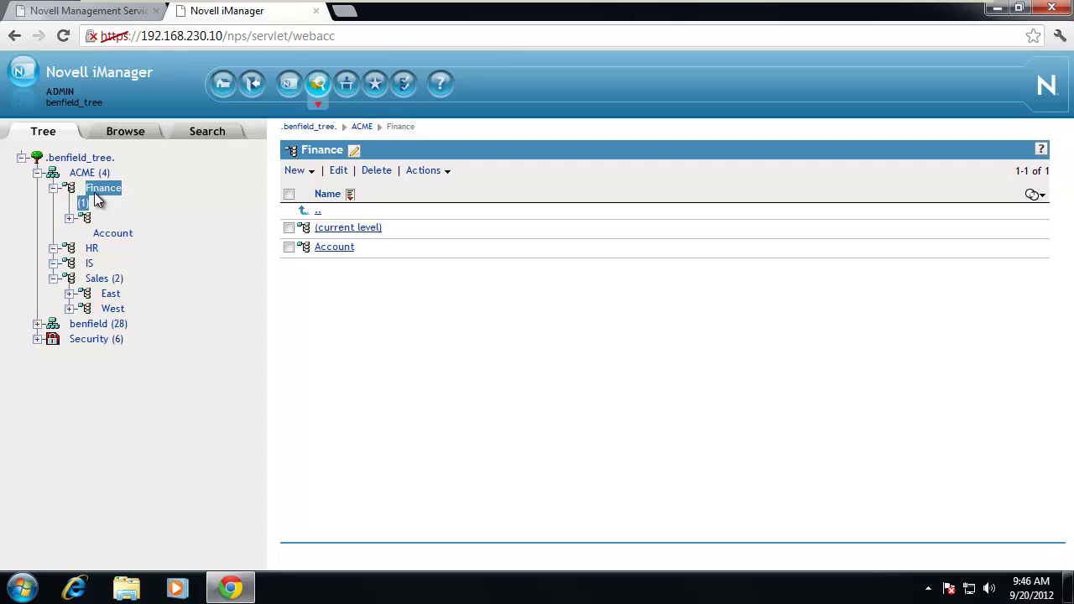
left_click(107, 235)
left_click(92, 249)
left_click(95, 277)
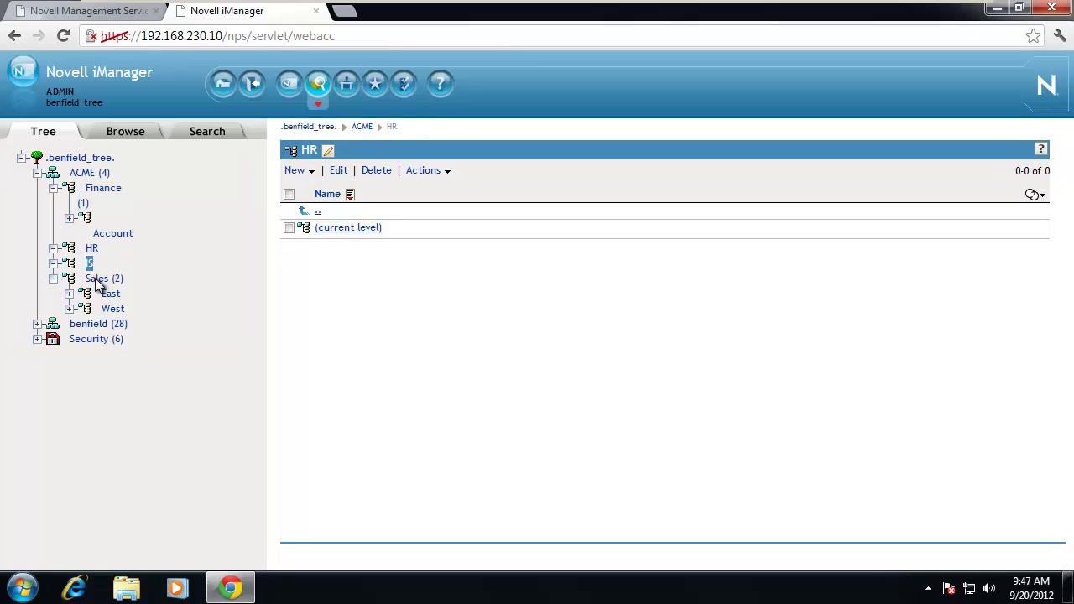
left_click(110, 294)
left_click(109, 310)
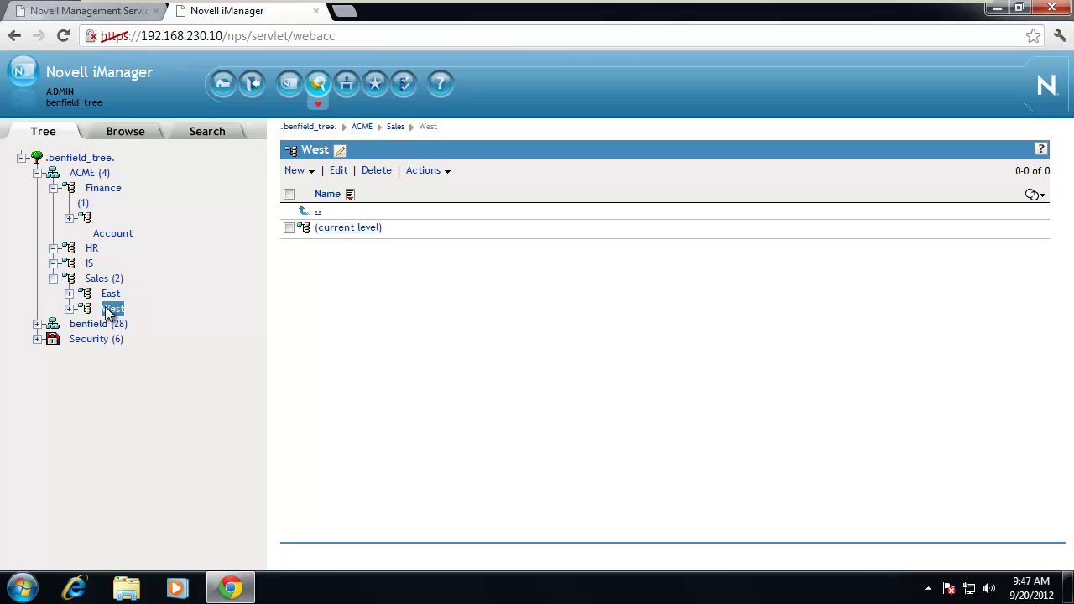
left_click(89, 174)
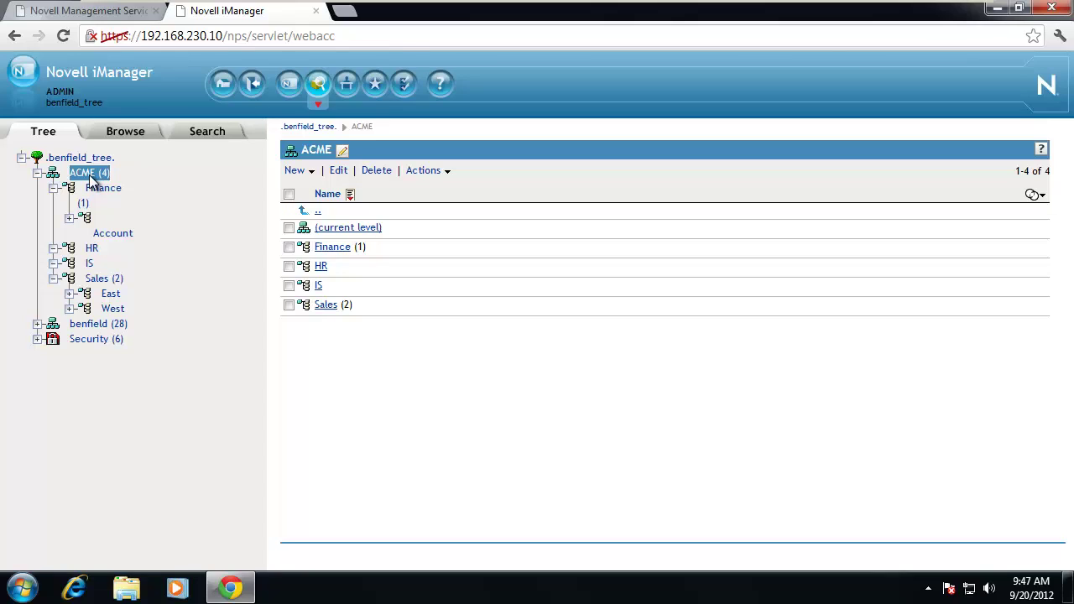
left_click(83, 160)
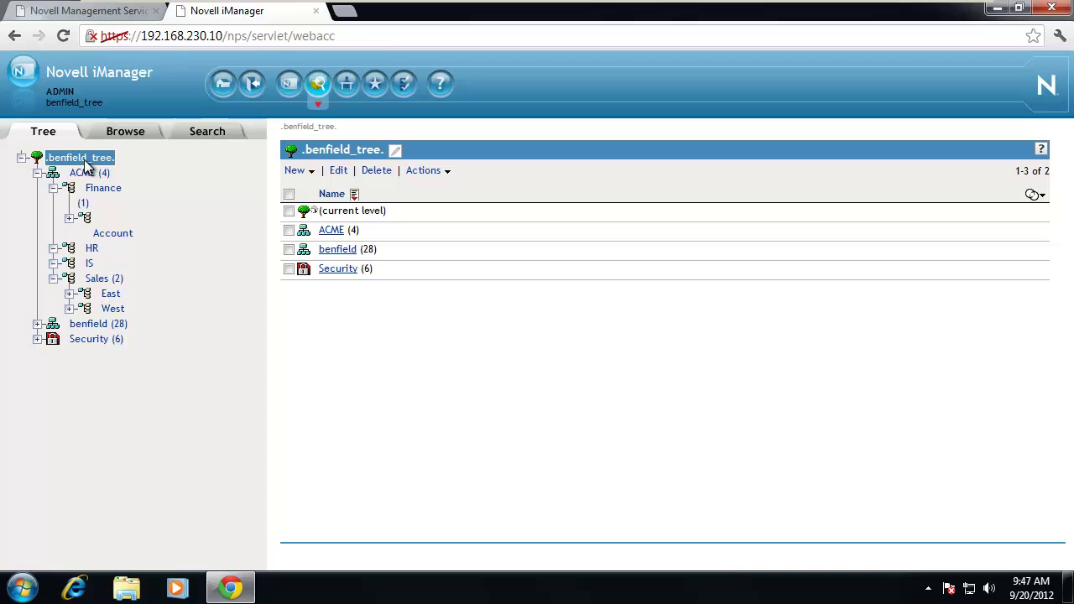
Create an Organization named NFL under benfield_tree and open its contents
left_click(298, 173)
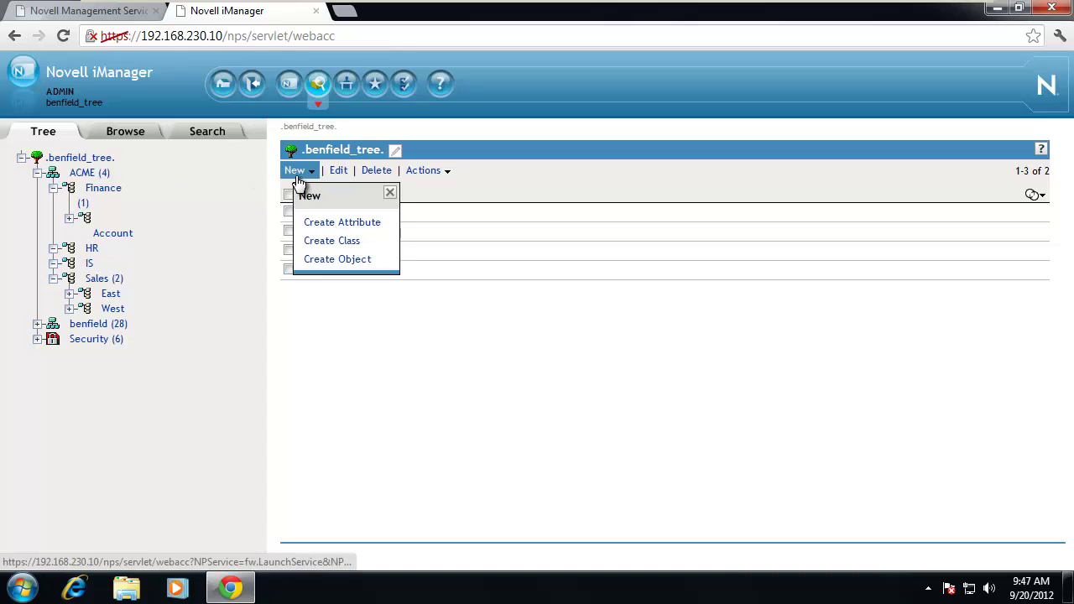
left_click(314, 260)
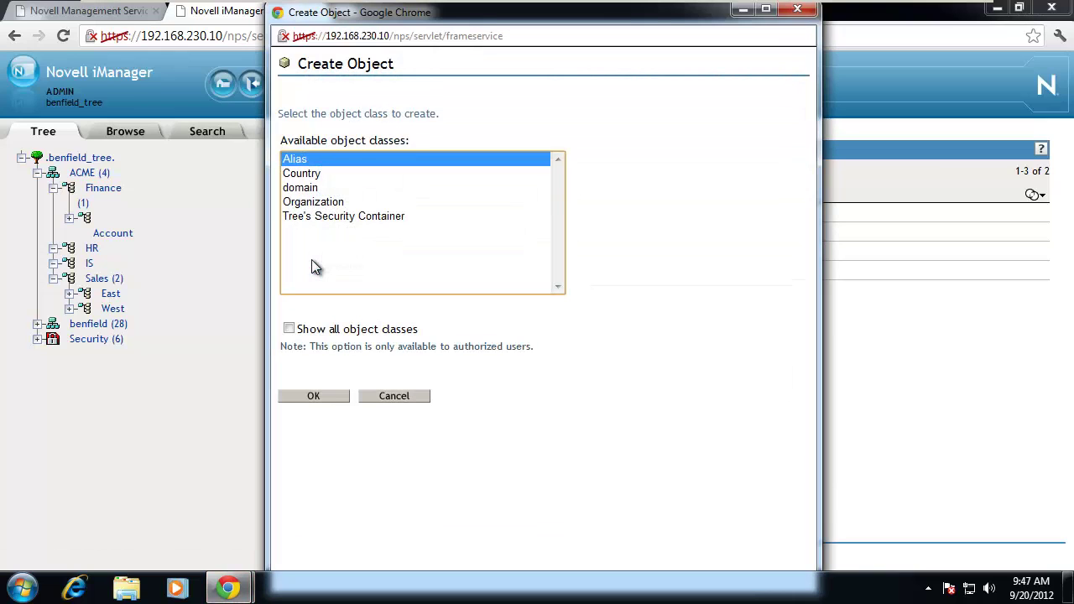
left_click(310, 203)
left_click(308, 396)
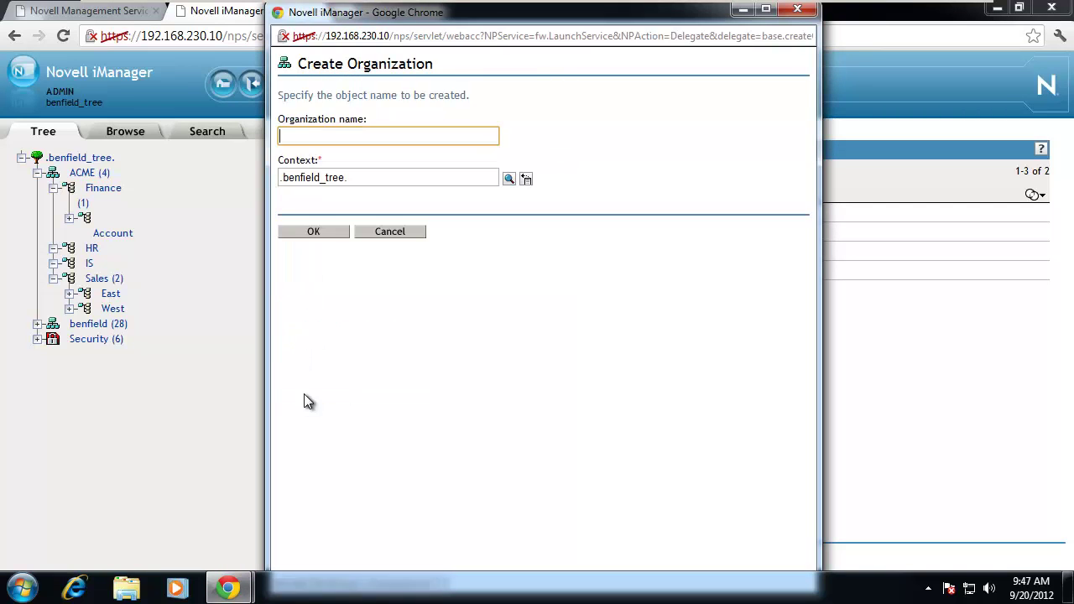
type("N")
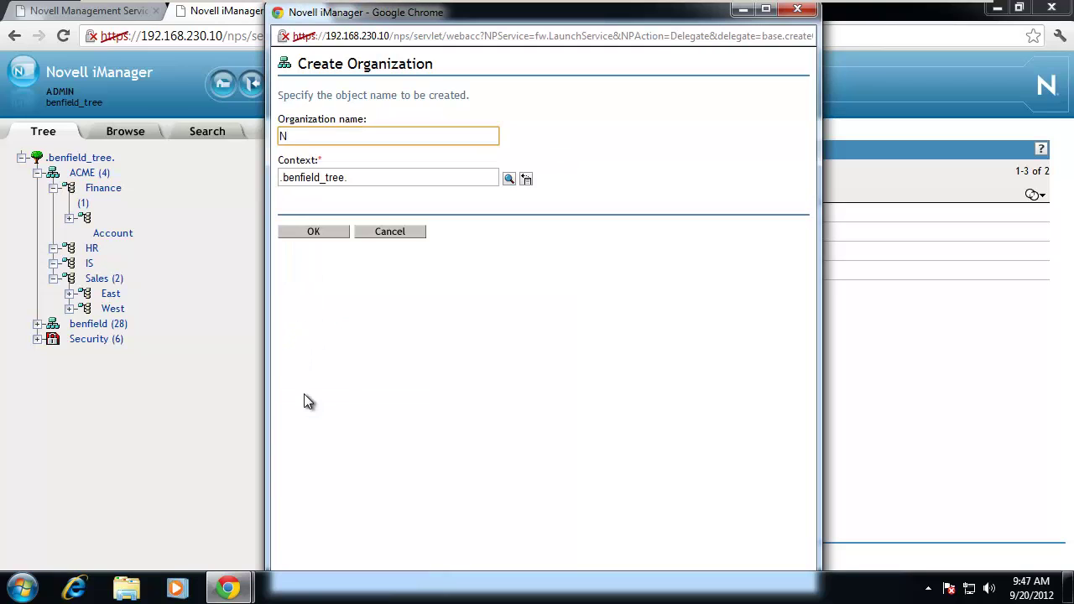
type("FL")
left_click(331, 239)
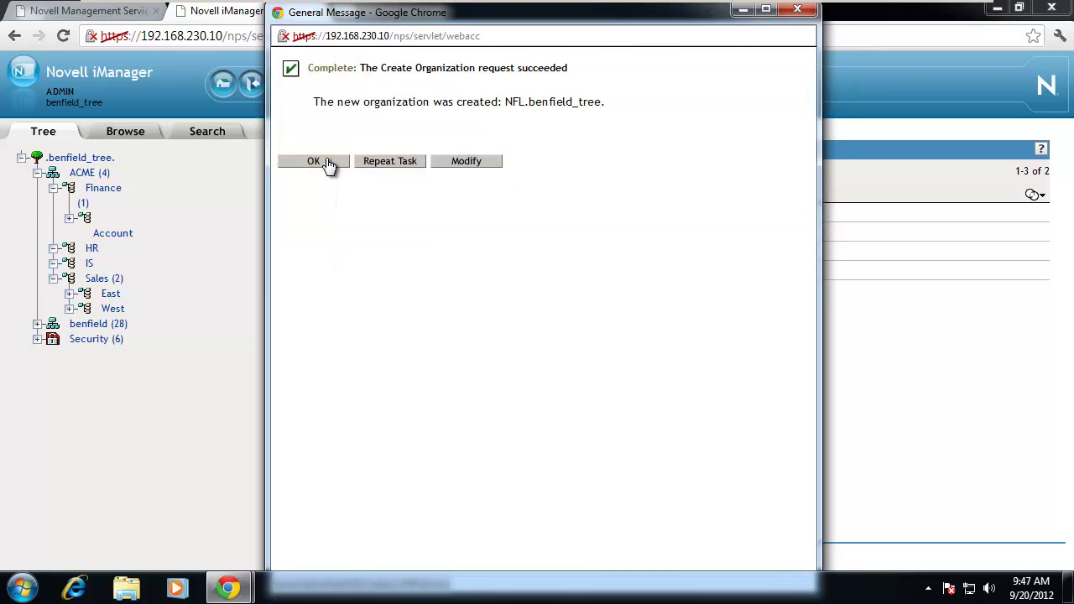
left_click(328, 163)
left_click(78, 220)
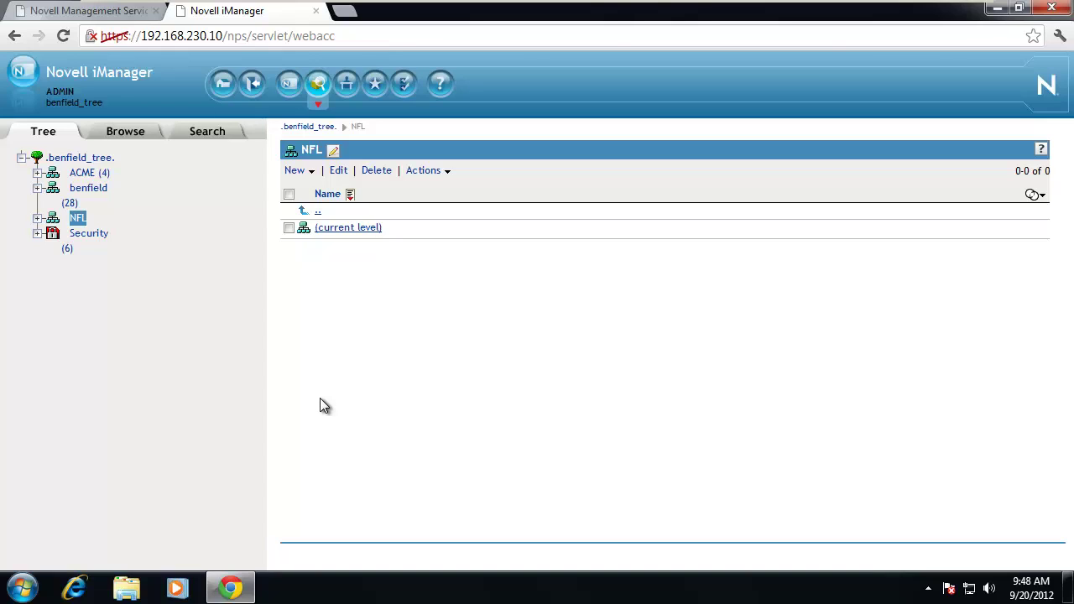
Create an organizational unit named AFC inside NFL
left_click(293, 172)
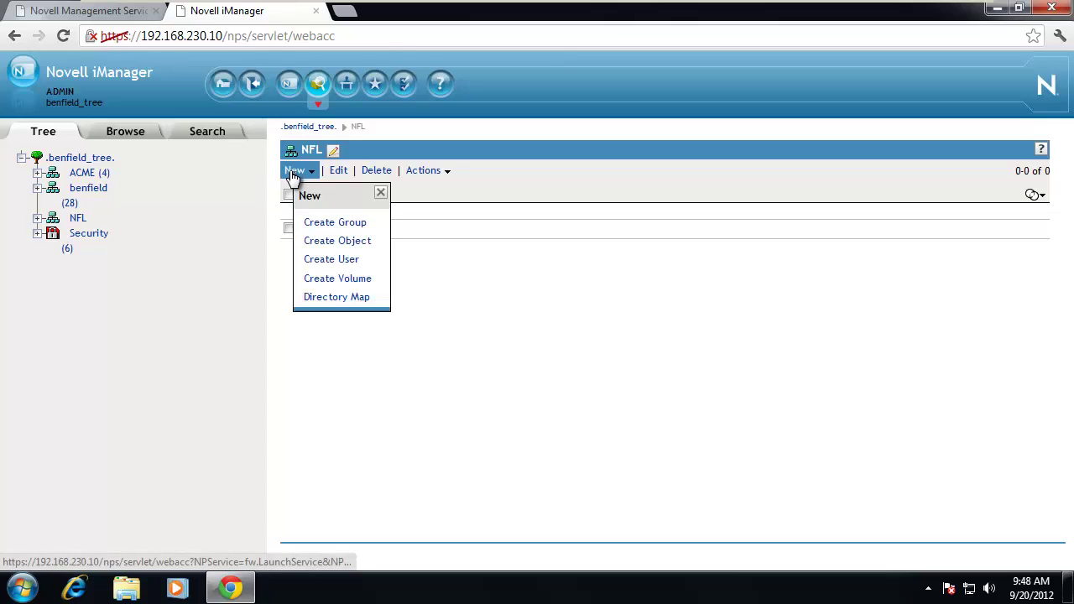
left_click(334, 242)
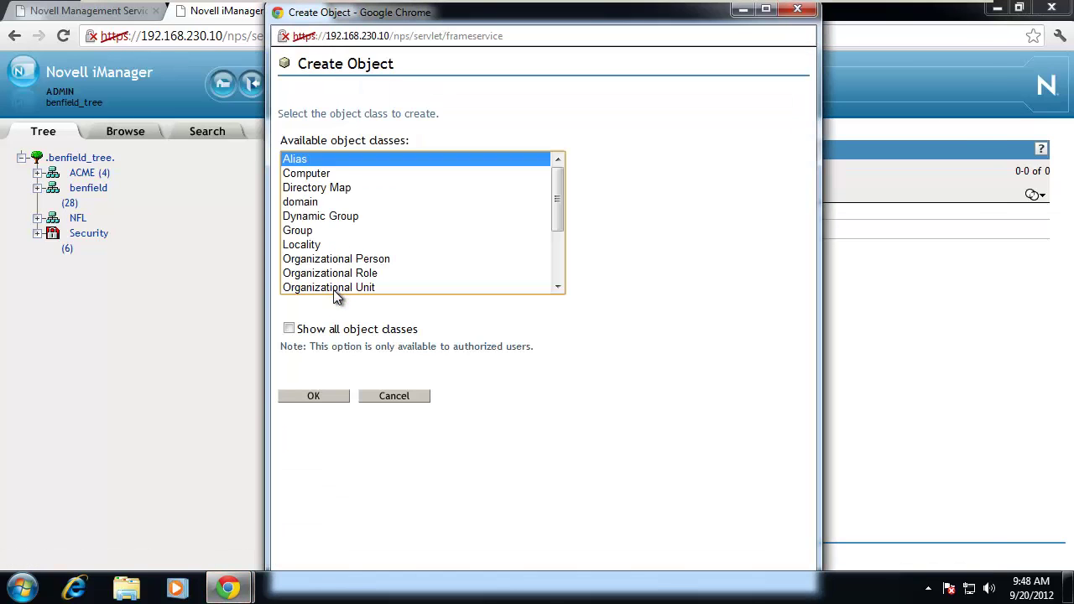
left_click(333, 288)
left_click(315, 397)
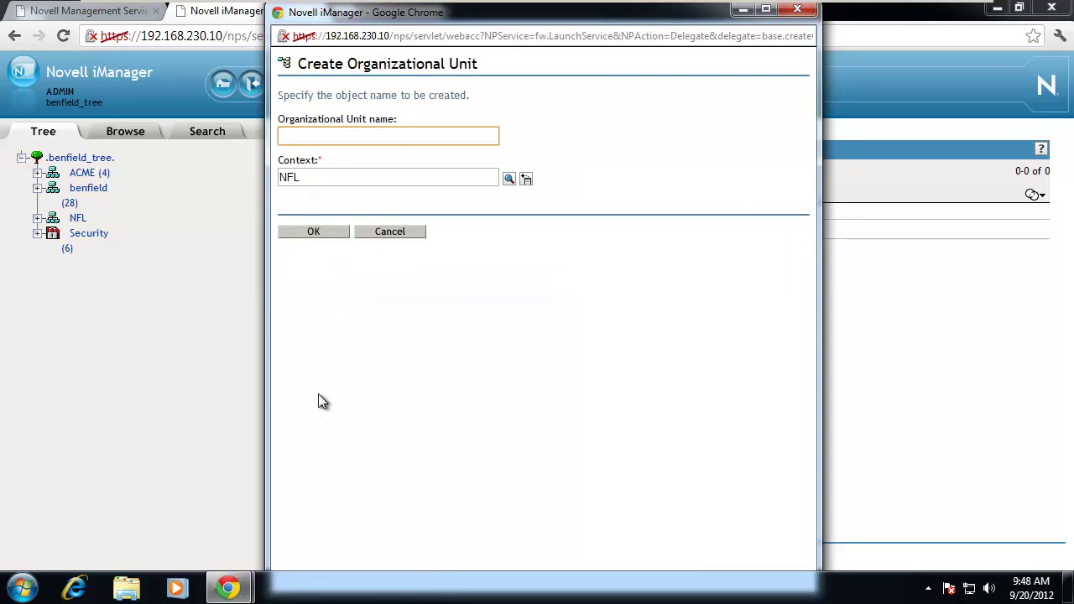
type("AFC")
left_click(310, 234)
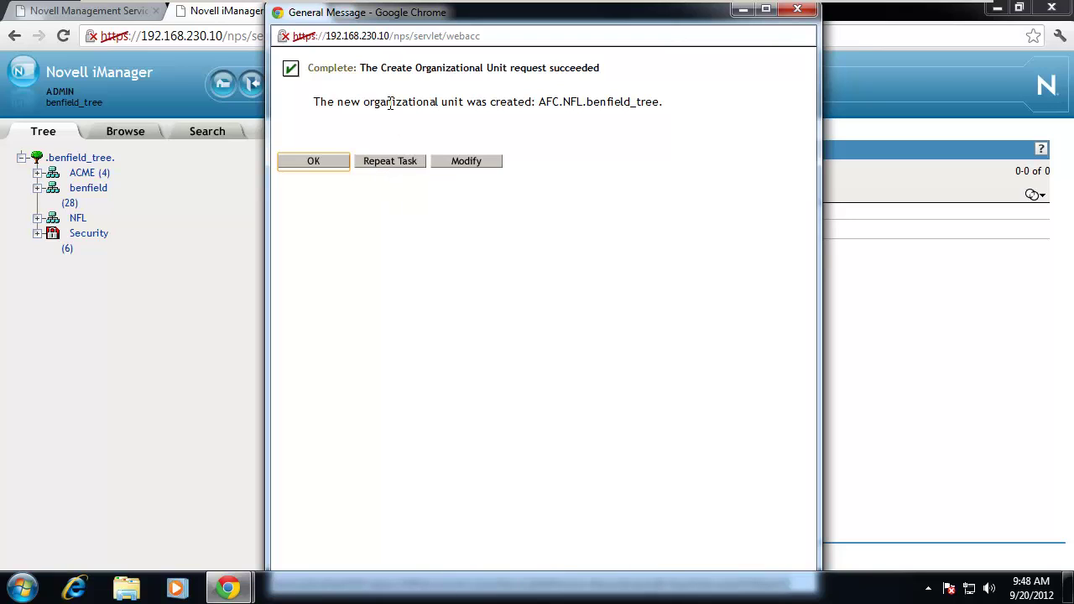
Add a second organizational unit, NFC, inside NFL and return to its listing
left_click(396, 166)
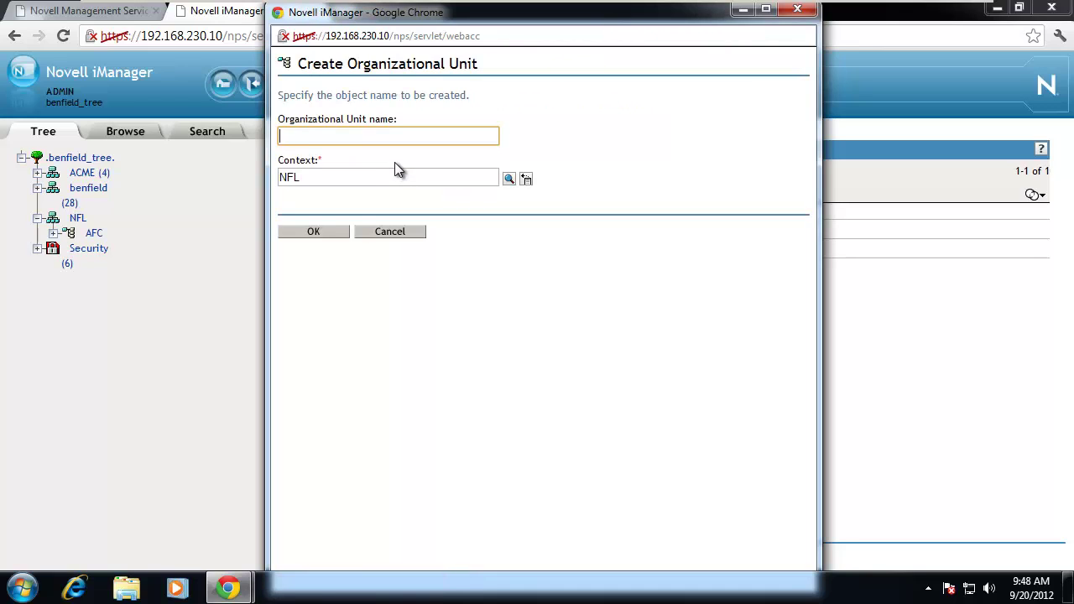
type("NFC")
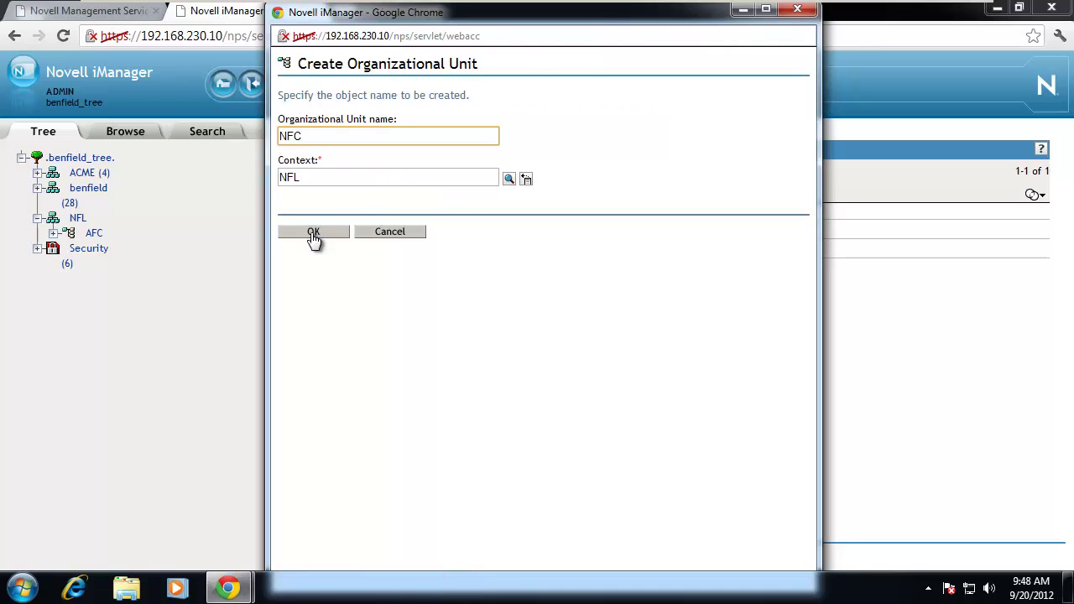
left_click(313, 234)
left_click(333, 164)
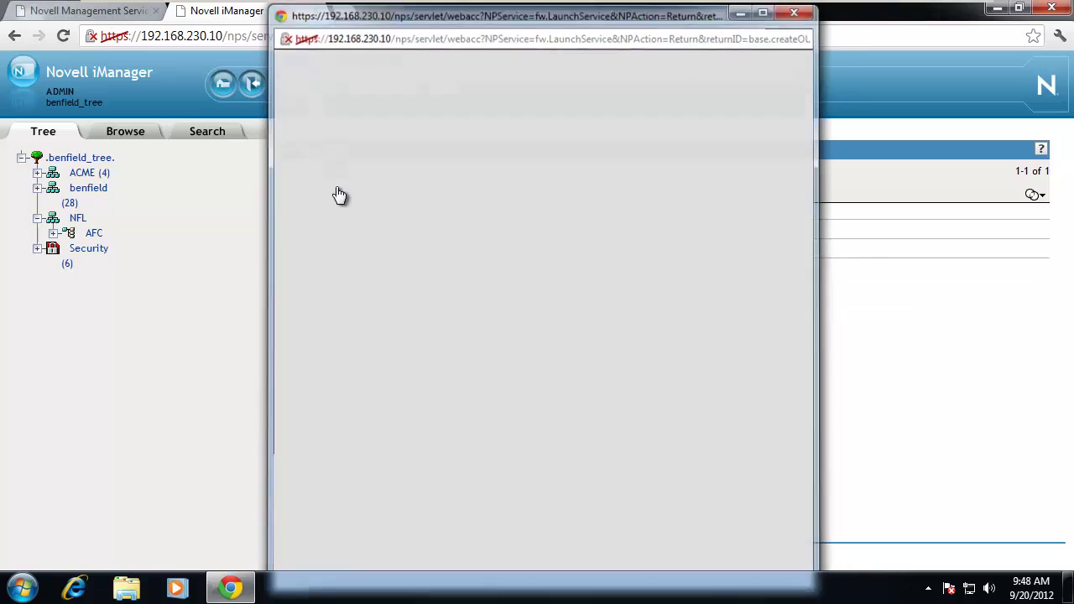
Browse NFL's child units in the tree and open the empty AFC unit
left_click(77, 219)
key("Down")
key("Down")
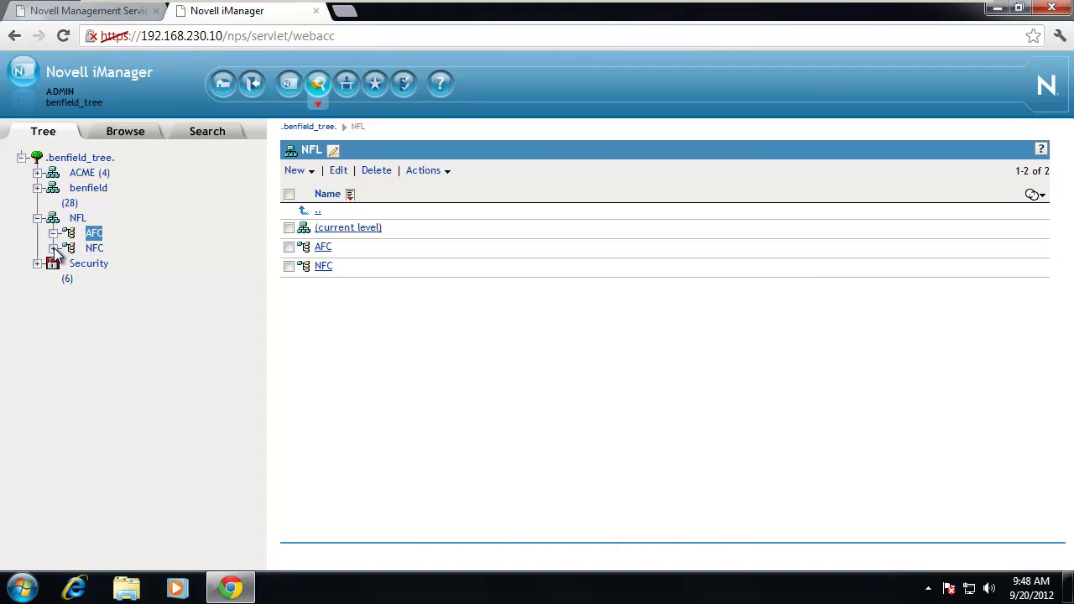
left_click(53, 234)
left_click(54, 248)
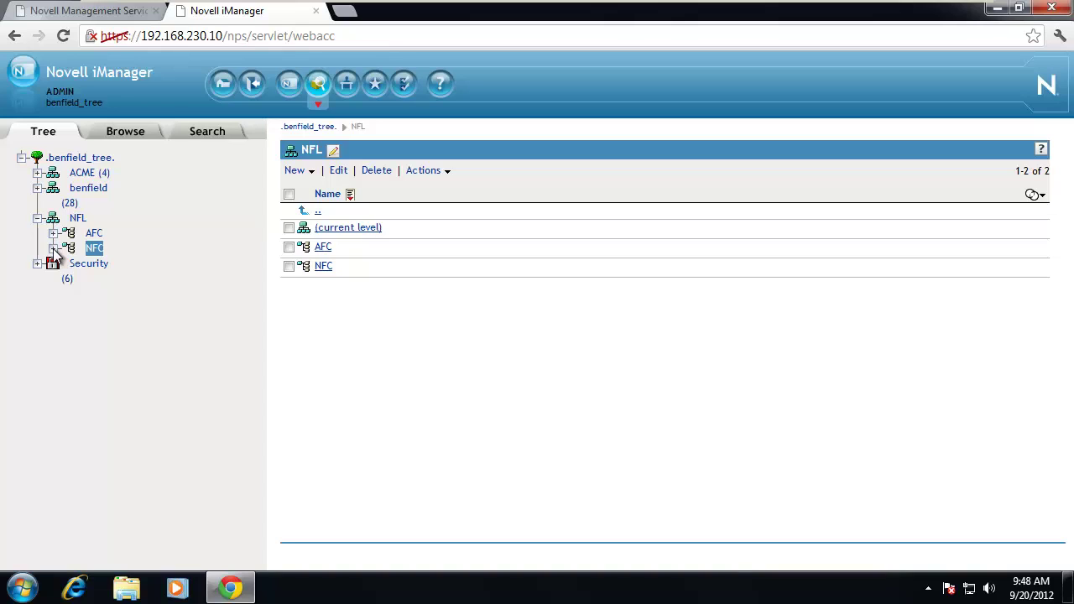
left_click(92, 235)
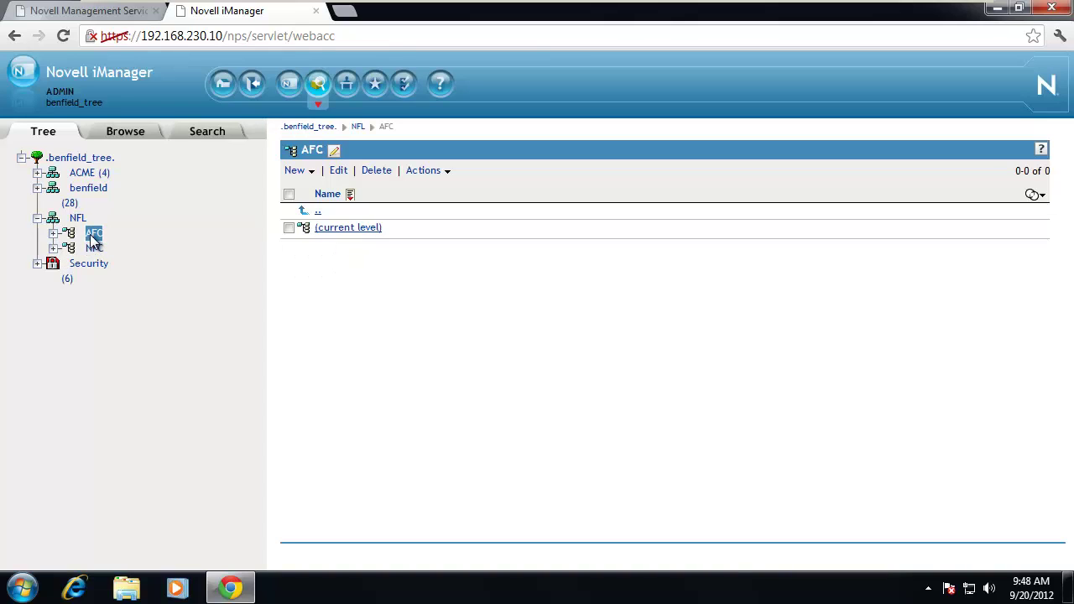
Create an organizational unit named North inside AFC
left_click(305, 171)
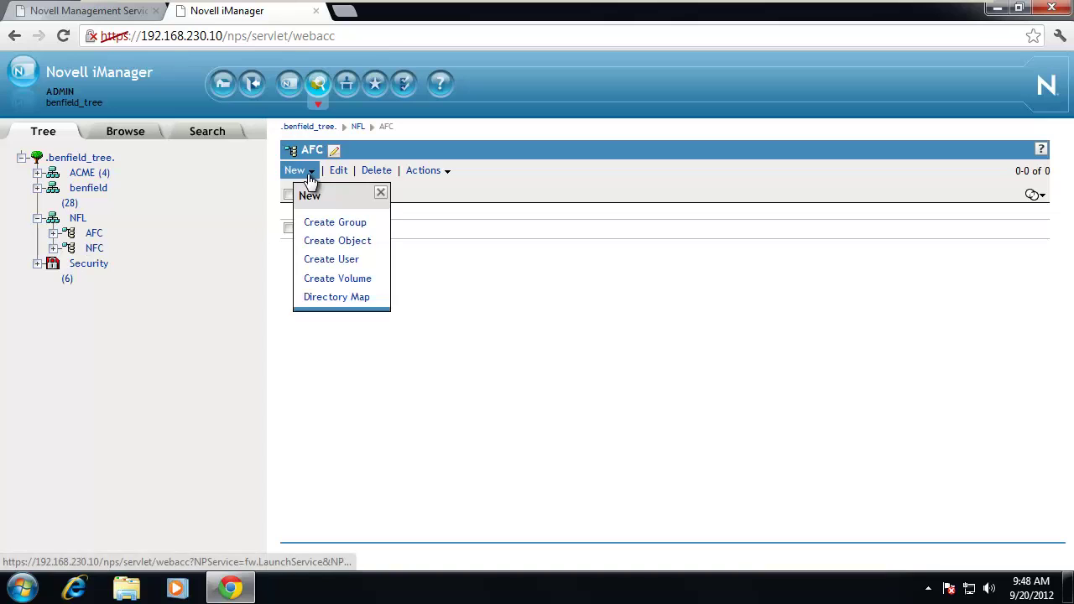
left_click(318, 240)
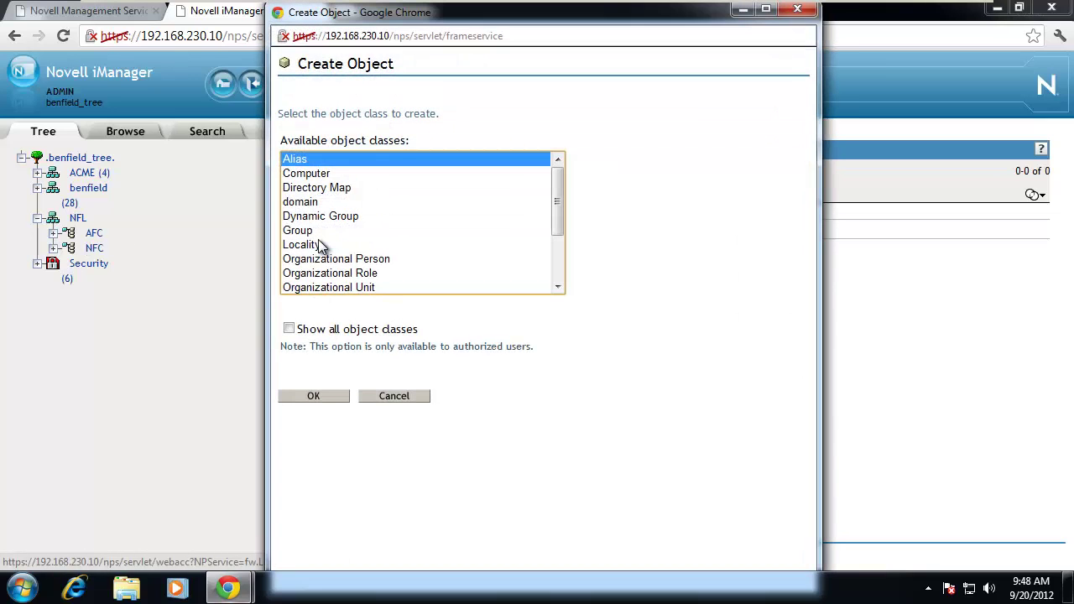
left_click(334, 287)
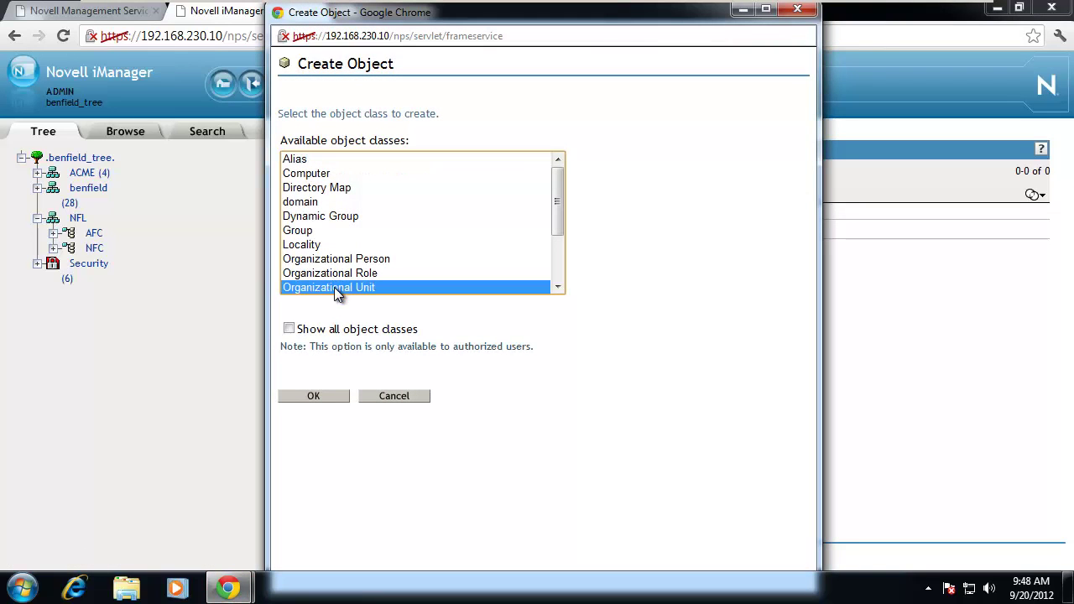
left_click(313, 396)
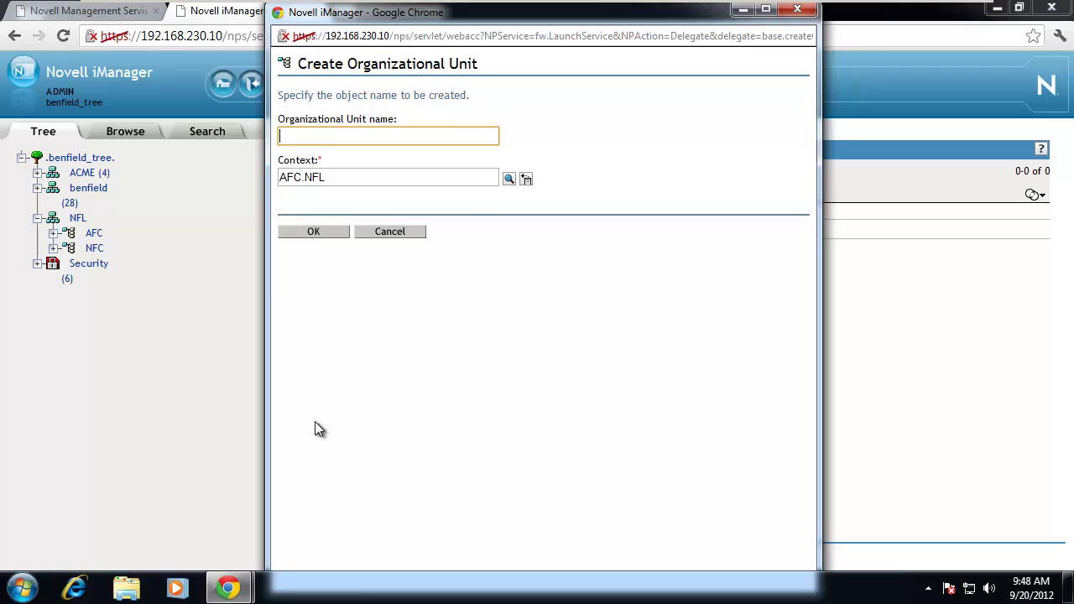
type("North")
left_click(313, 232)
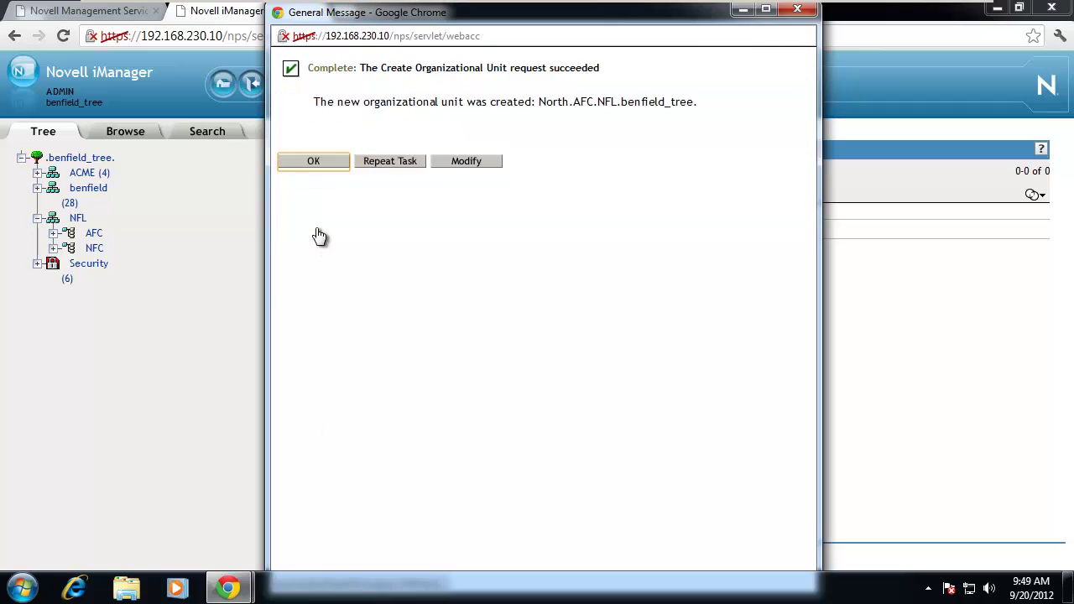
Add the South and East organizational units to AFC
left_click(386, 164)
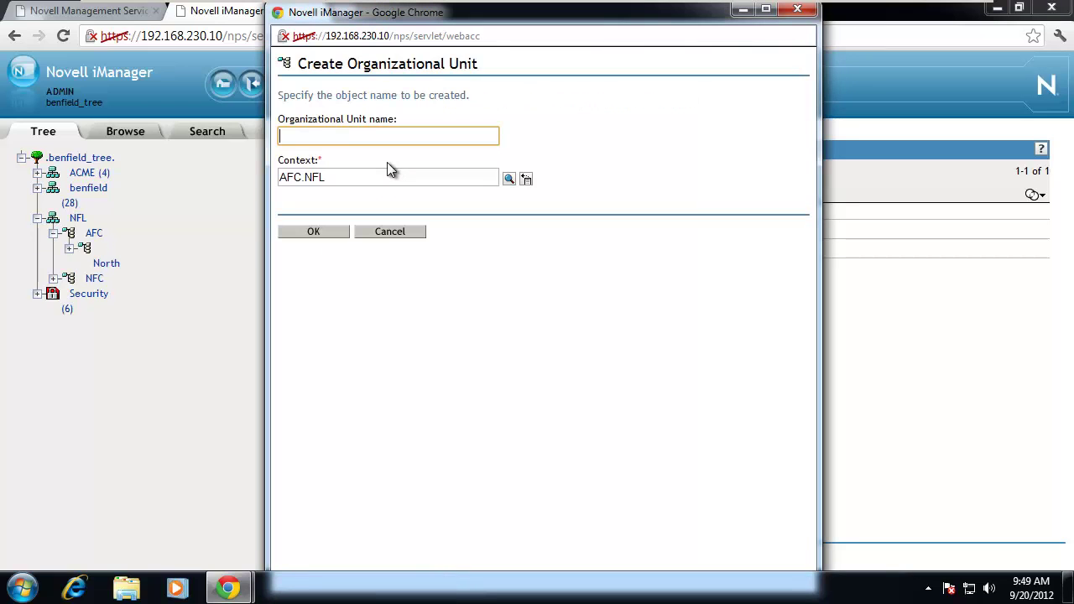
type("South")
left_click(330, 231)
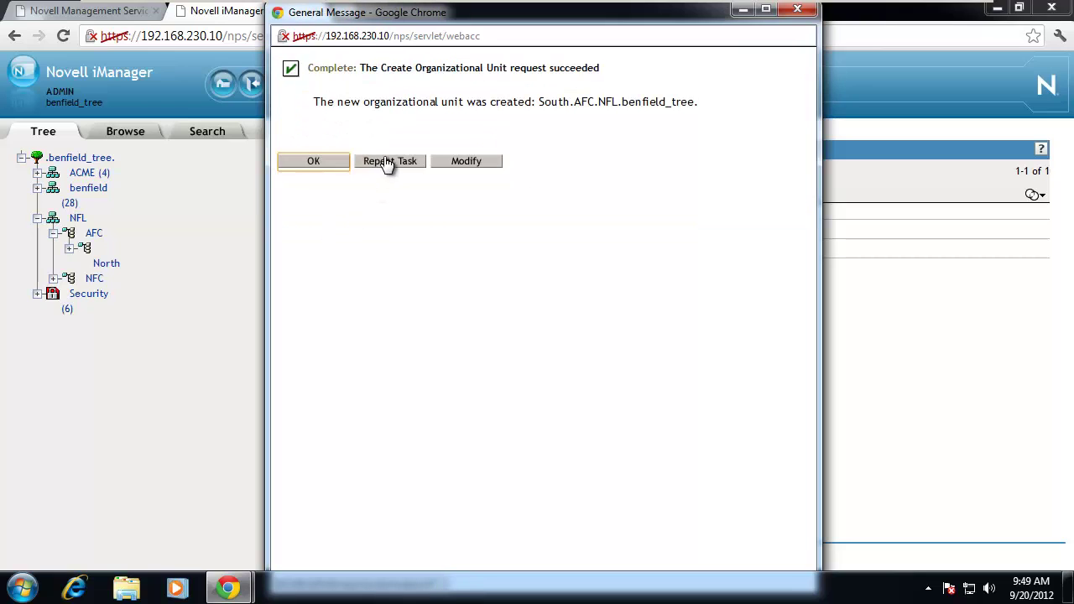
left_click(386, 164)
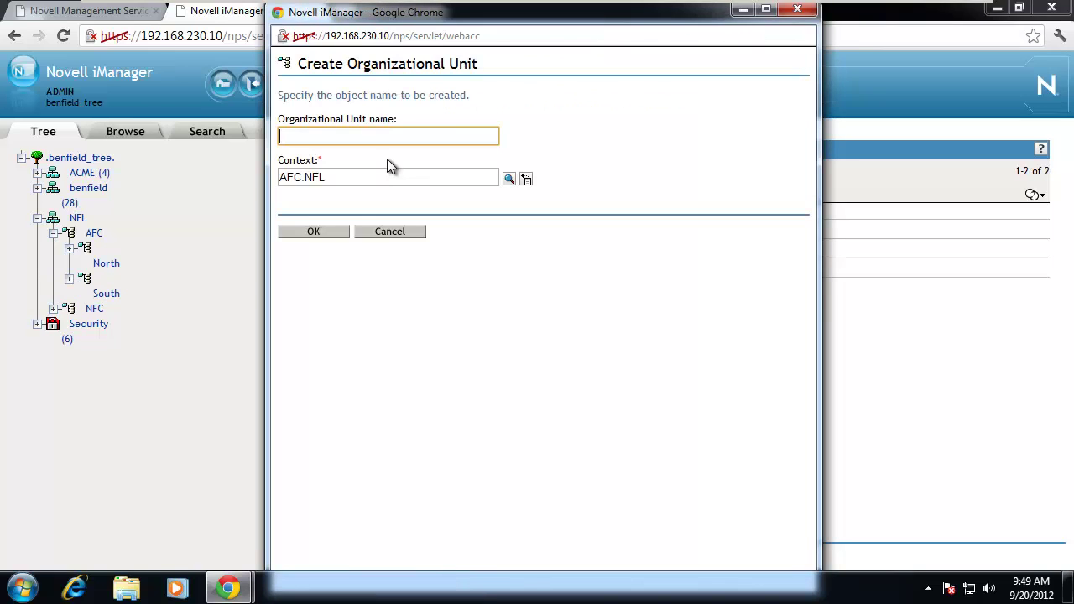
type("East")
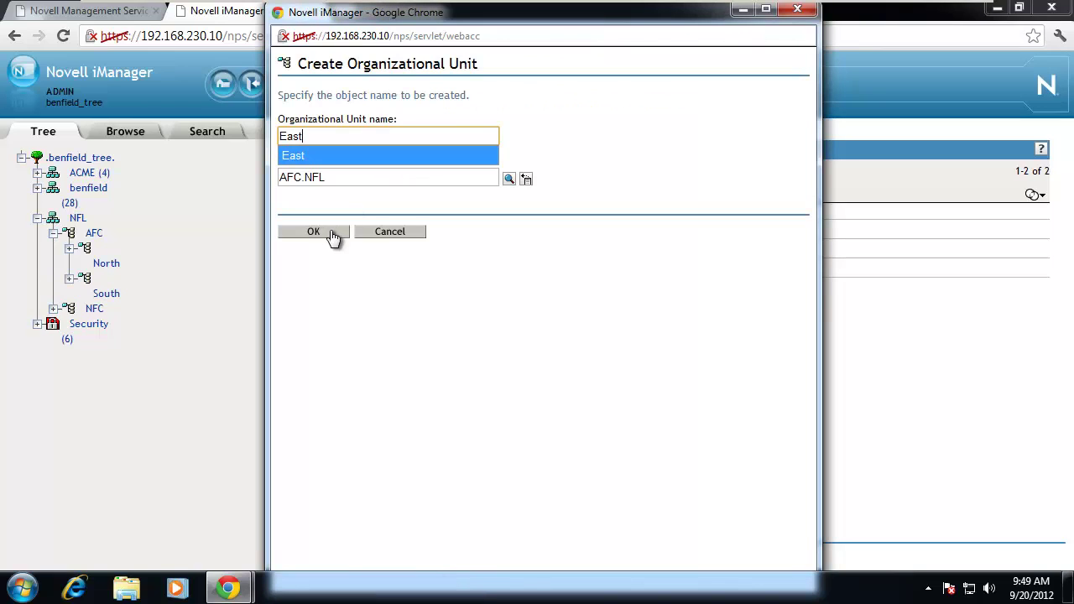
left_click(330, 233)
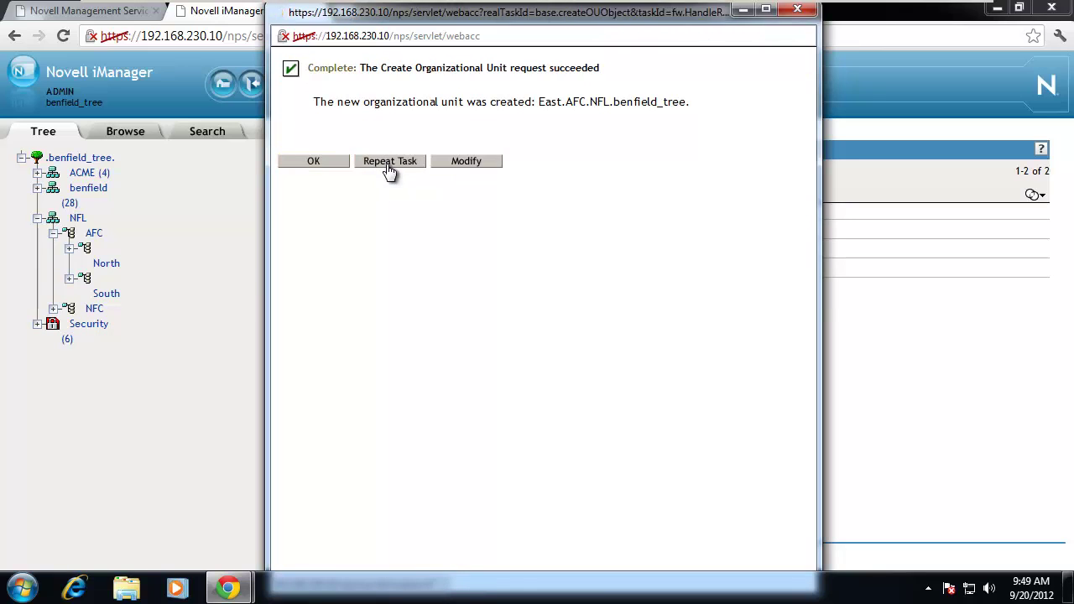
Add the West organizational unit to AFC, then cancel the creation form
left_click(389, 165)
type("West")
key("Down")
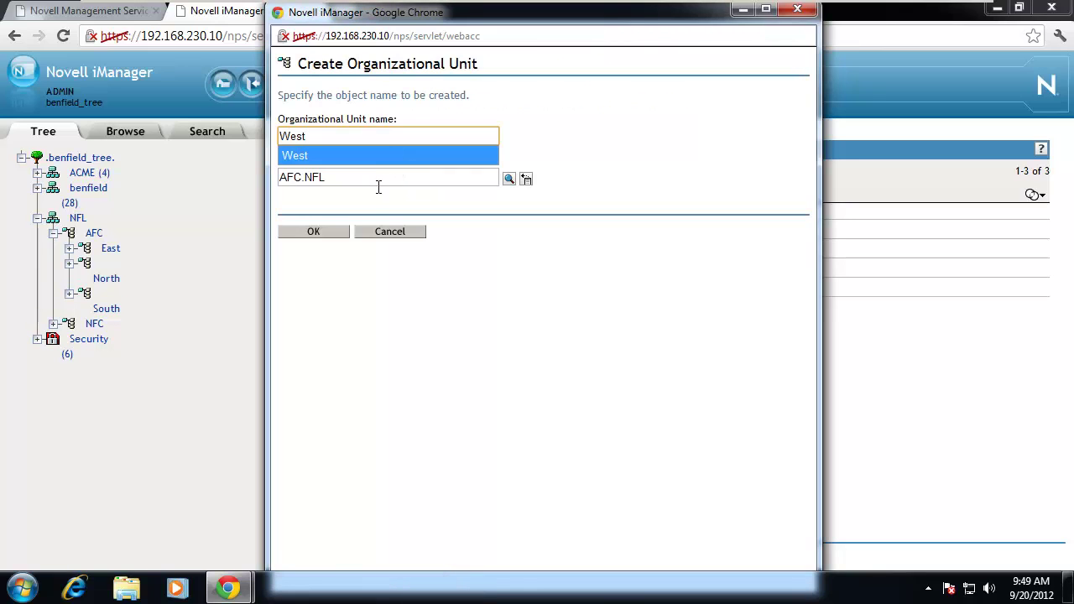
left_click(322, 232)
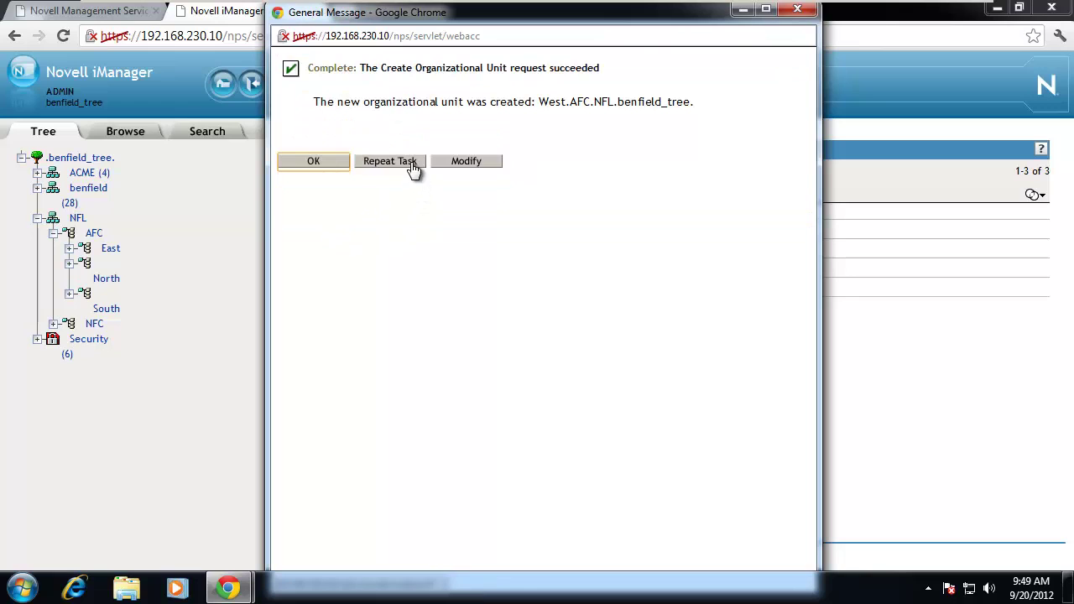
left_click(412, 163)
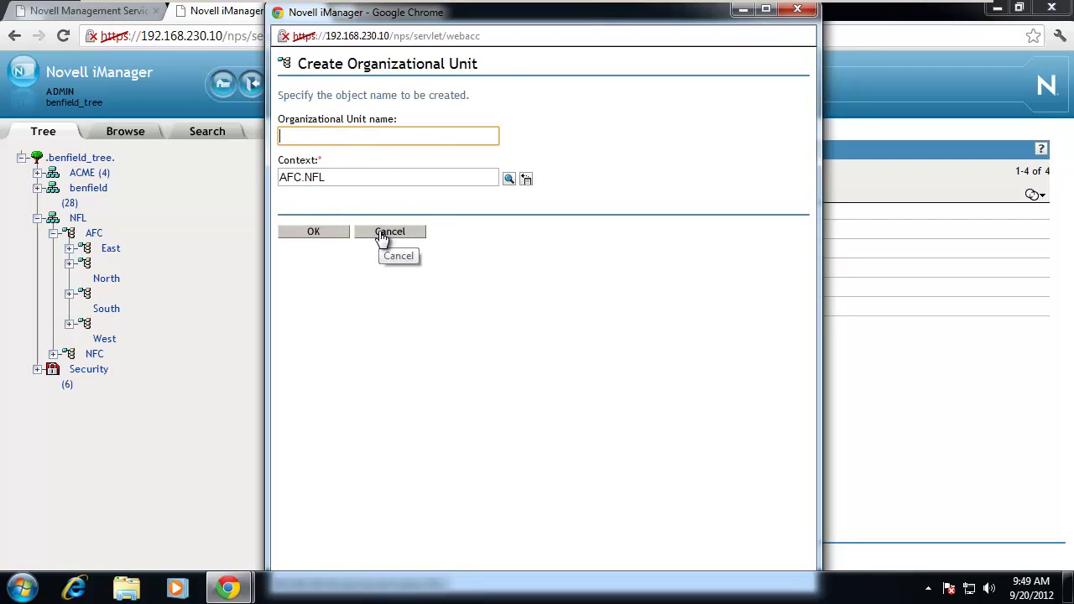
left_click(382, 235)
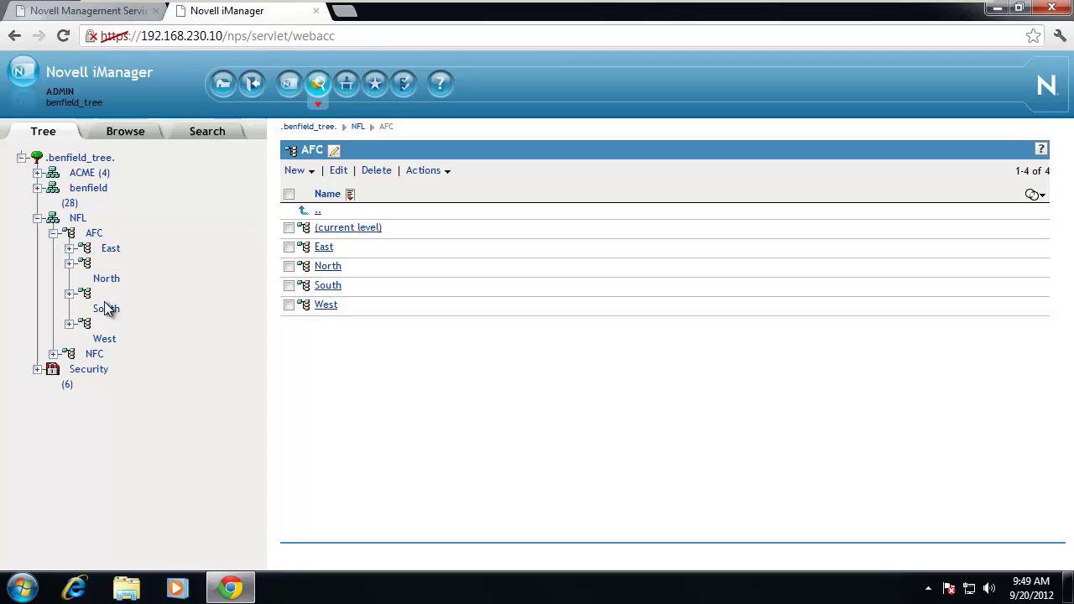
Show the NFC unit's contents under NFL, confirming it holds no objects yet
left_click(94, 354)
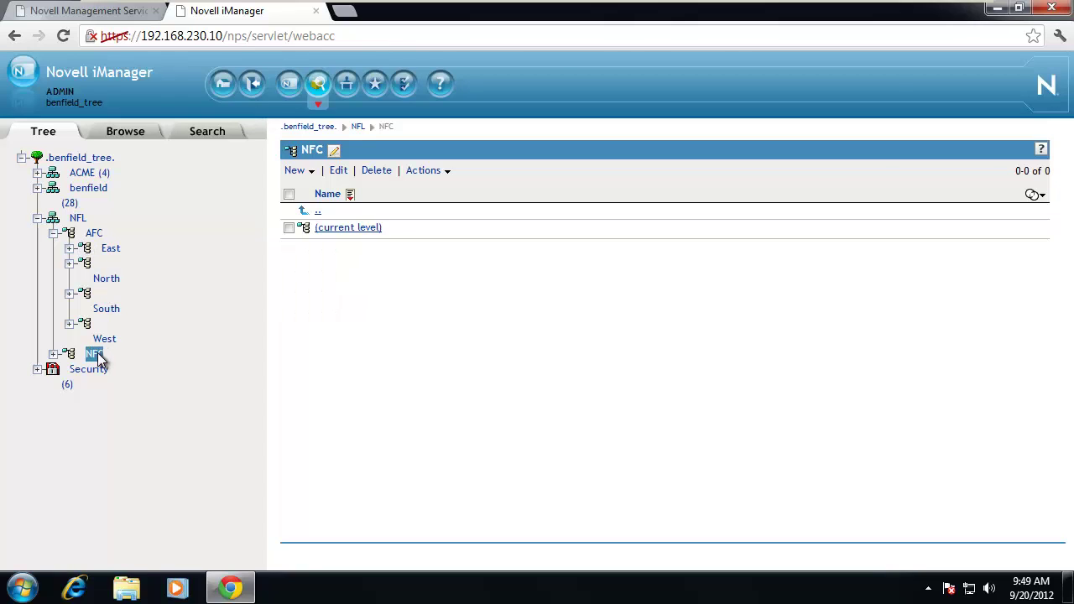
Start a new Organizational Unit object in NFC and focus its name field
left_click(308, 171)
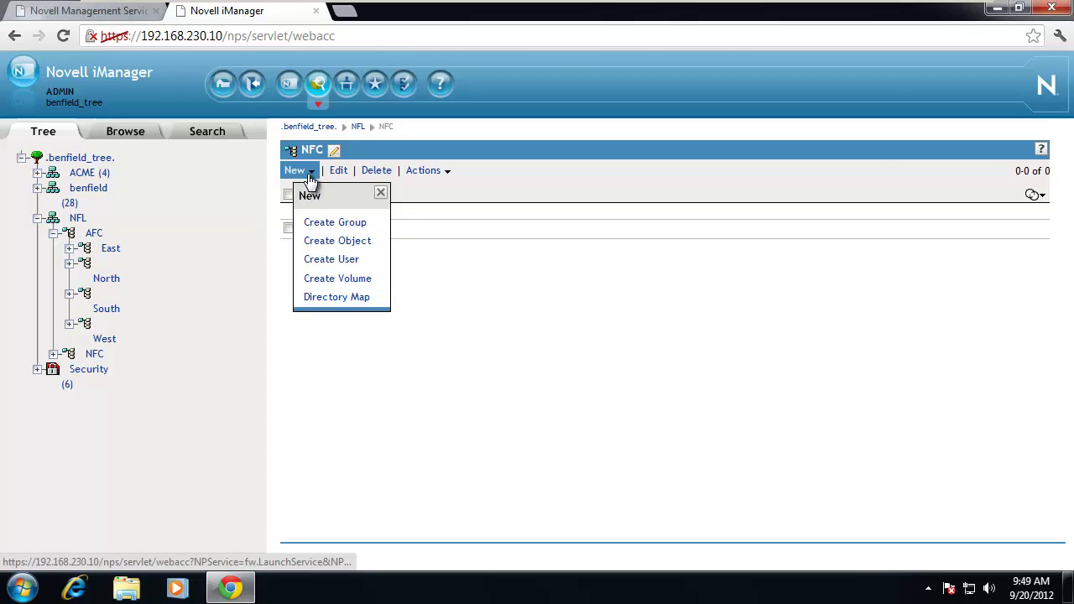
left_click(316, 241)
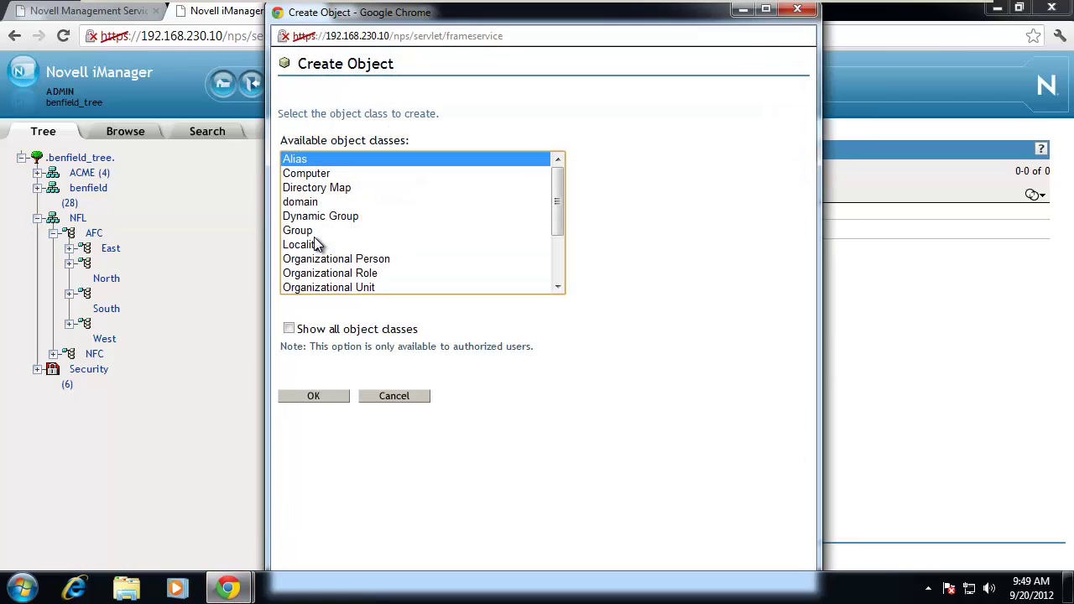
left_click(312, 286)
left_click(317, 396)
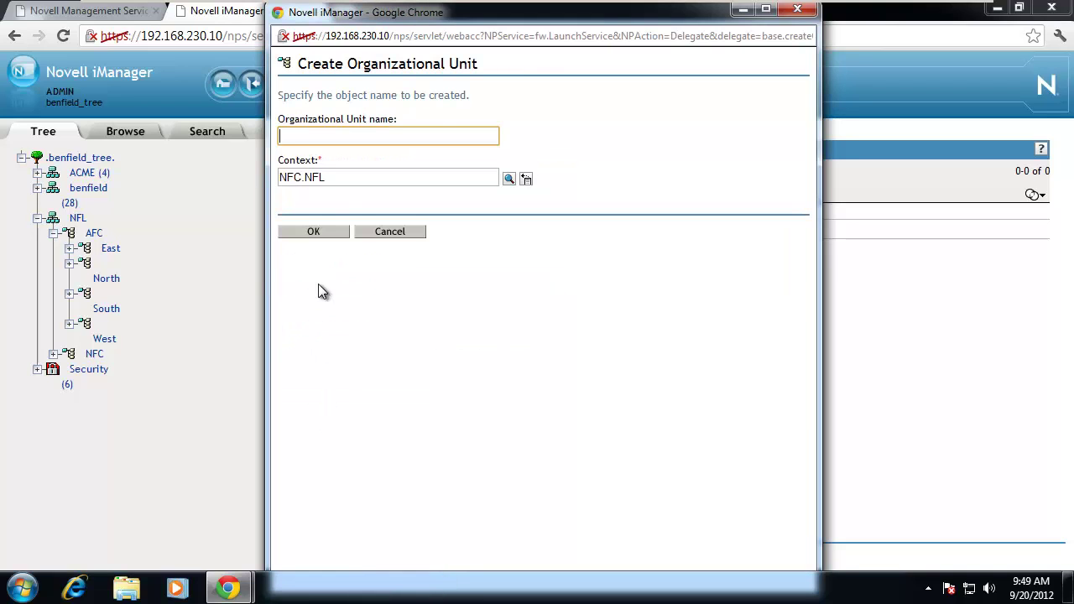
left_click(363, 132)
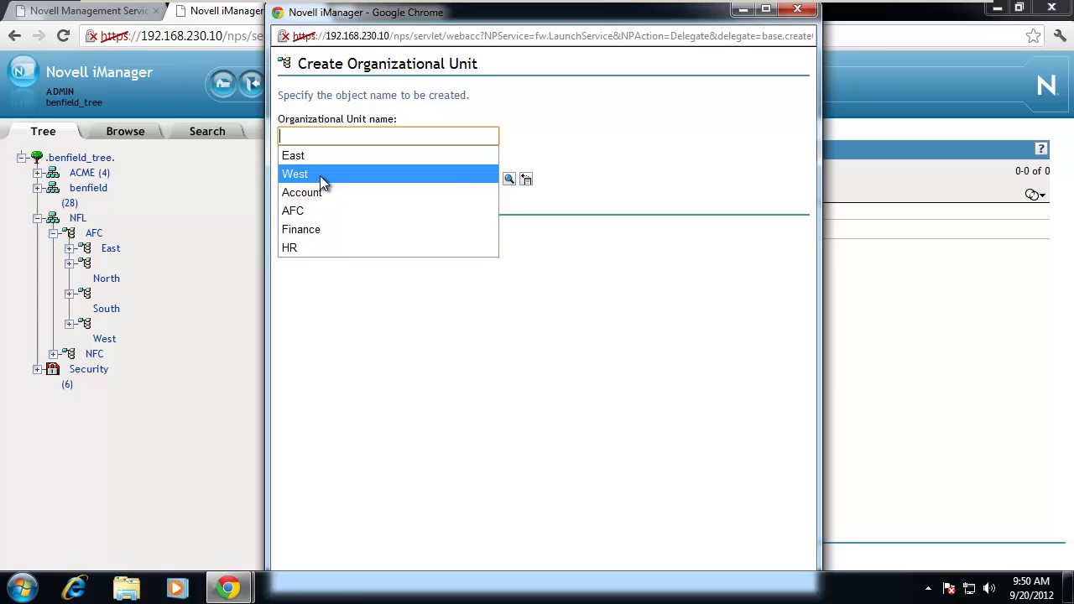
Create the North and South organizational units inside NFC
type("N")
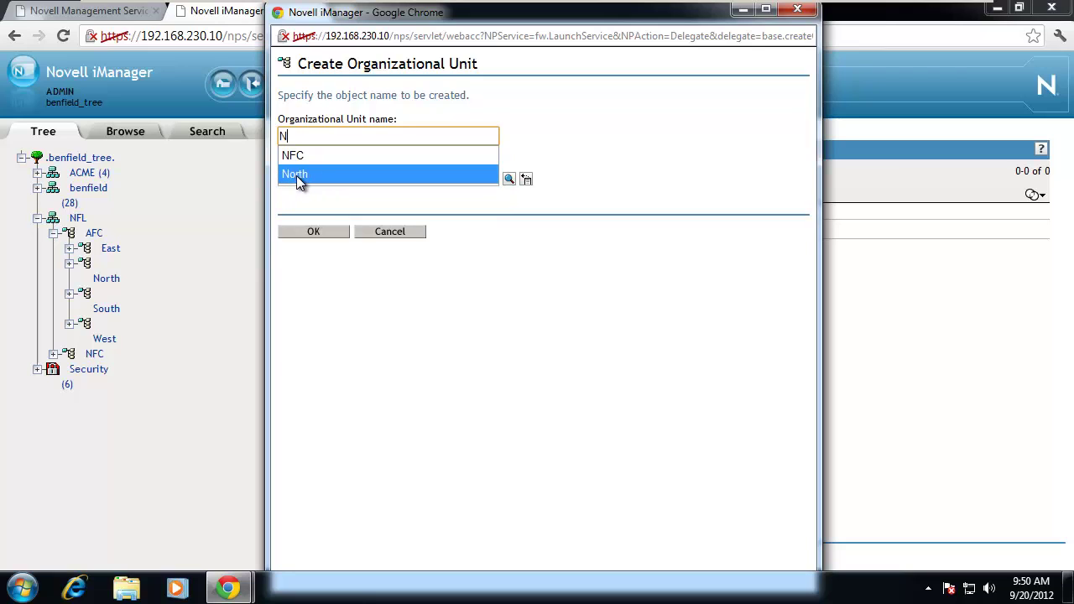
left_click(298, 176)
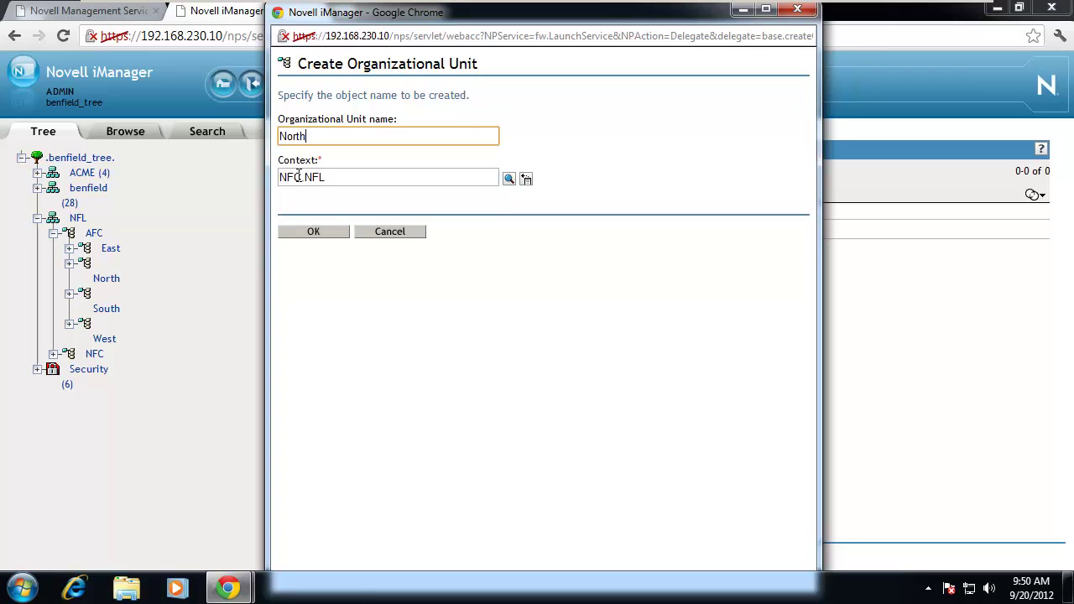
left_click(305, 233)
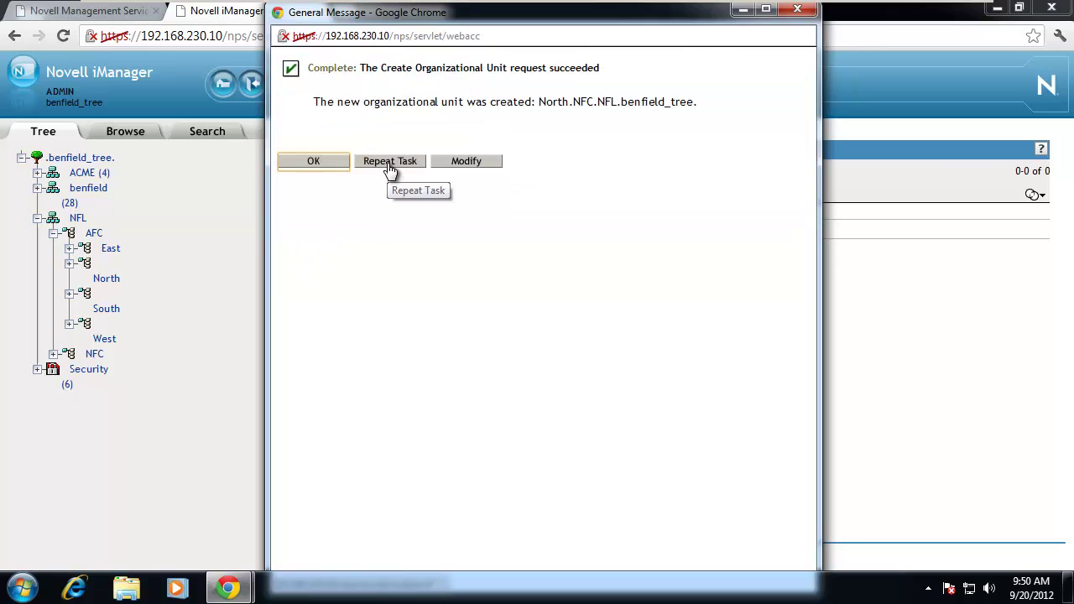
left_click(390, 162)
left_click(359, 136)
type("S")
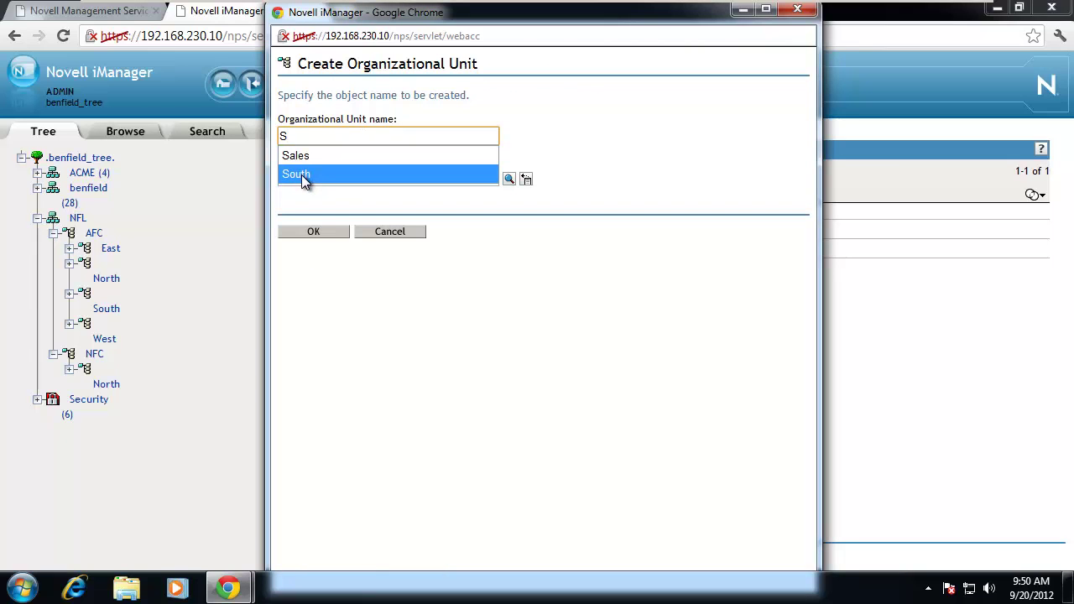
left_click(301, 175)
left_click(311, 234)
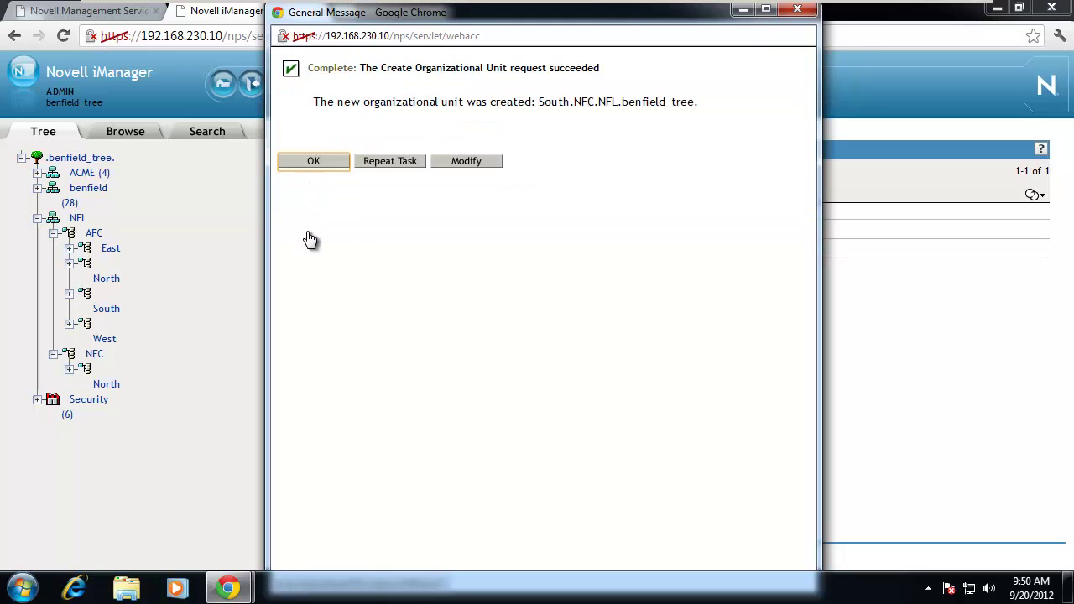
Add East and West organizational units to NFC with Repeat Task, then close the success message
left_click(381, 161)
left_click(347, 137)
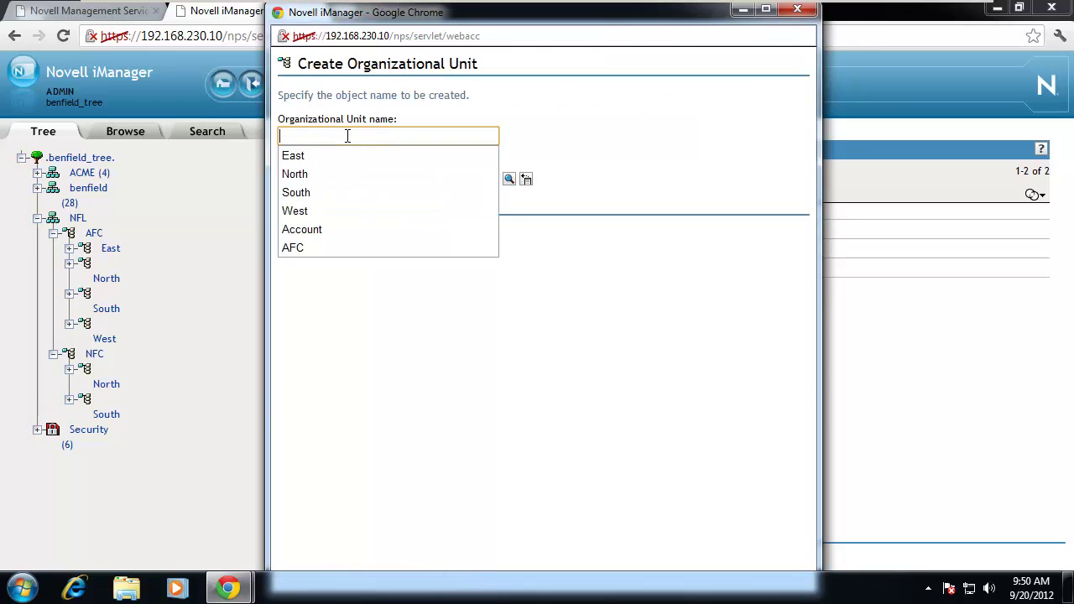
left_click(277, 160)
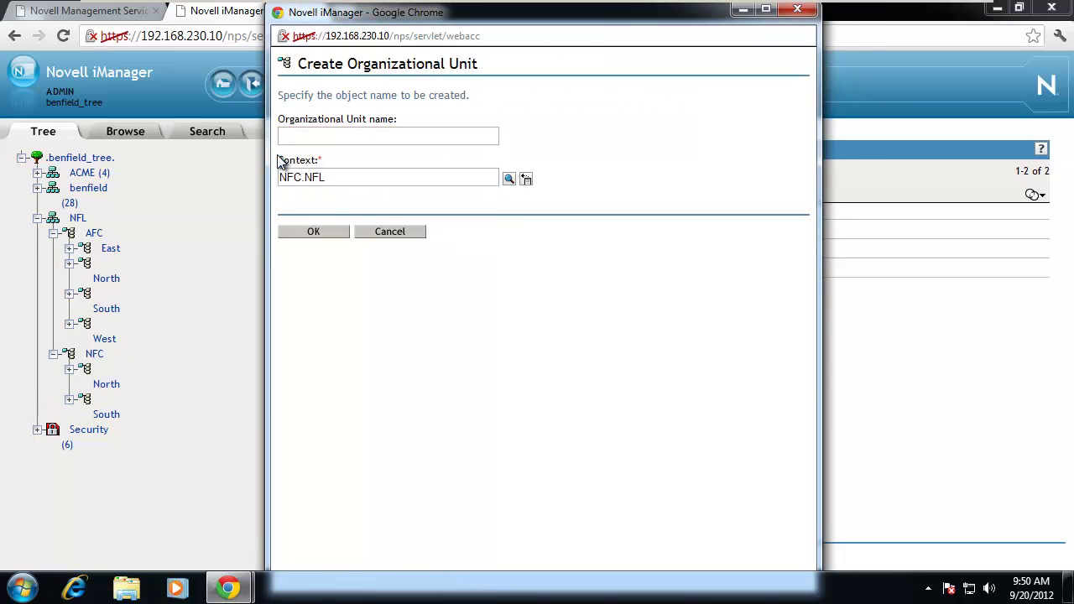
left_click(328, 141)
type("E")
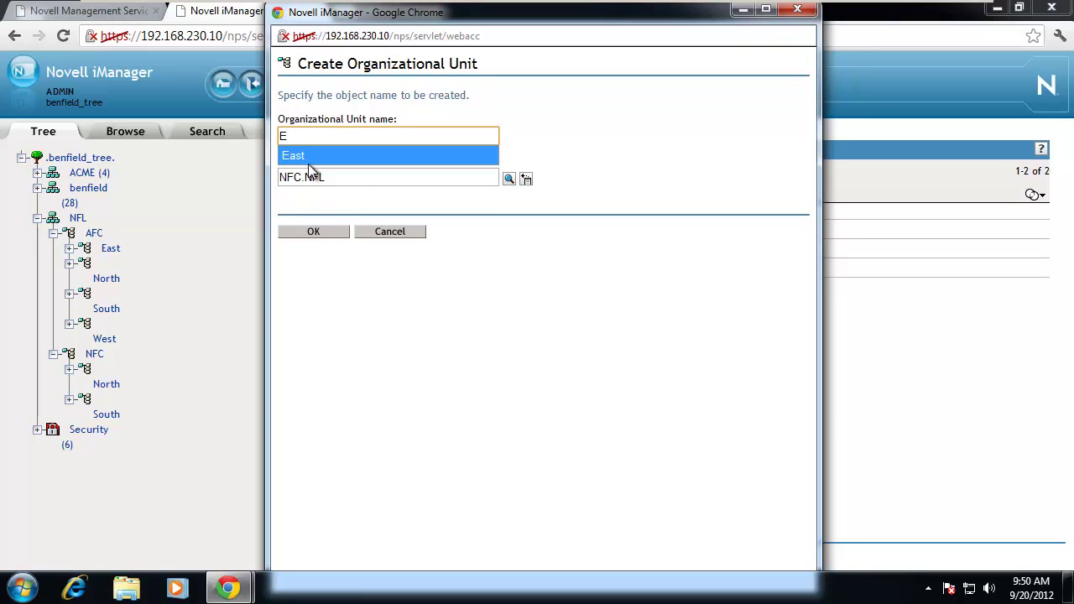
left_click(307, 157)
left_click(326, 230)
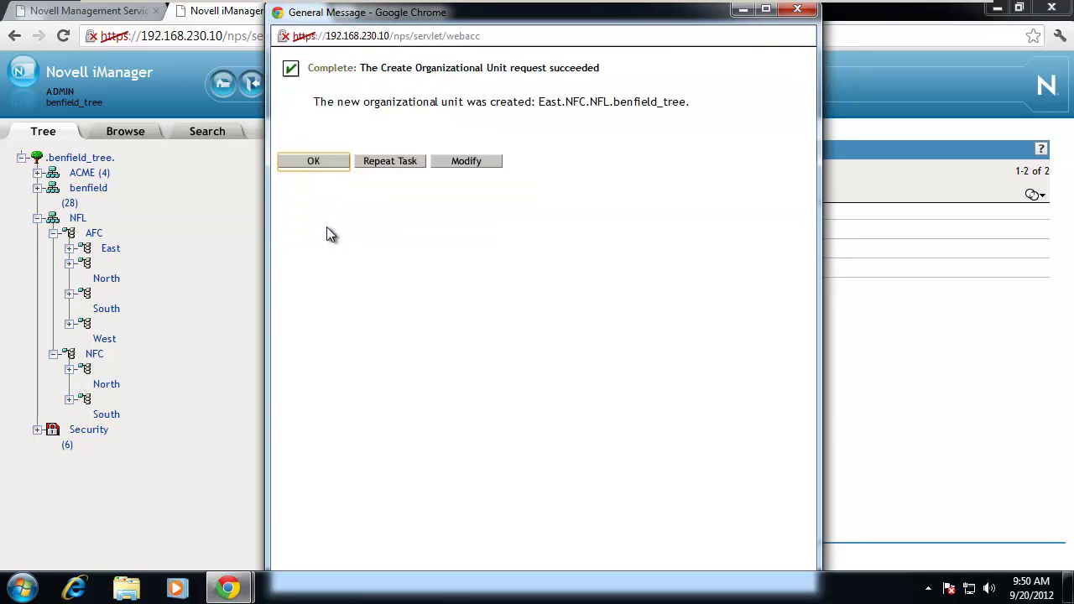
left_click(389, 163)
left_click(329, 136)
type("W")
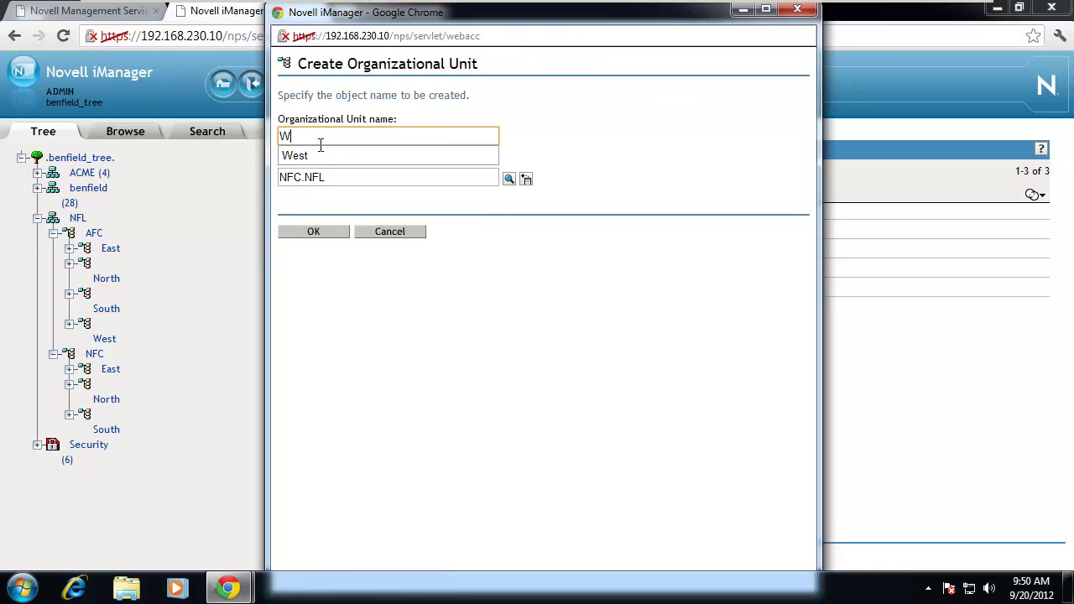
left_click(307, 156)
left_click(313, 231)
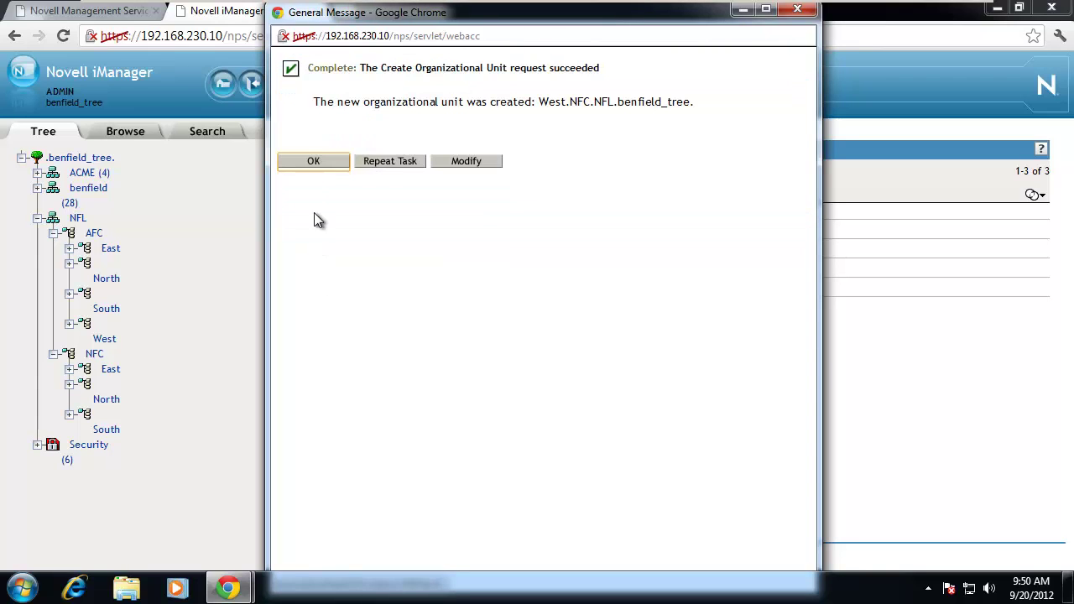
left_click(317, 163)
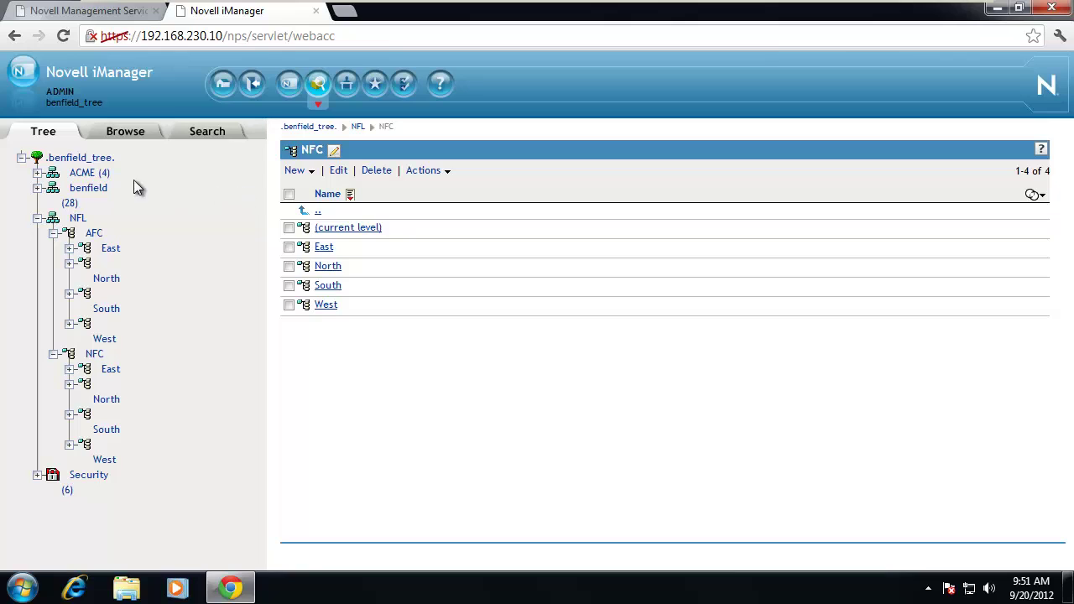
List the ACME organization's units: Finance, HR, IS and Sales
left_click(95, 178)
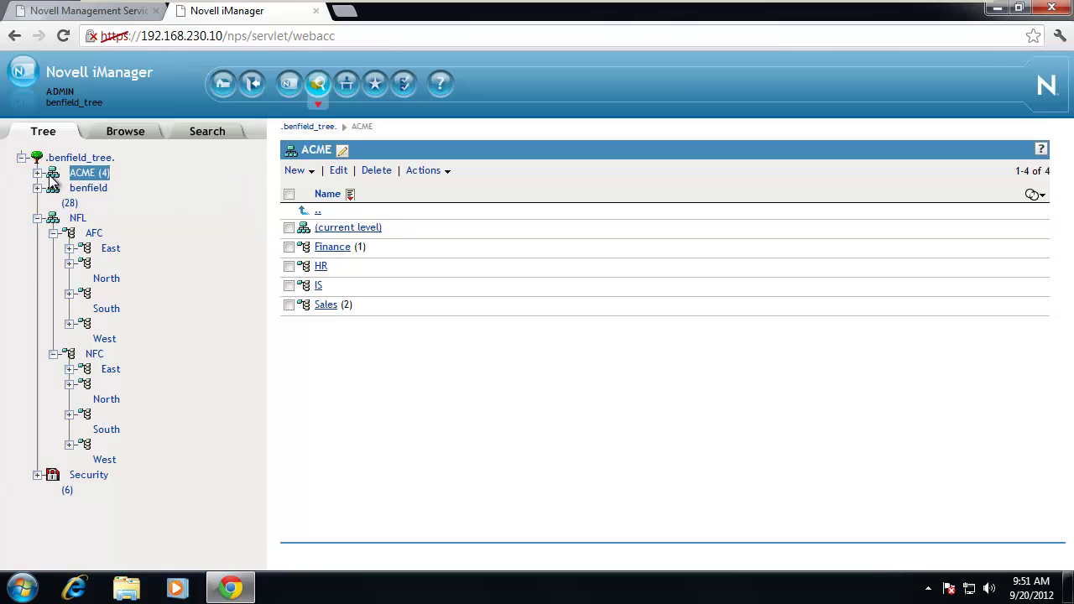
Browse ACME Sales, NFL and AFC East, then open NFC North's New menu
left_click(37, 173)
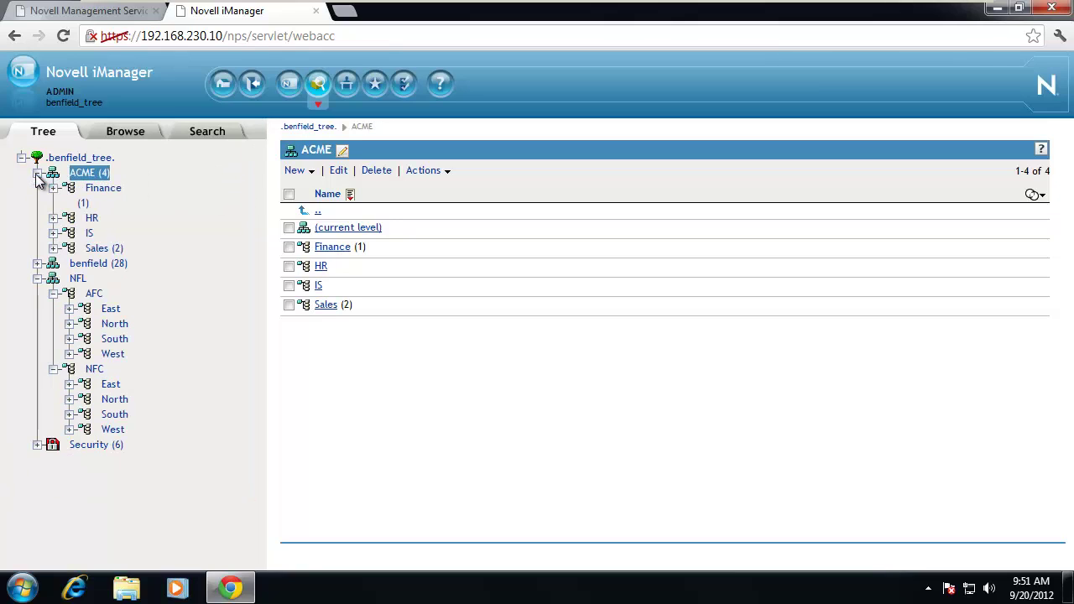
left_click(97, 248)
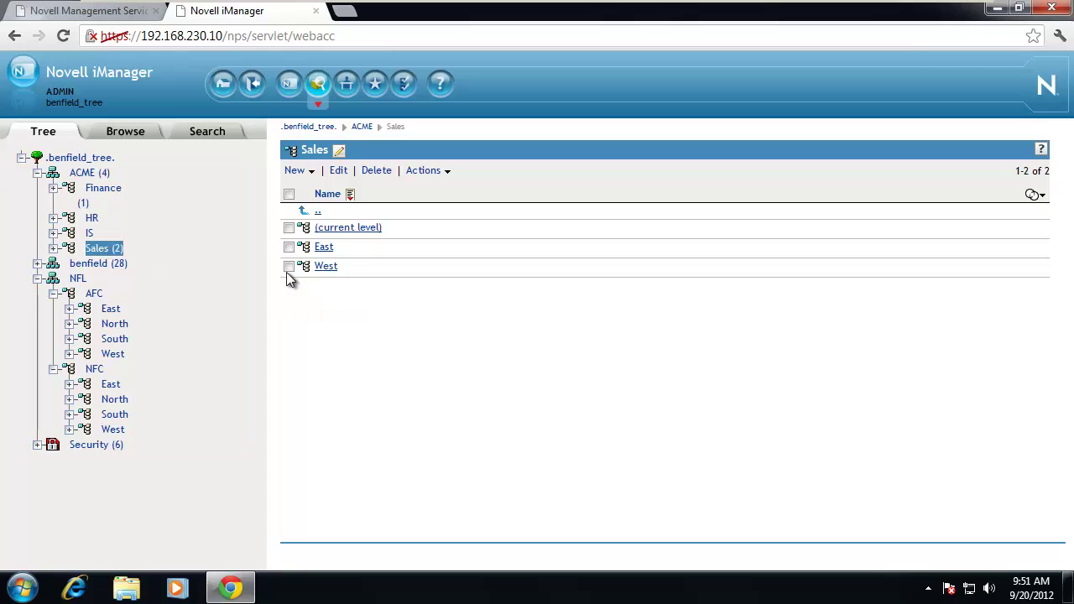
left_click(80, 282)
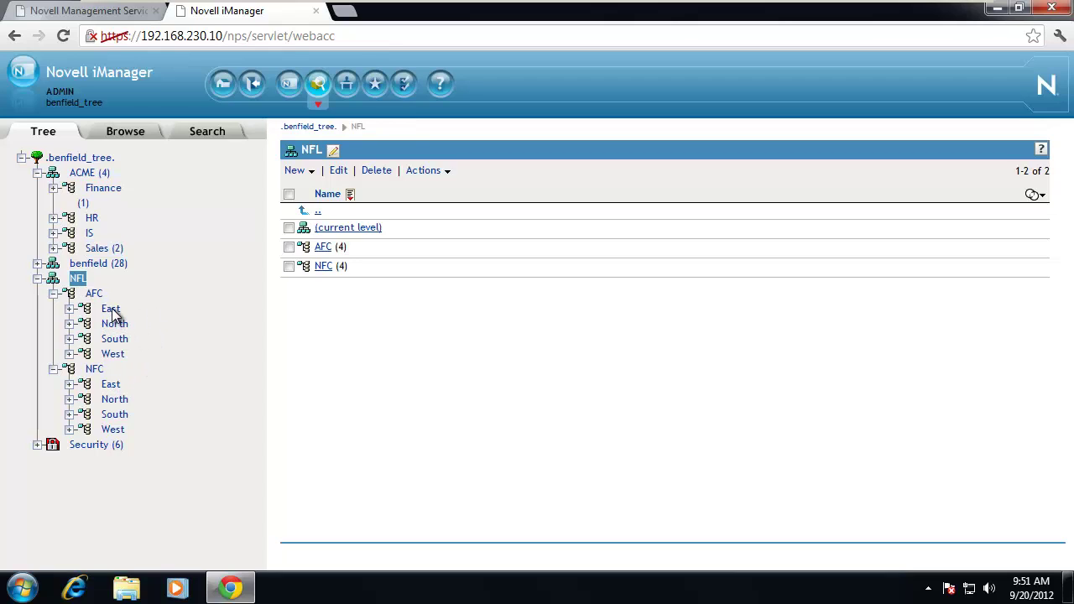
left_click(112, 309)
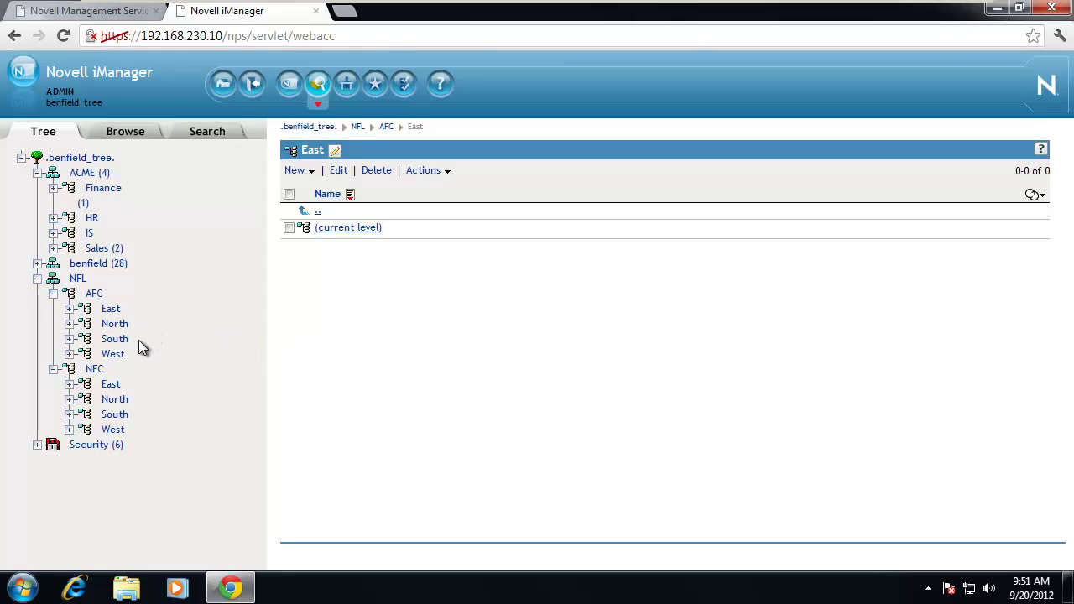
left_click(115, 401)
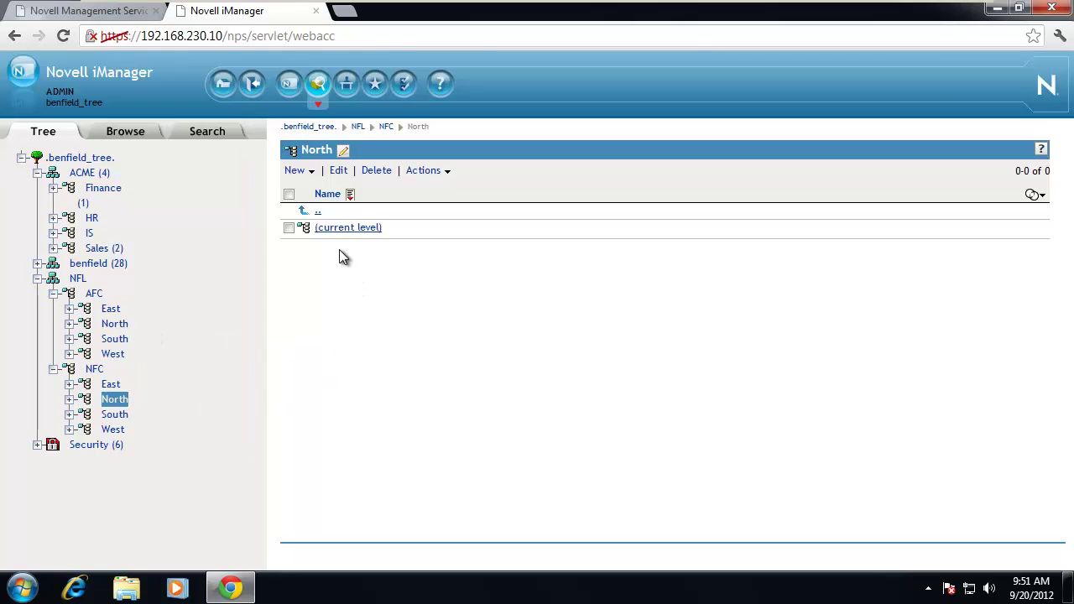
left_click(296, 171)
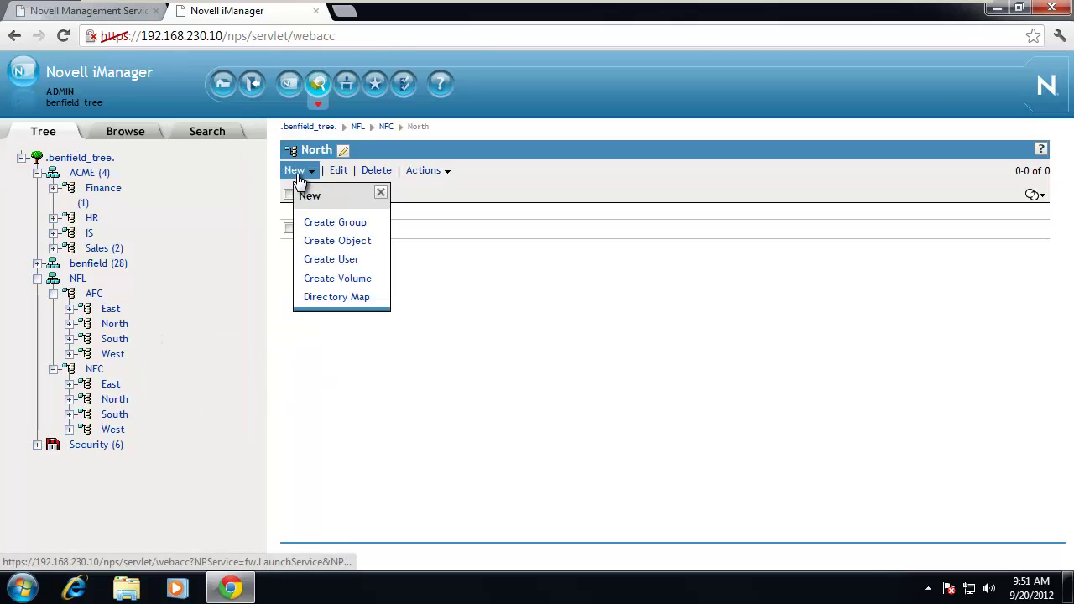
Create an organizational unit named 'Packers' inside NFC North
left_click(310, 242)
left_click(331, 287)
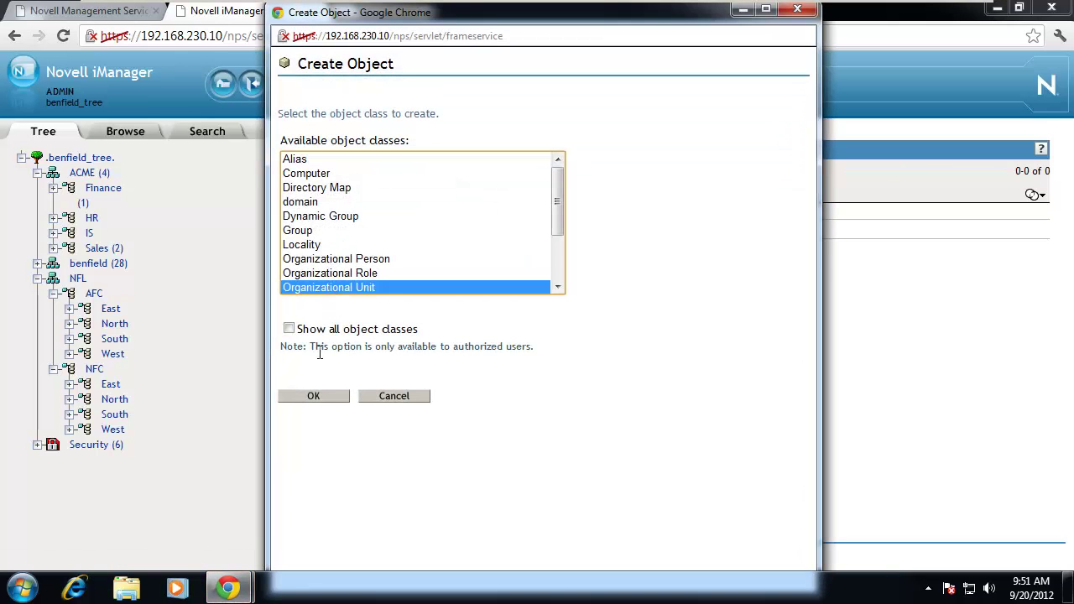
left_click(313, 396)
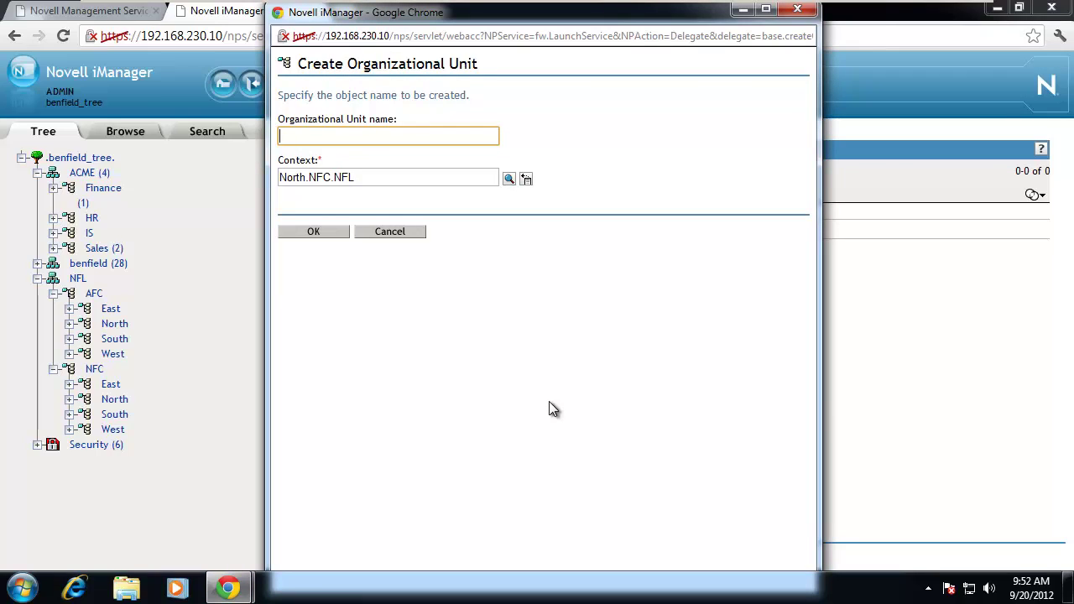
type("Packers")
key("Return")
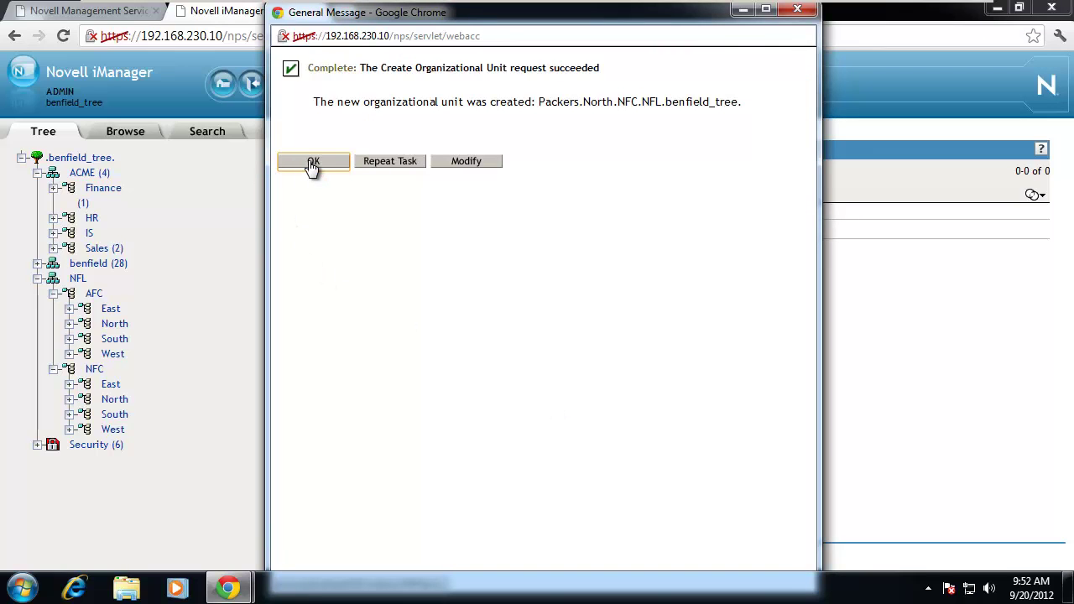
left_click(313, 162)
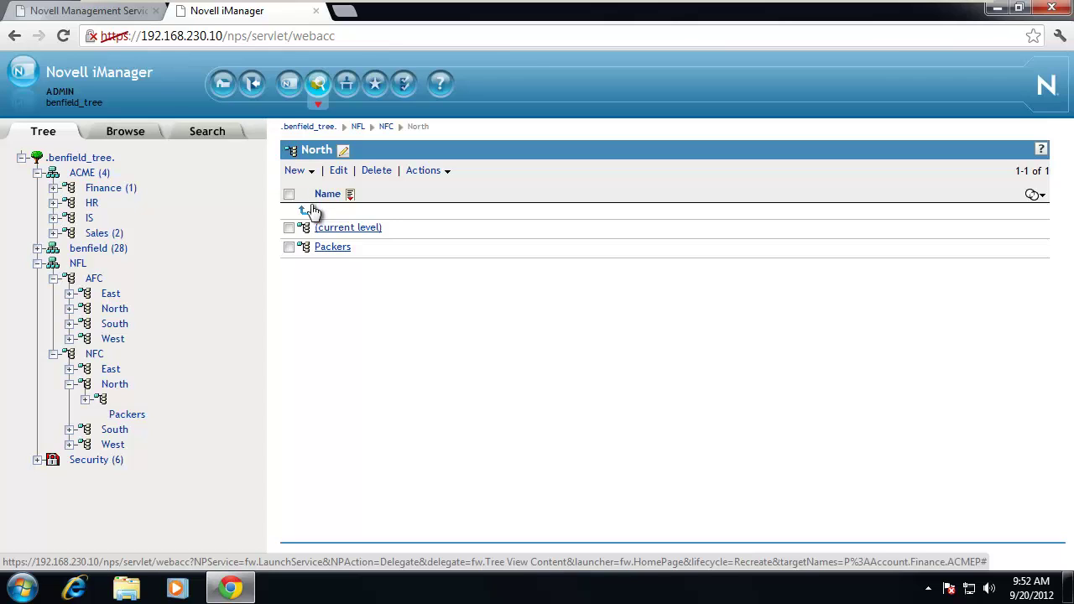
Create a 'Players' organizational unit within Packers and open it
left_click(327, 250)
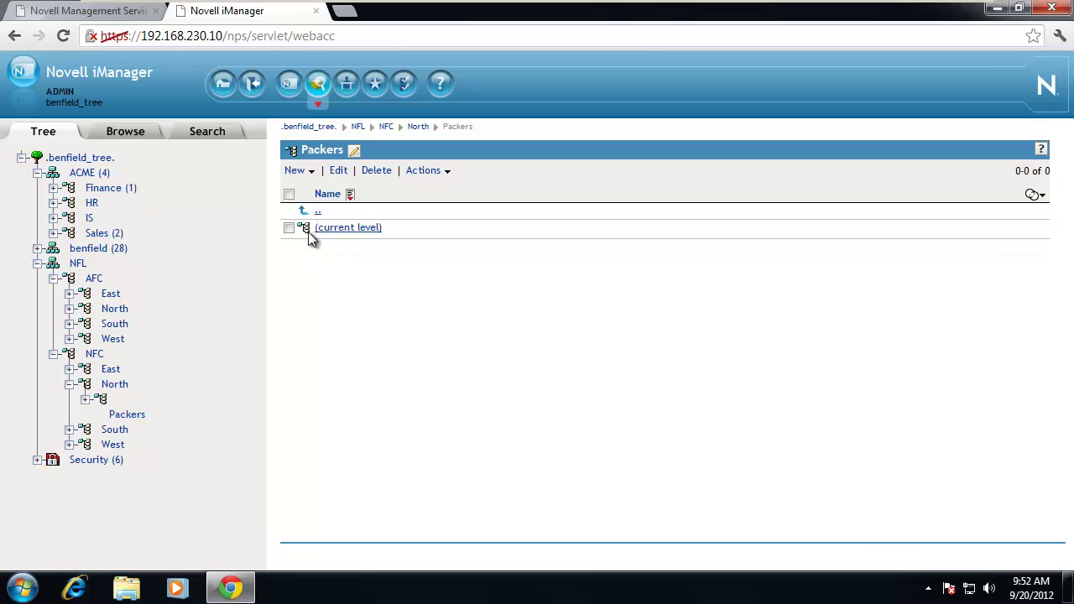
left_click(294, 173)
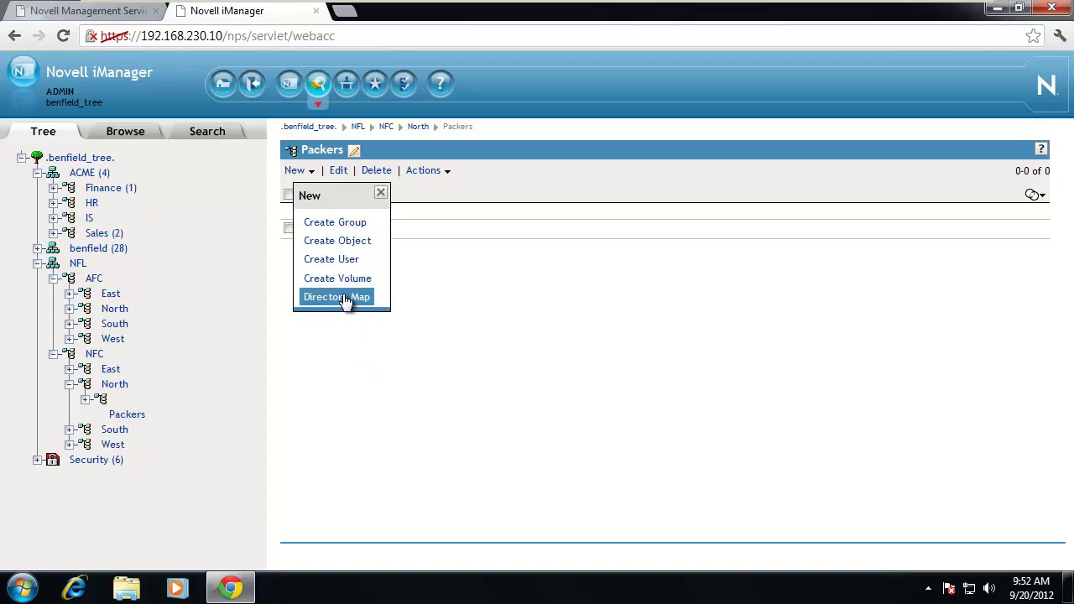
left_click(340, 242)
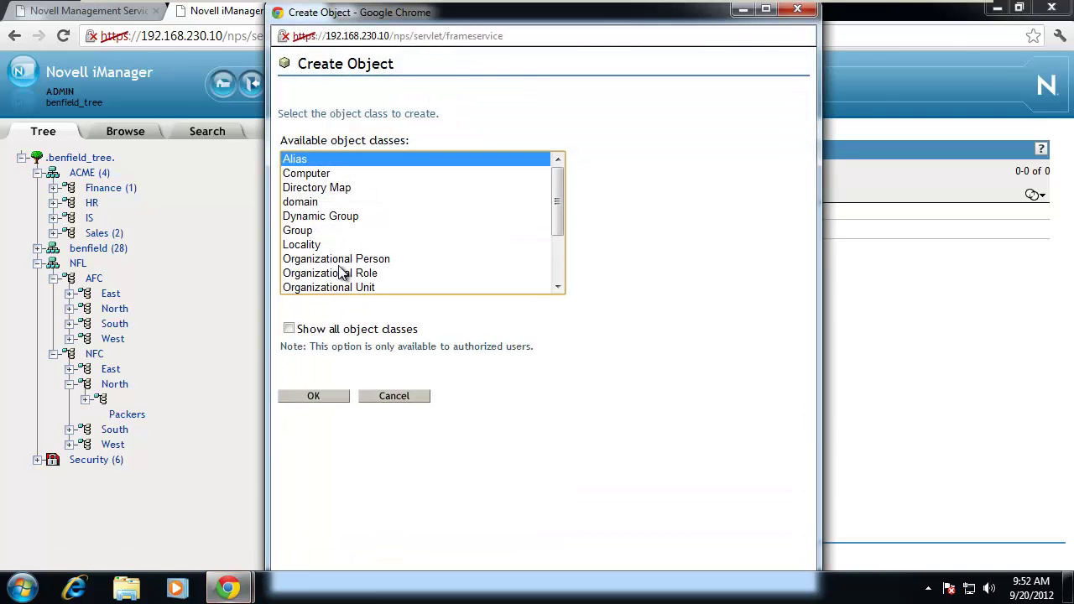
left_click(338, 287)
left_click(327, 396)
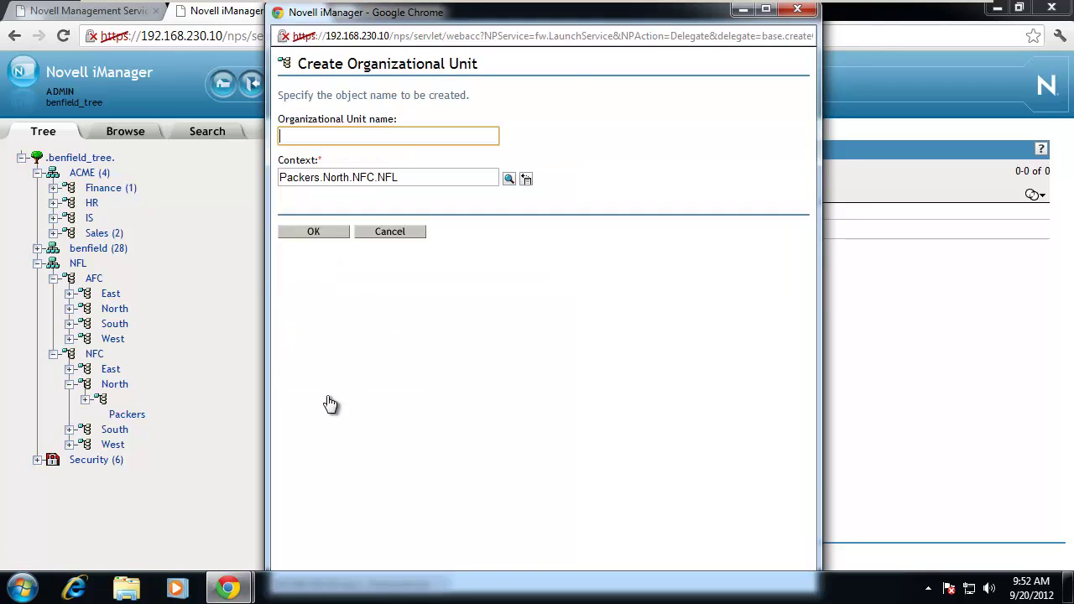
type("Players")
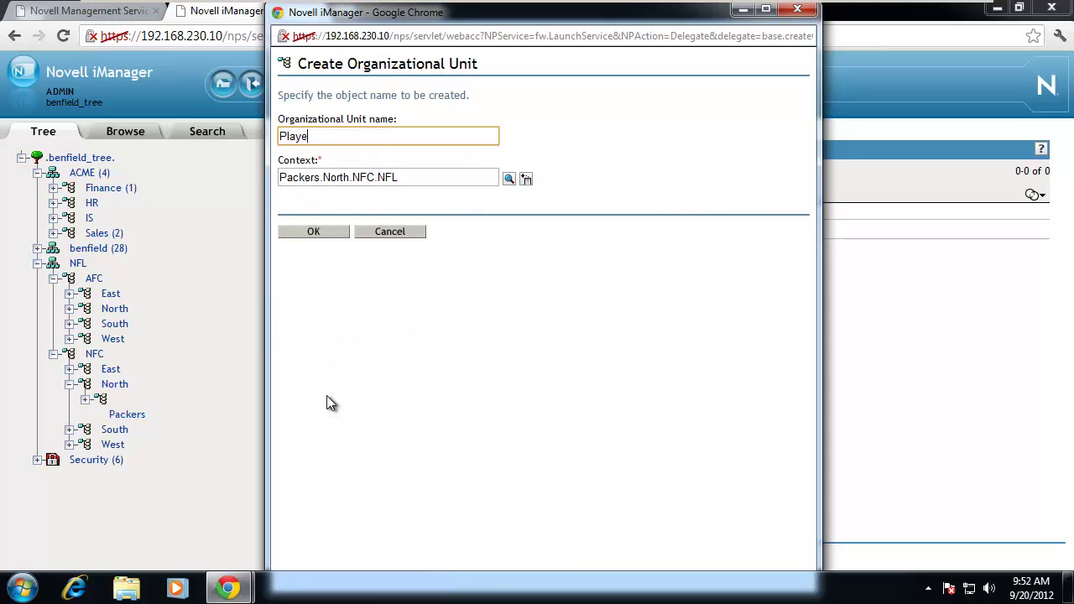
key("Return")
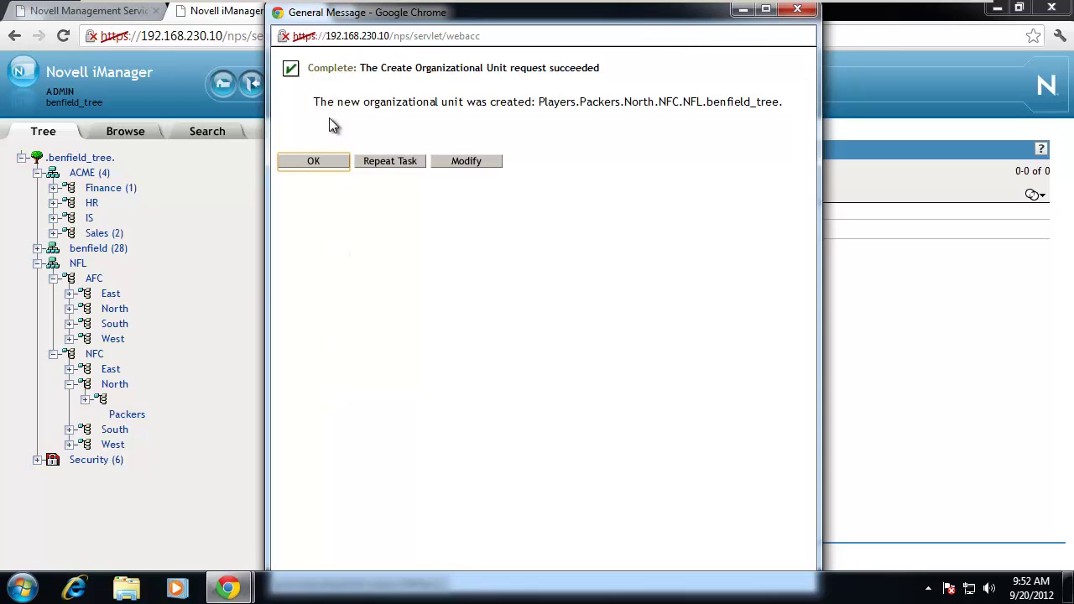
left_click(312, 161)
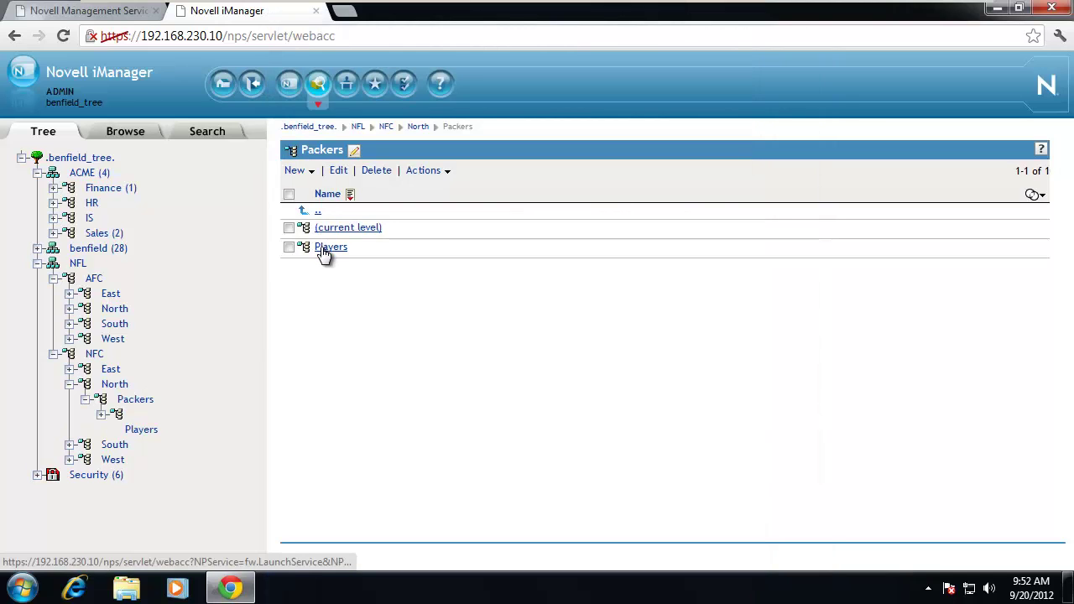
left_click(324, 249)
Create an 'Offense' organizational unit inside Players
left_click(299, 170)
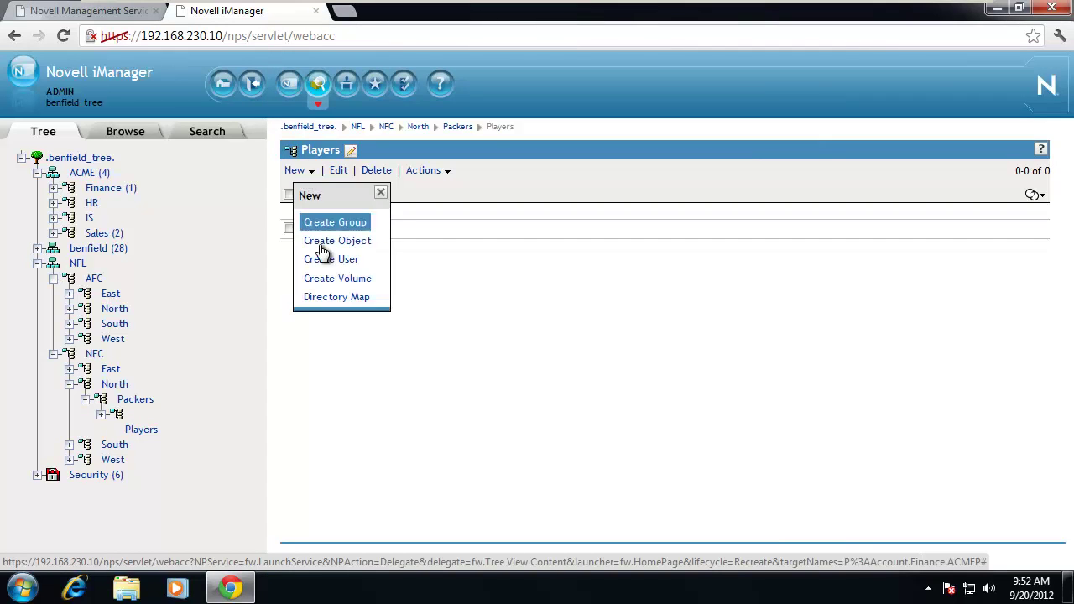
left_click(329, 242)
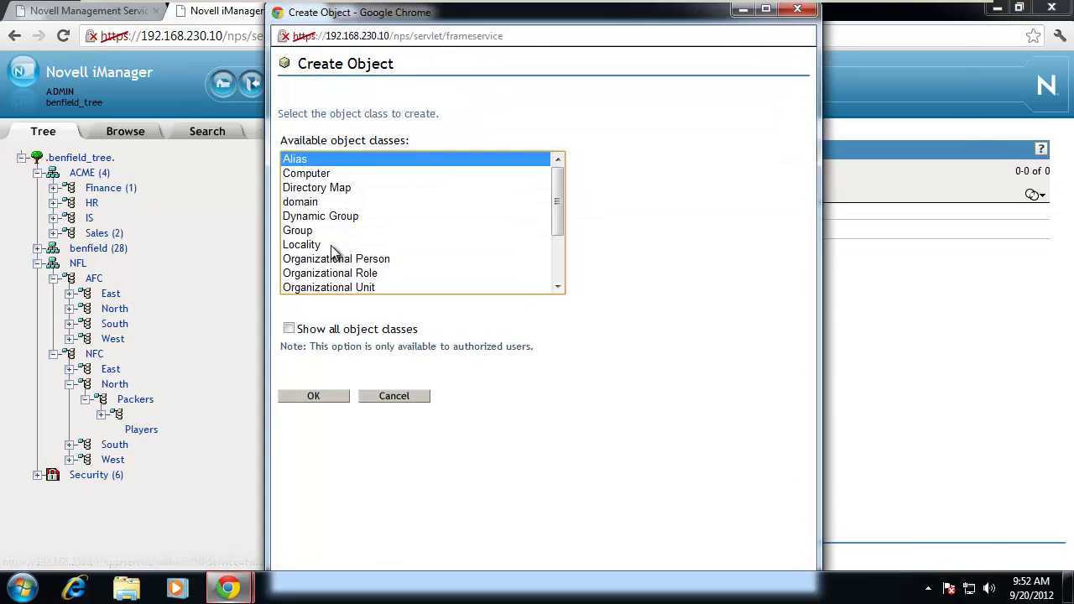
left_click(331, 286)
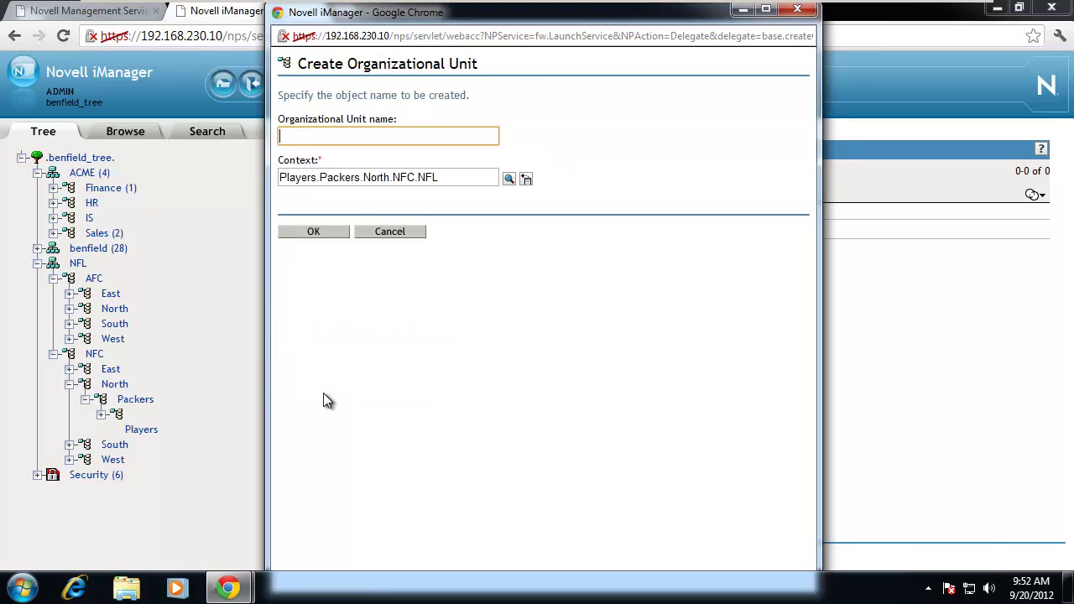
type("Offense")
key("Return")
Repeat the task to add a 'Defense' organizational unit, fixing a typo in the name
left_click(375, 178)
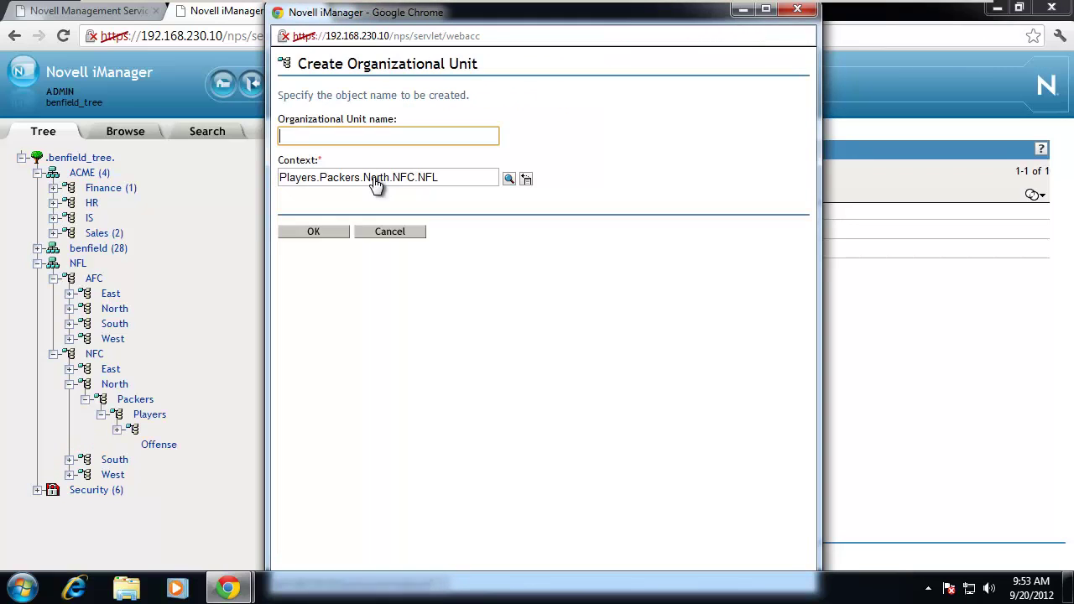
type("Defens")
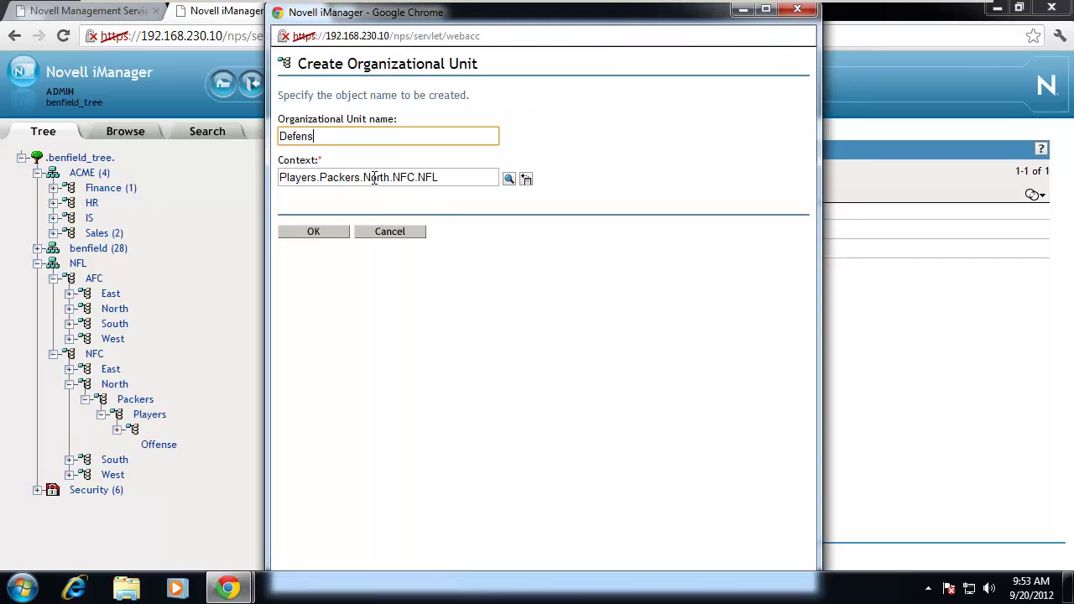
type("e")
key("BackSpace")
key("BackSpace")
type("ce")
key("BackSpace")
key("BackSpace")
type("se")
key("Return")
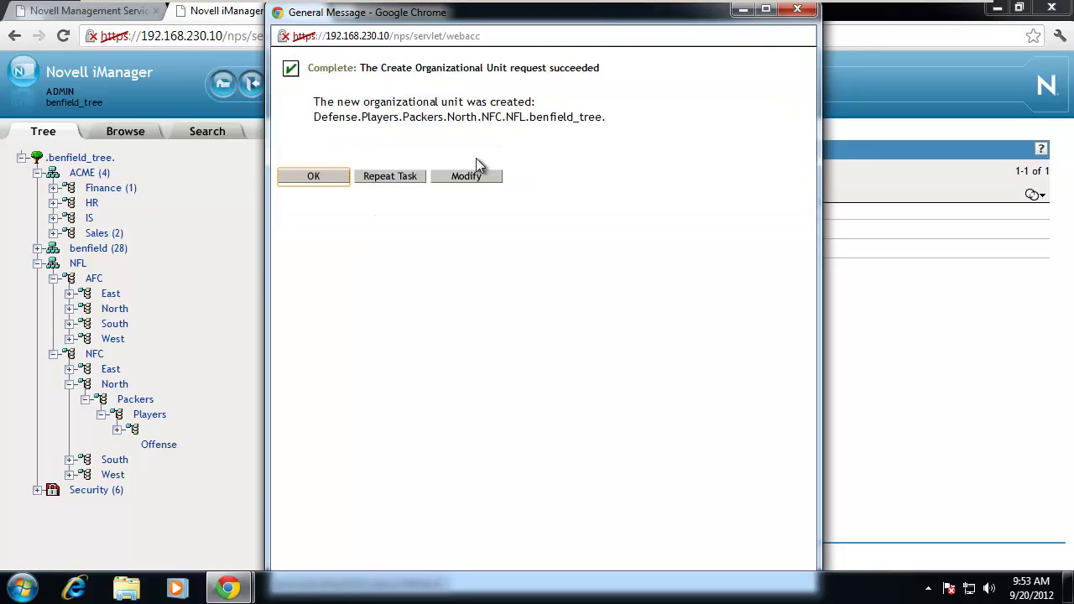
Close the Defense success message and leave the remote session for the local desktop
left_click(319, 177)
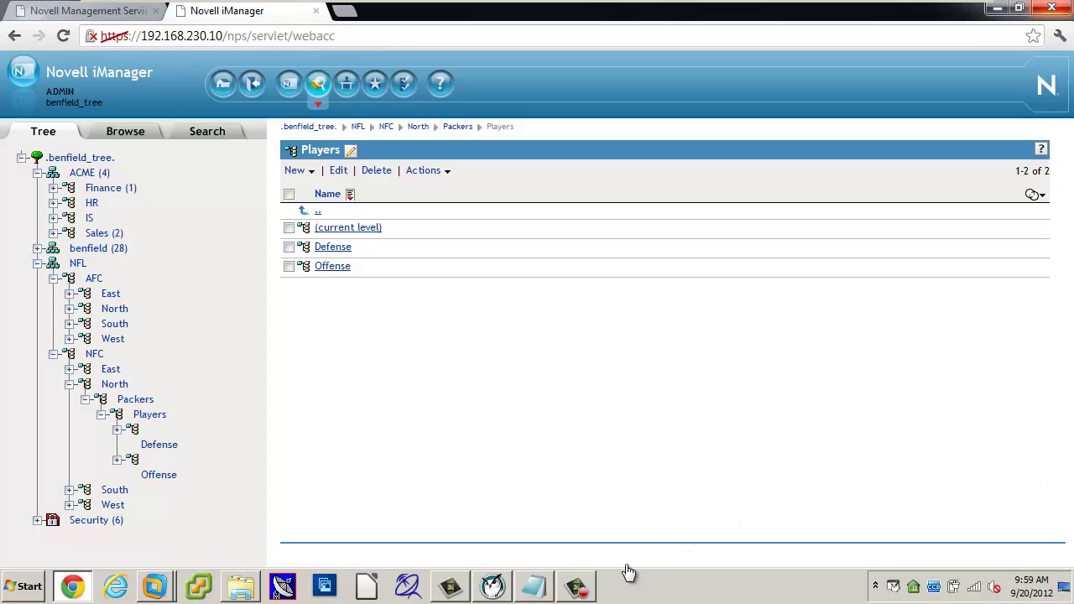
left_click(587, 587)
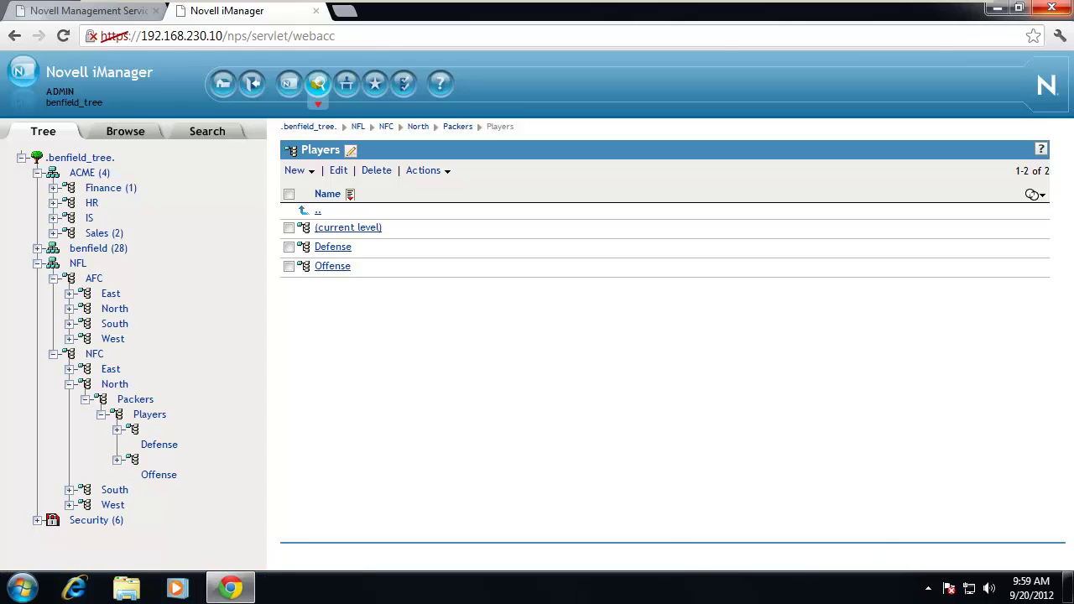